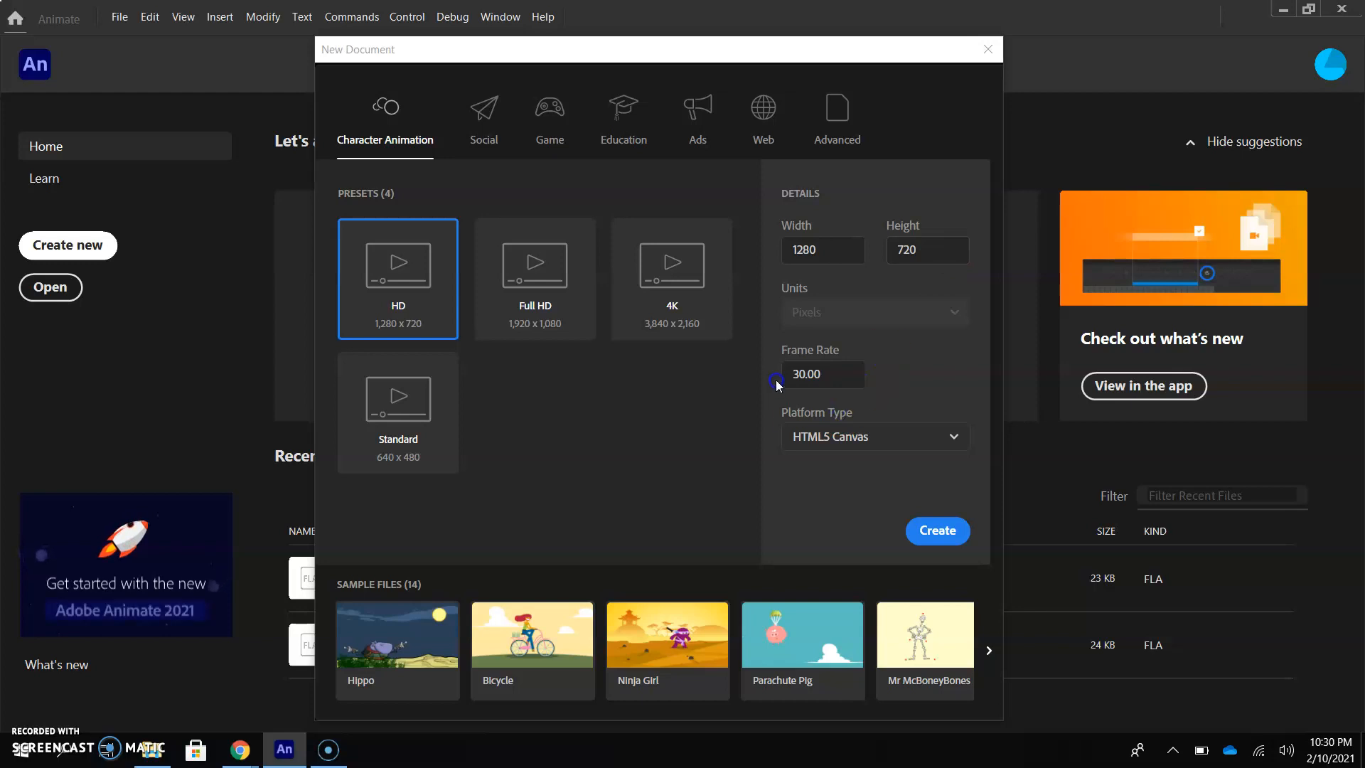
# - Create a 1280 x 720 HTML5 Canvas document at 30 fps and fit the stage in the window
pyautogui.click(937, 531)
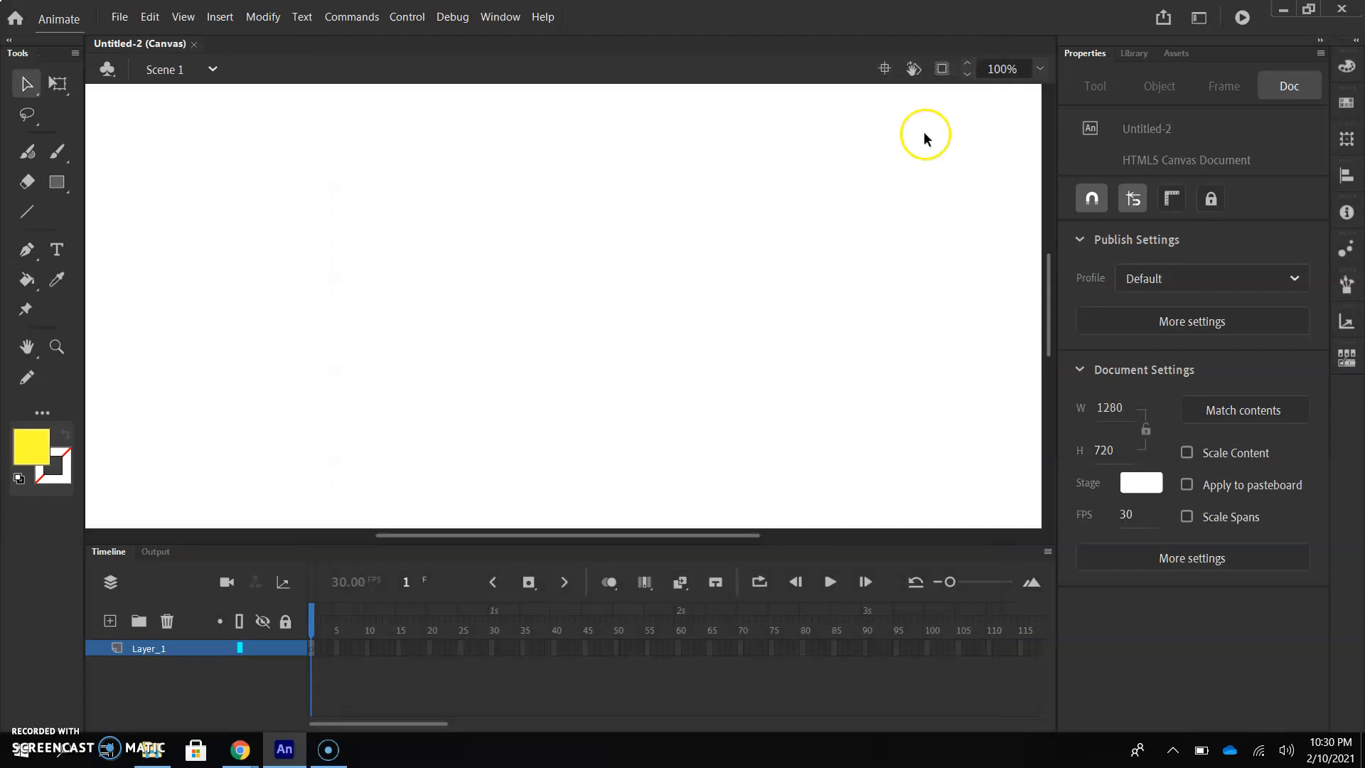
pyautogui.click(1039, 69)
pyautogui.click(1053, 90)
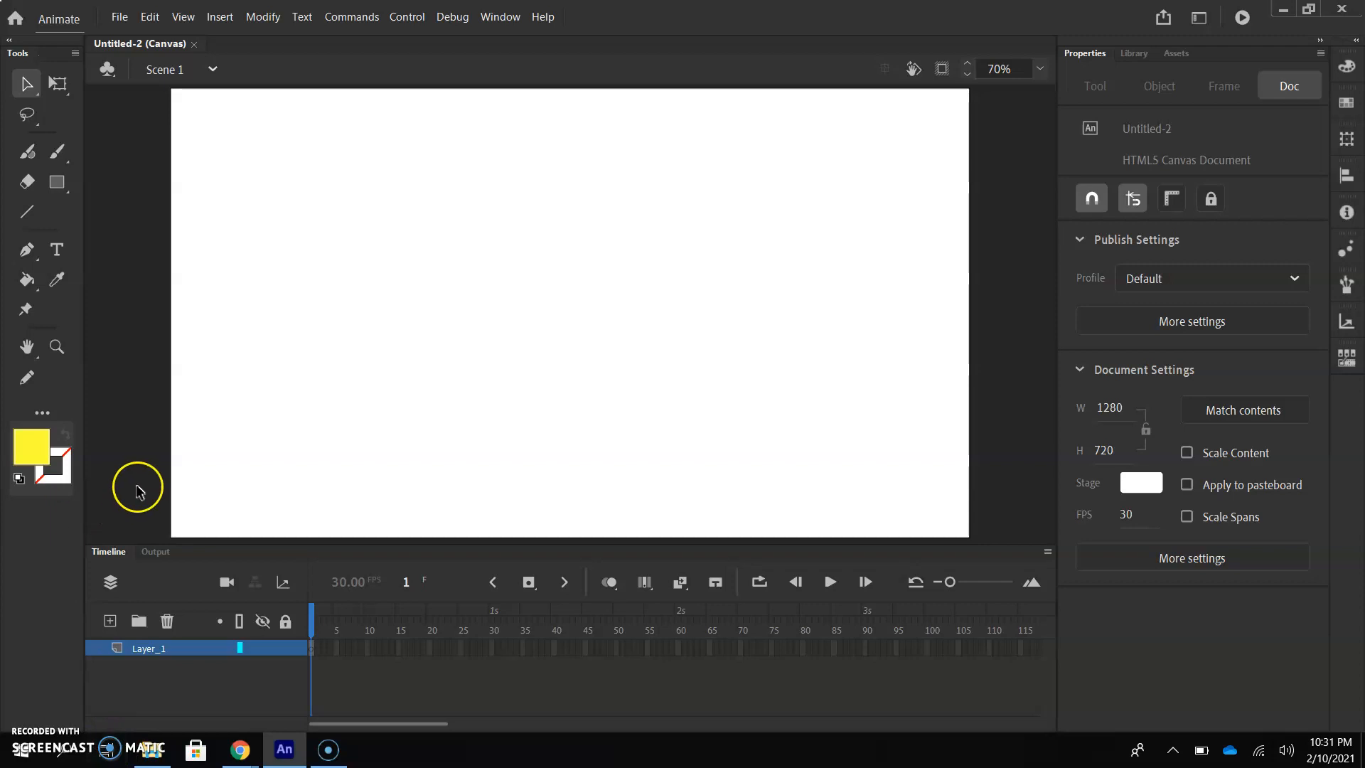
# - Set up the Oval tool with a yellow-orange #FFCC33 fill and no stroke
pyautogui.click(57, 182)
pyautogui.click(156, 241)
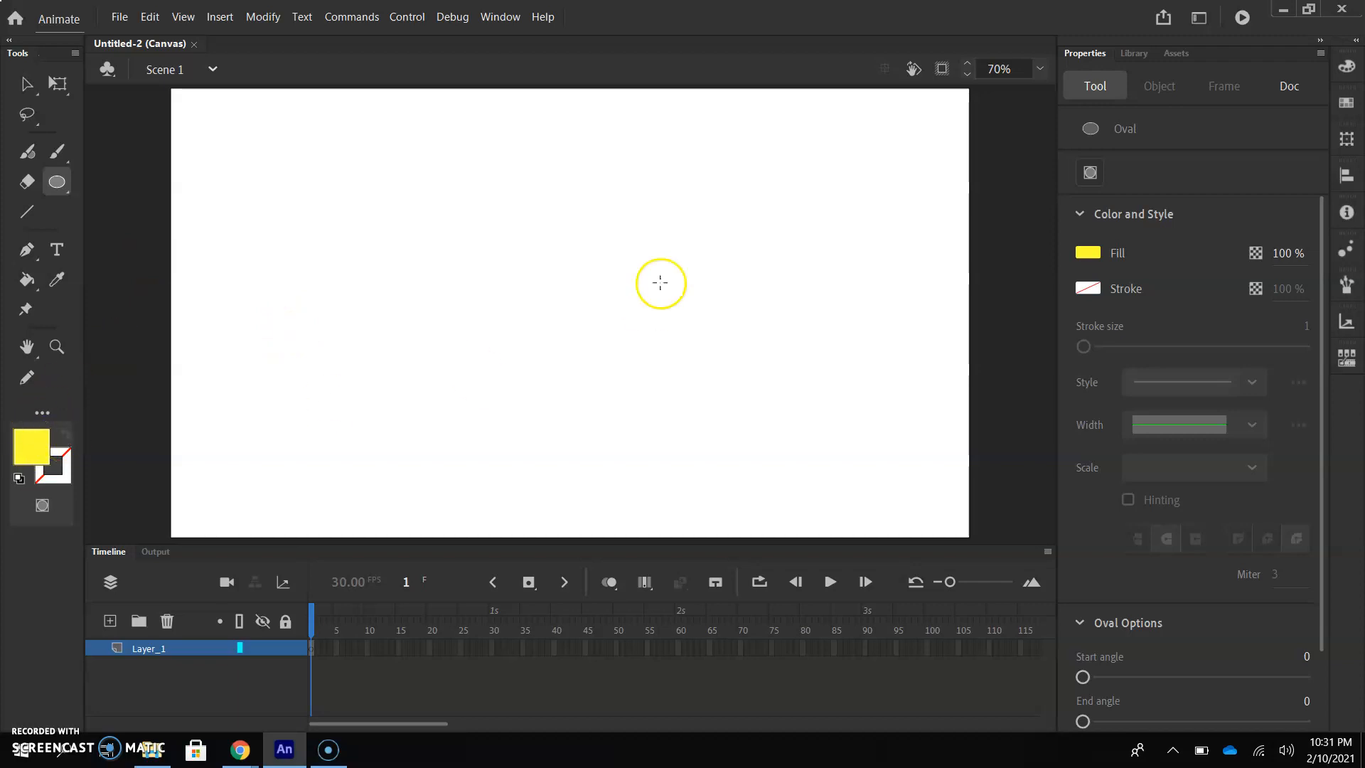
pyautogui.click(1088, 254)
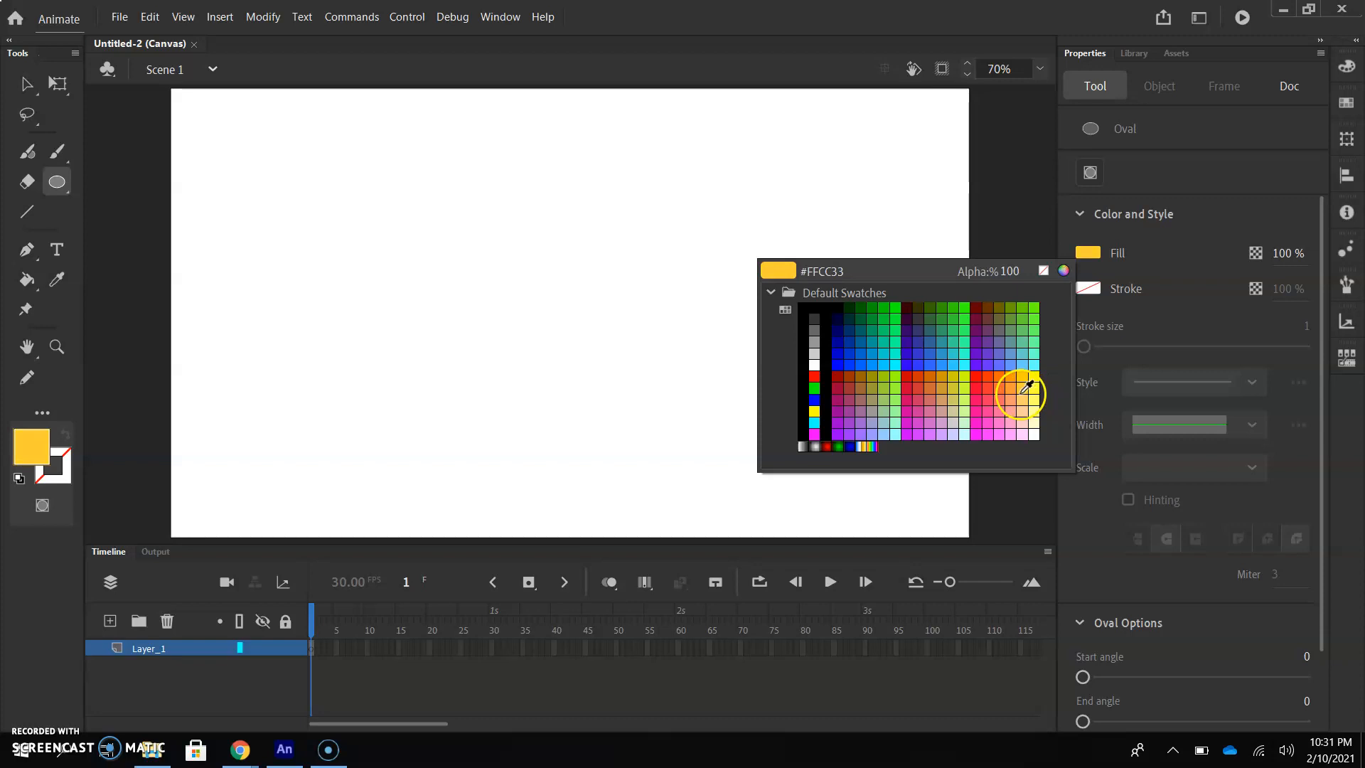
pyautogui.click(1020, 393)
pyautogui.click(1084, 291)
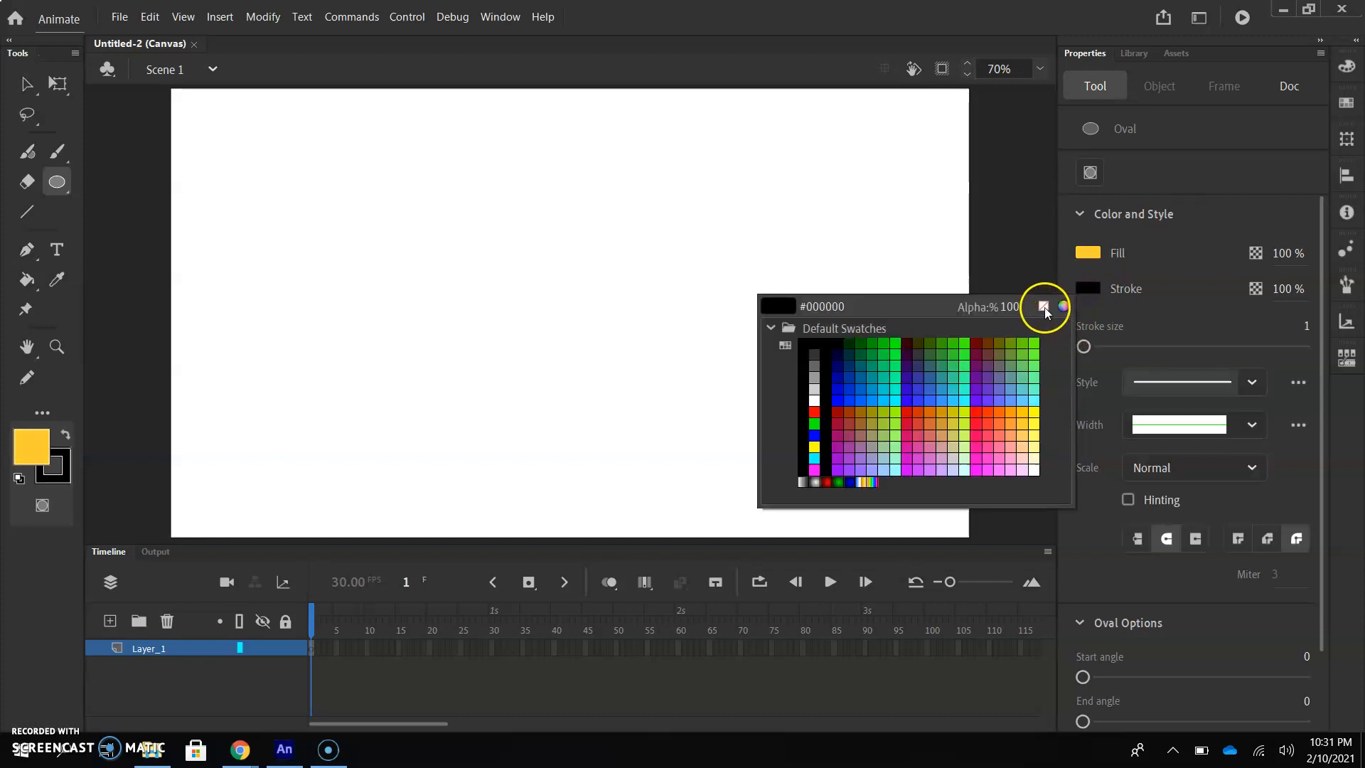
pyautogui.click(1043, 307)
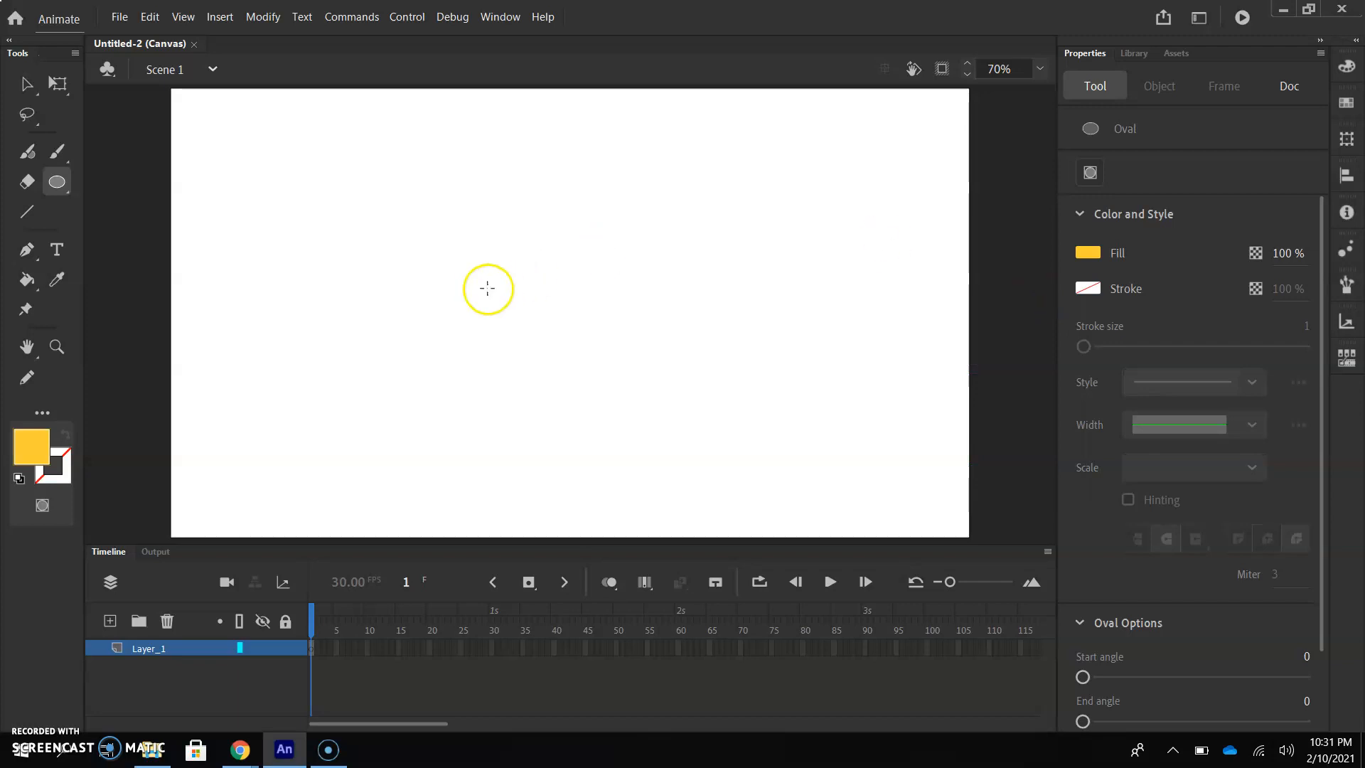
# - Turn on object drawing mode and draw a circle about 269 px across near the middle of the stage
pyautogui.moveTo(516, 262); pyautogui.dragTo(683, 381)
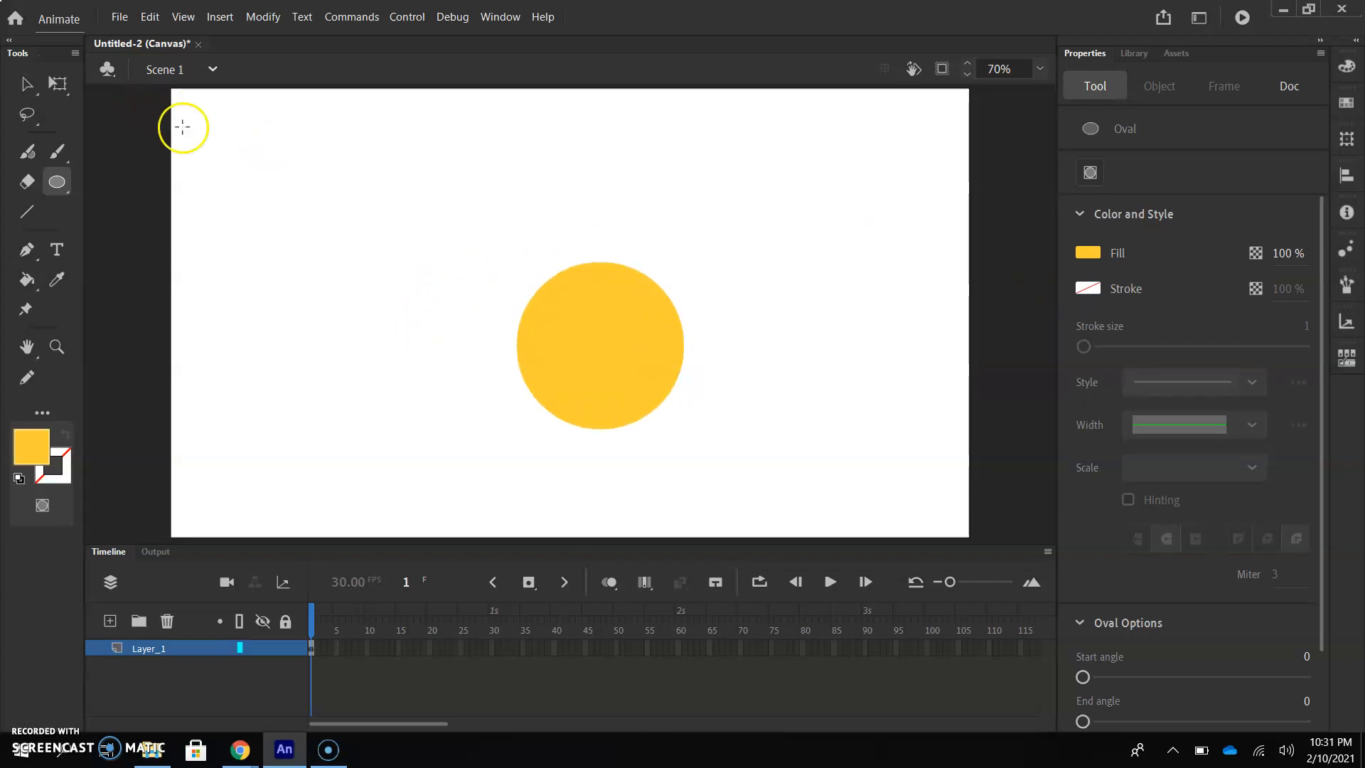
pyautogui.hotkey('ctrl', 'z')
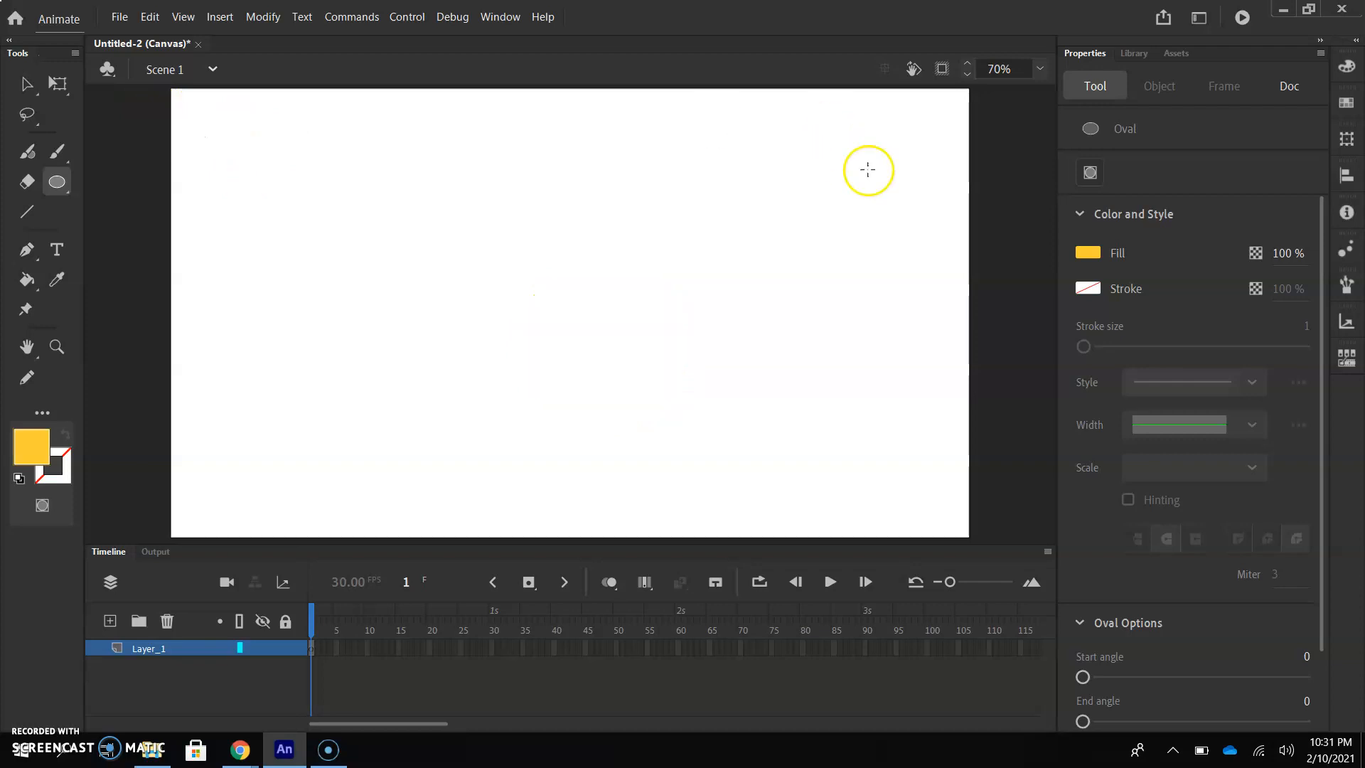
pyautogui.click(1090, 172)
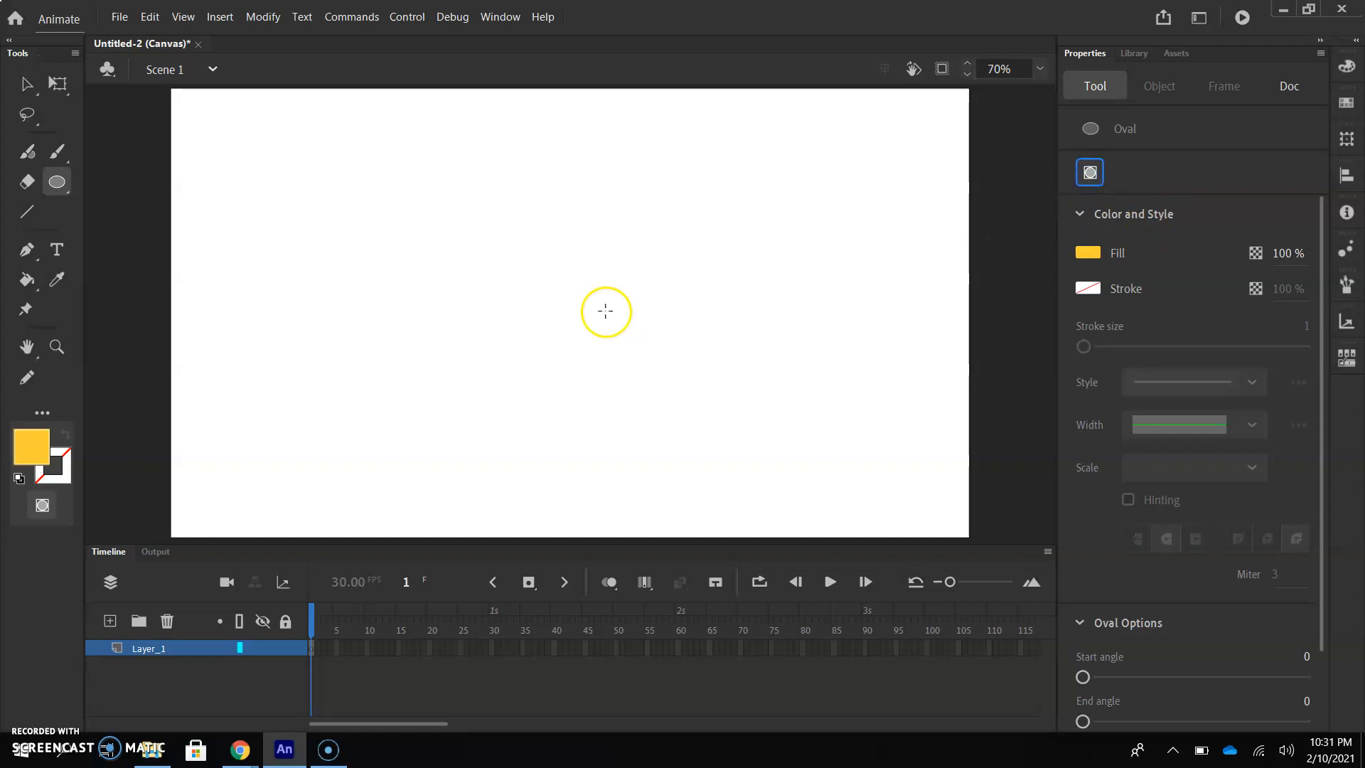
pyautogui.moveTo(498, 248); pyautogui.dragTo(667, 390)
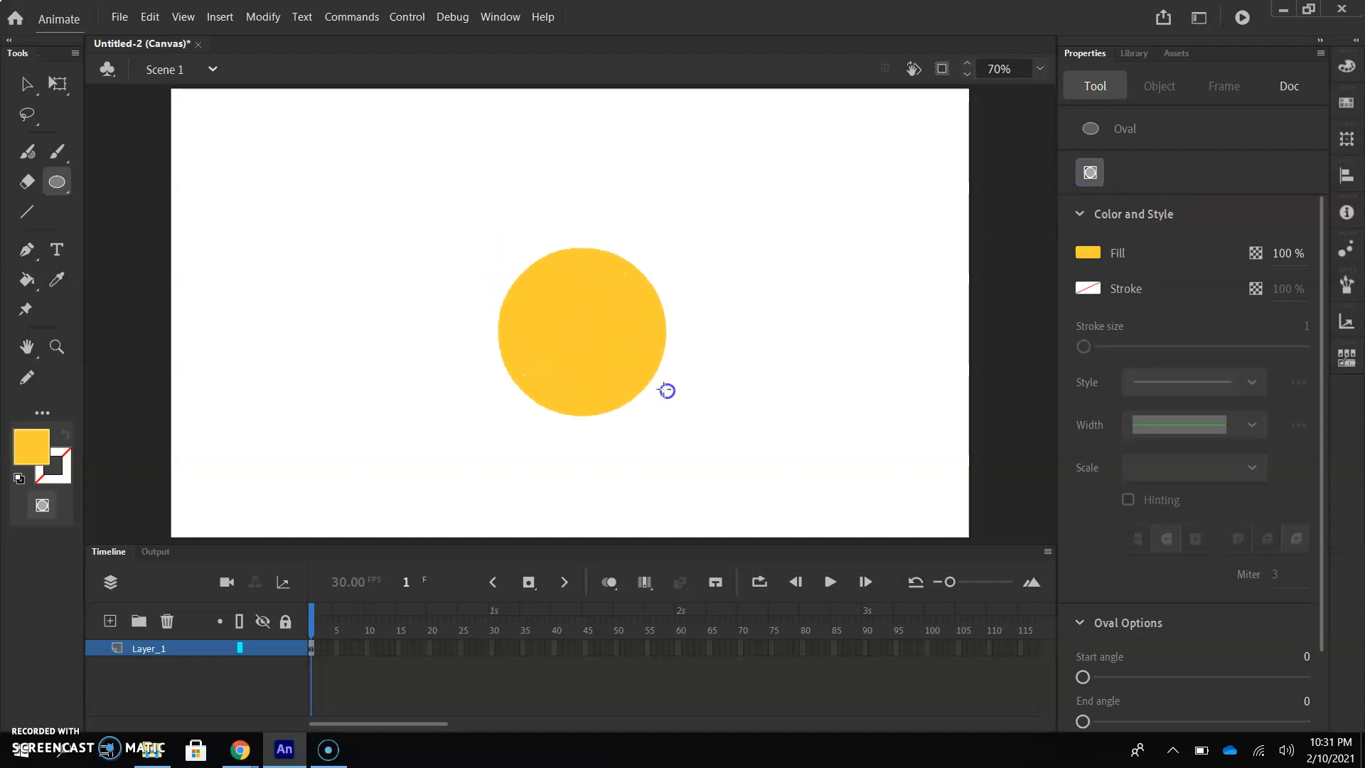
# - Move the circle slightly up and to the left, to about X 464, Y 184
pyautogui.click(25, 86)
pyautogui.click(544, 312)
pyautogui.moveTo(640, 350); pyautogui.dragTo(595, 296)
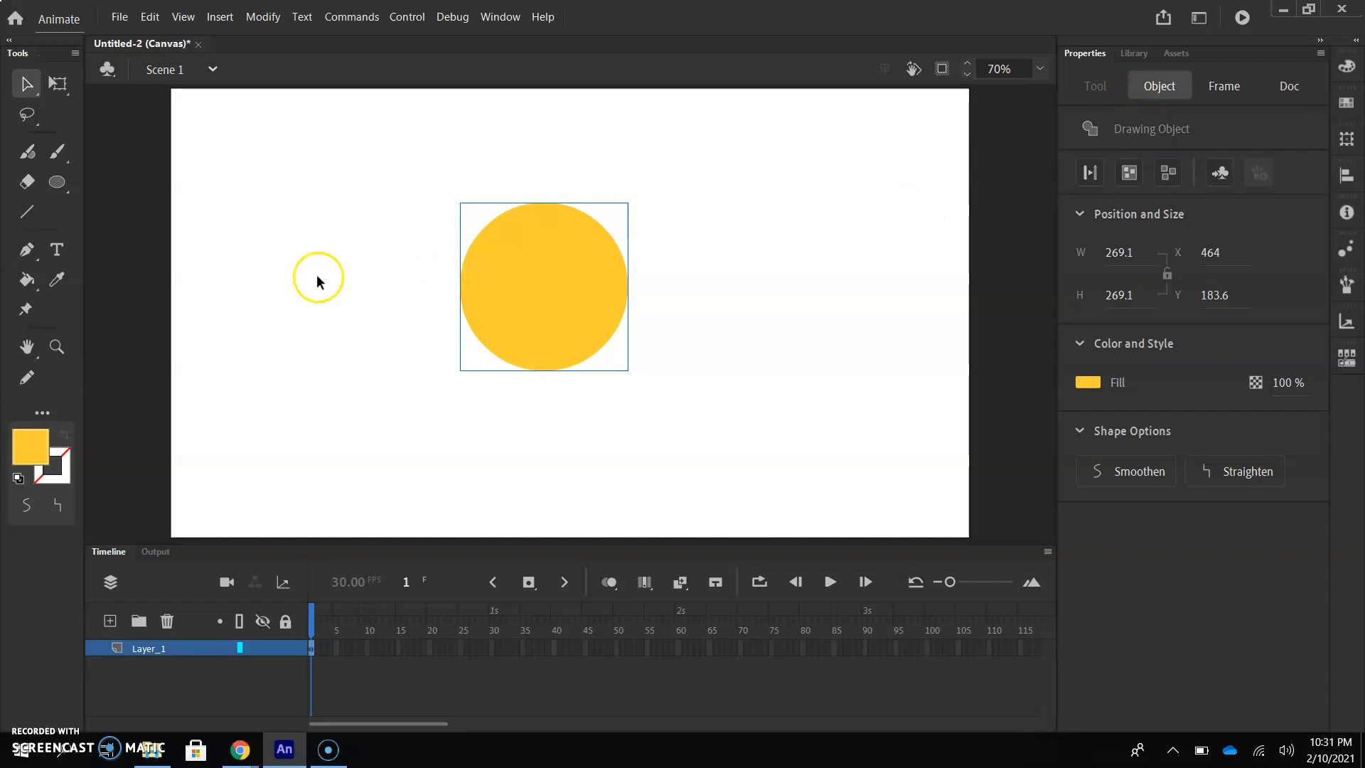
# - Draw an orange rectangle about 393 x 65 px with no stroke, reaching from left of the circle to about its center
pyautogui.click(57, 184)
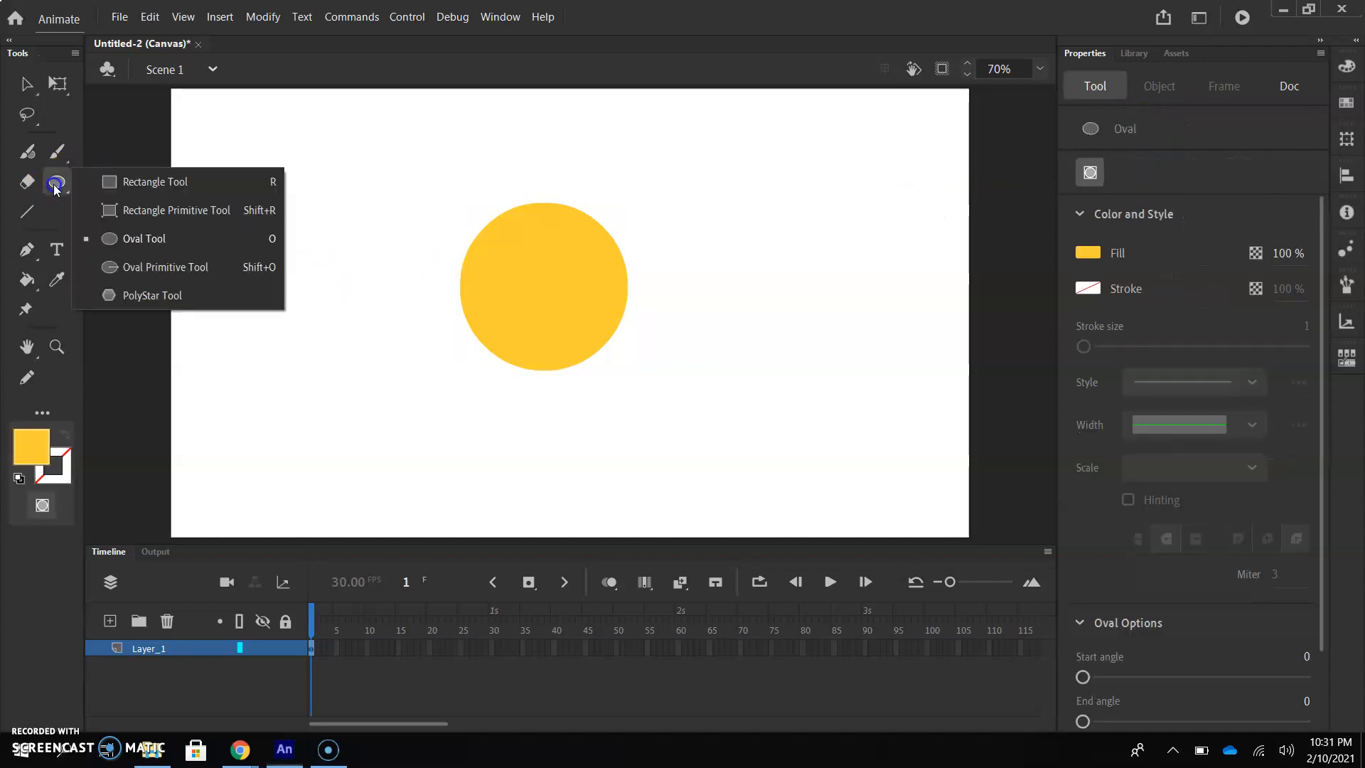
pyautogui.click(127, 191)
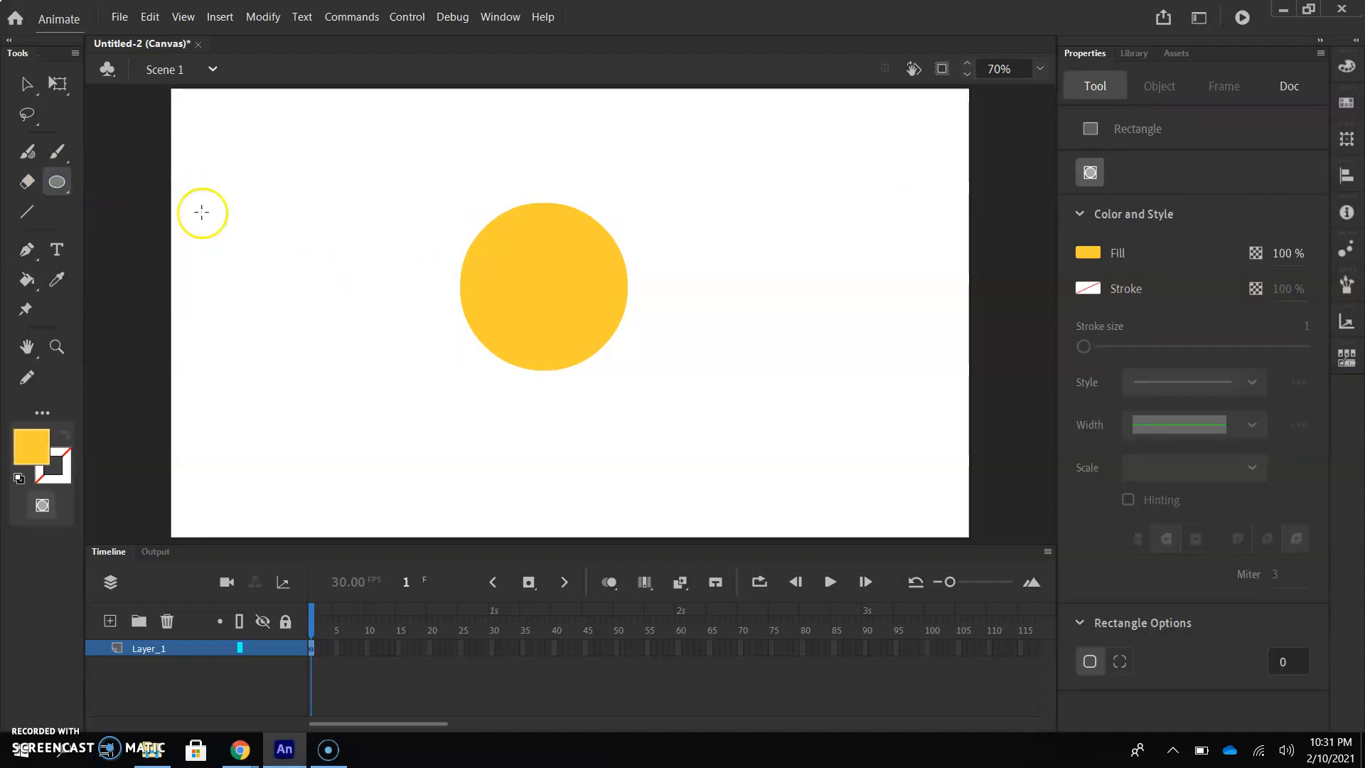
pyautogui.click(27, 451)
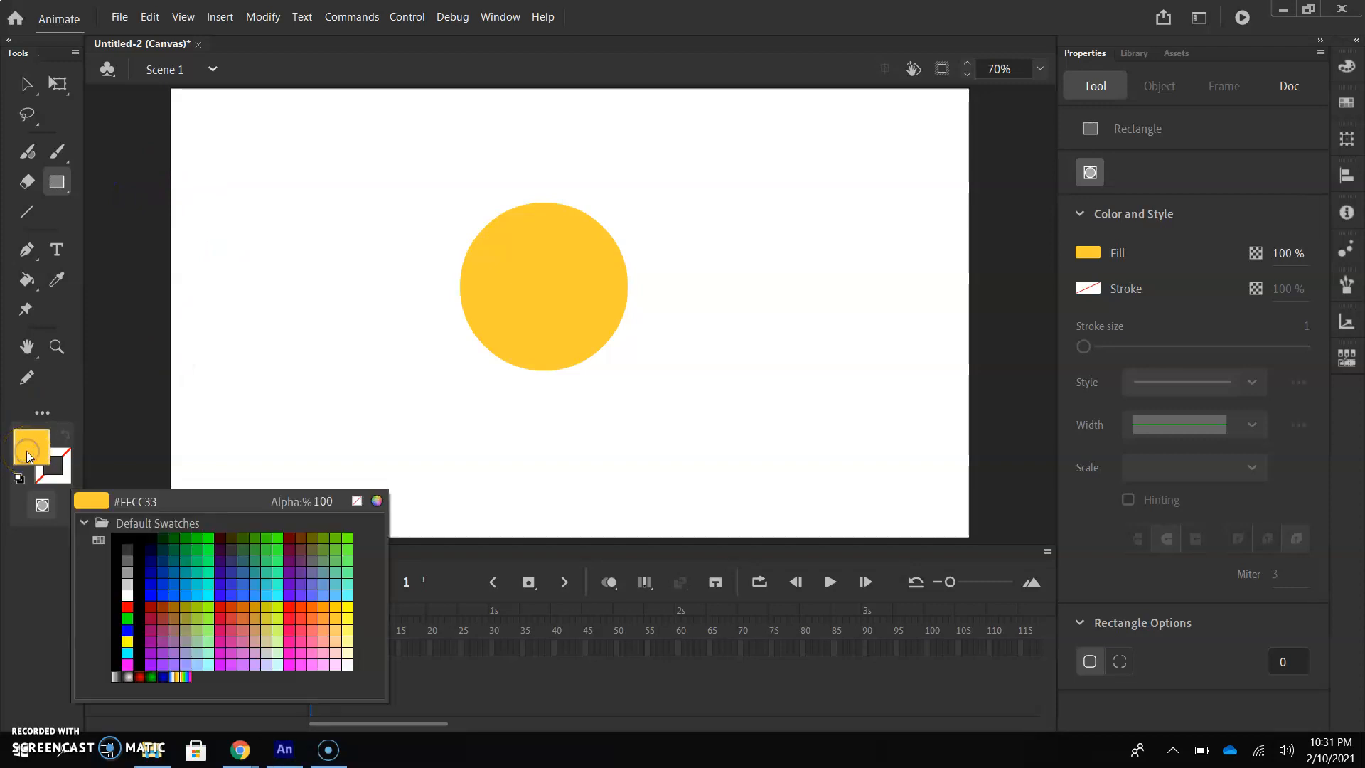
pyautogui.click(329, 618)
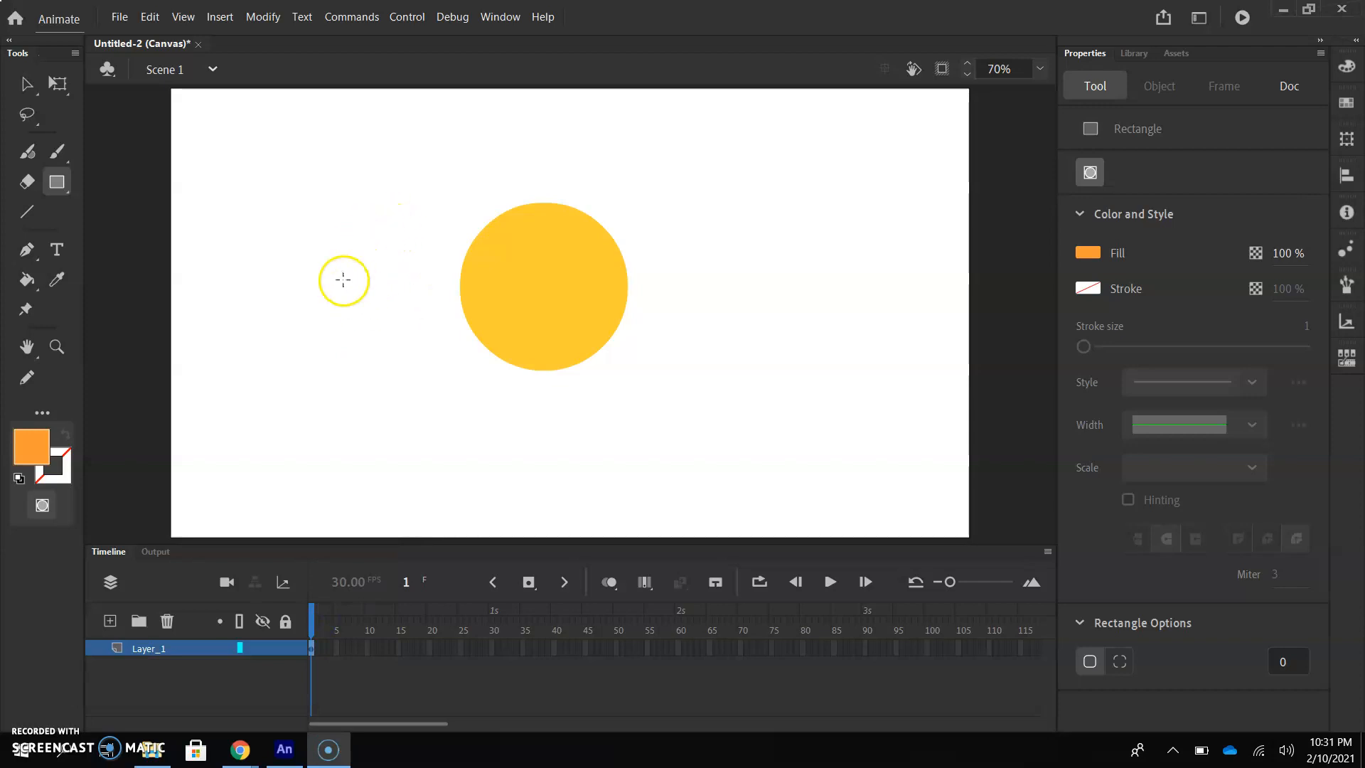
pyautogui.moveTo(295, 259); pyautogui.dragTo(539, 299)
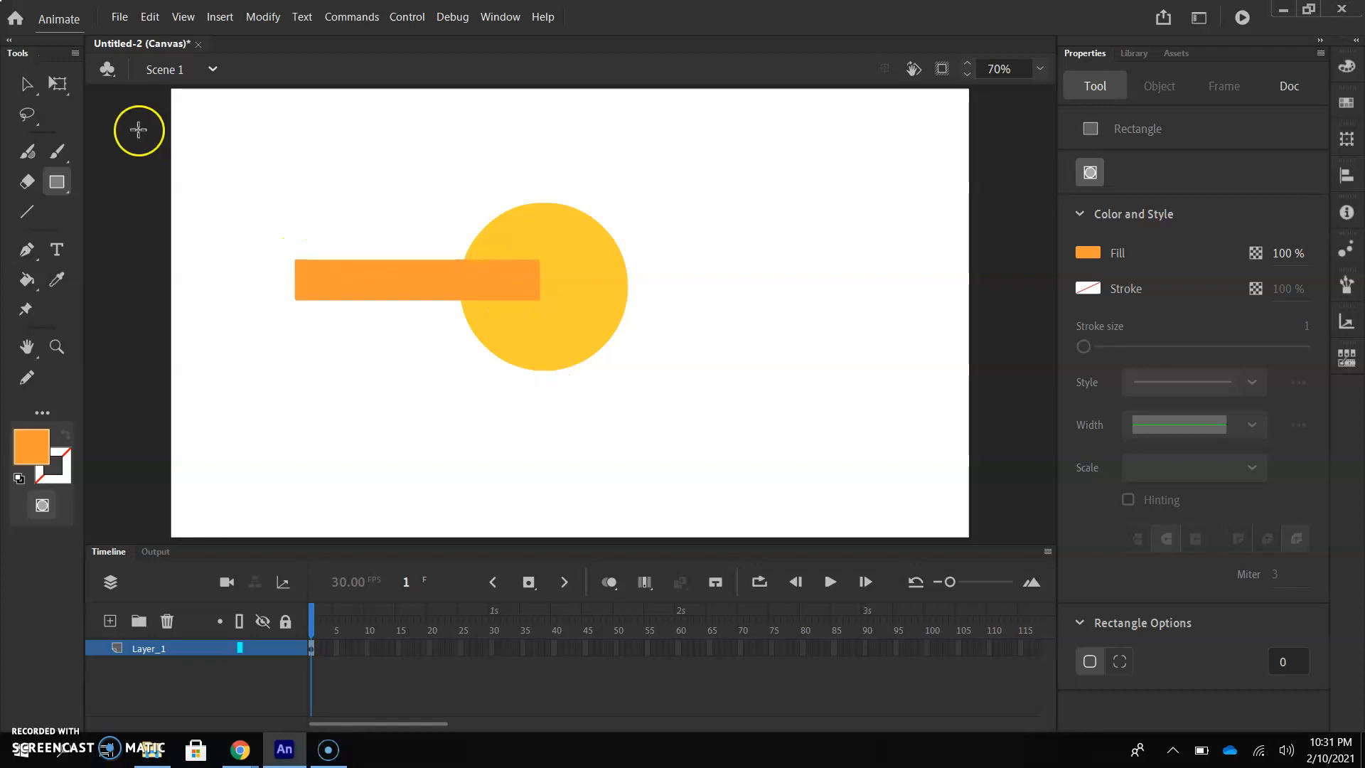
# - Move the orange rectangle slightly down and to the right, to about X 215, Y 289
pyautogui.click(20, 86)
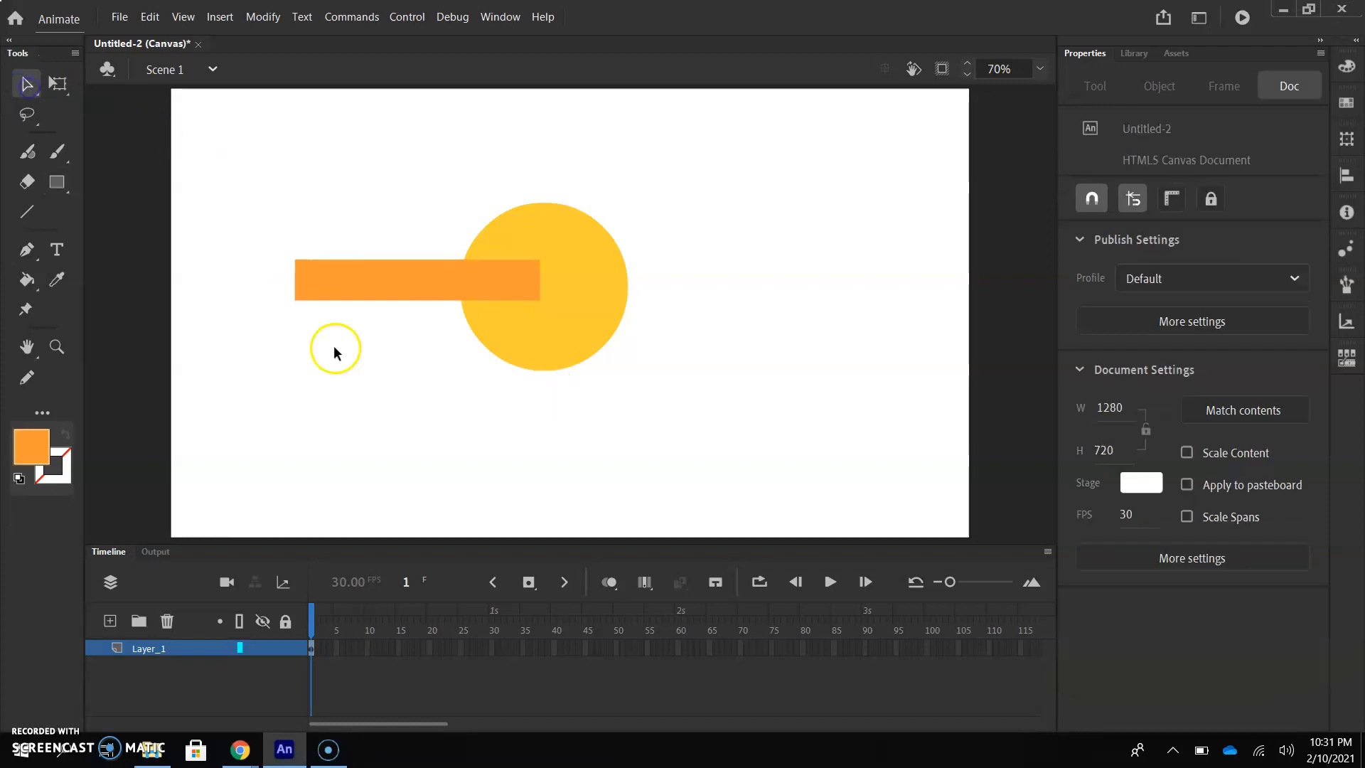
pyautogui.moveTo(393, 287); pyautogui.dragTo(401, 291)
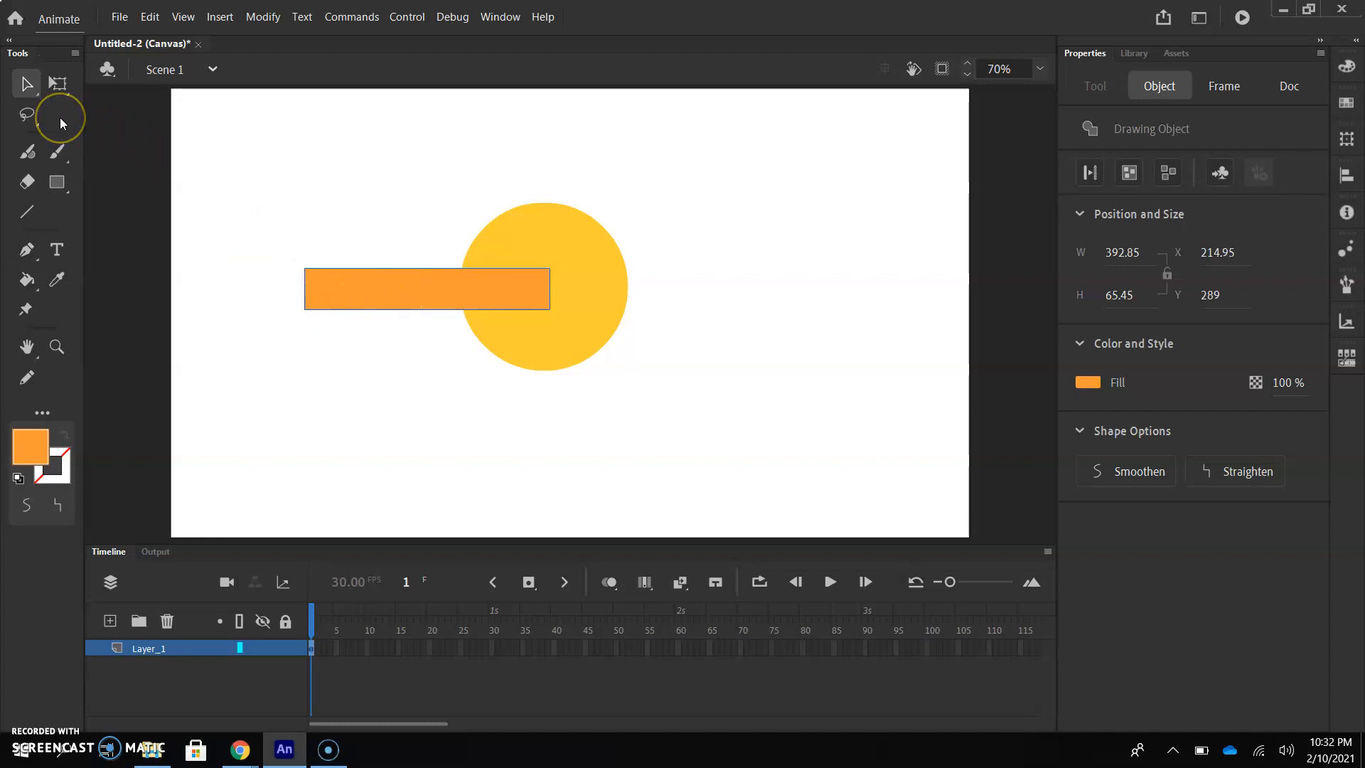
pyautogui.click(24, 737)
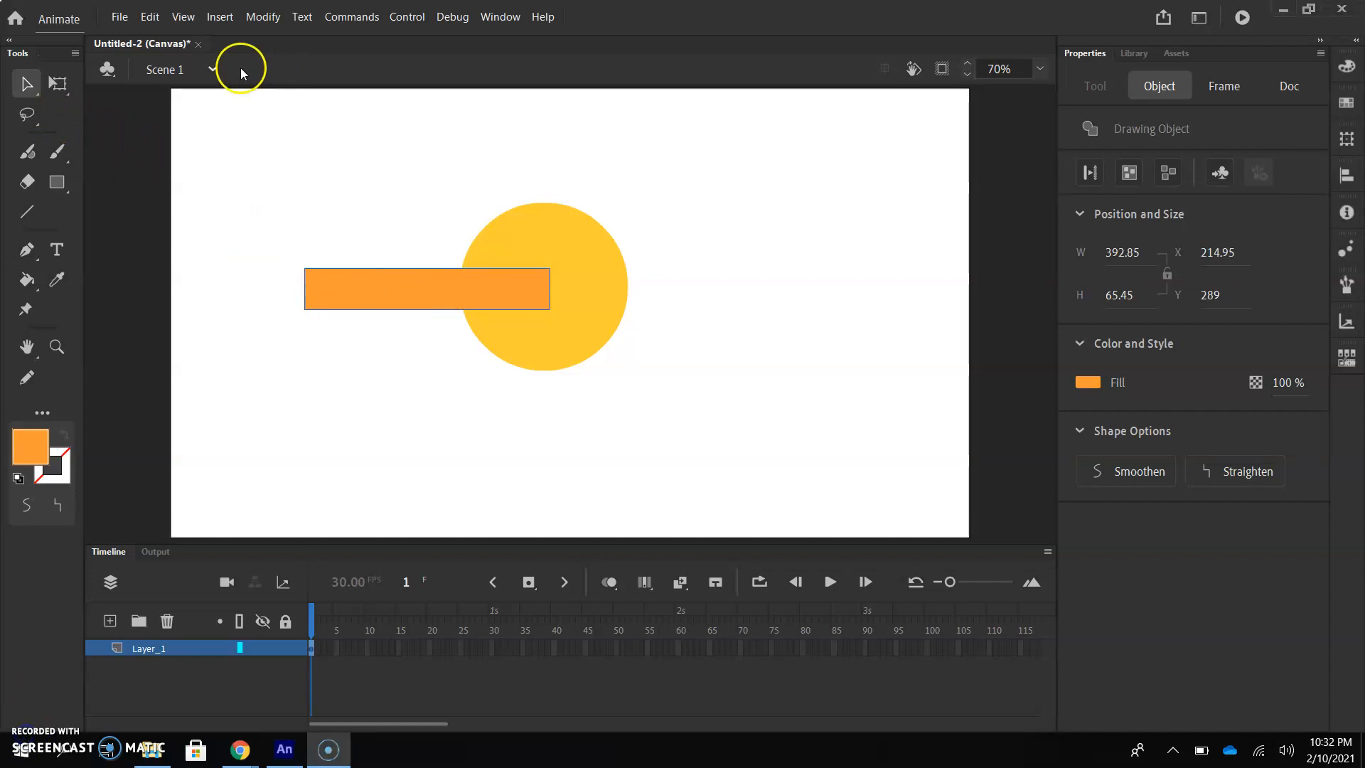
# - Taper the orange rectangle into a pointed ray by bringing its two left corner points together with the Subselection tool
pyautogui.moveTo(27, 84); pyautogui.dragTo(68, 108)
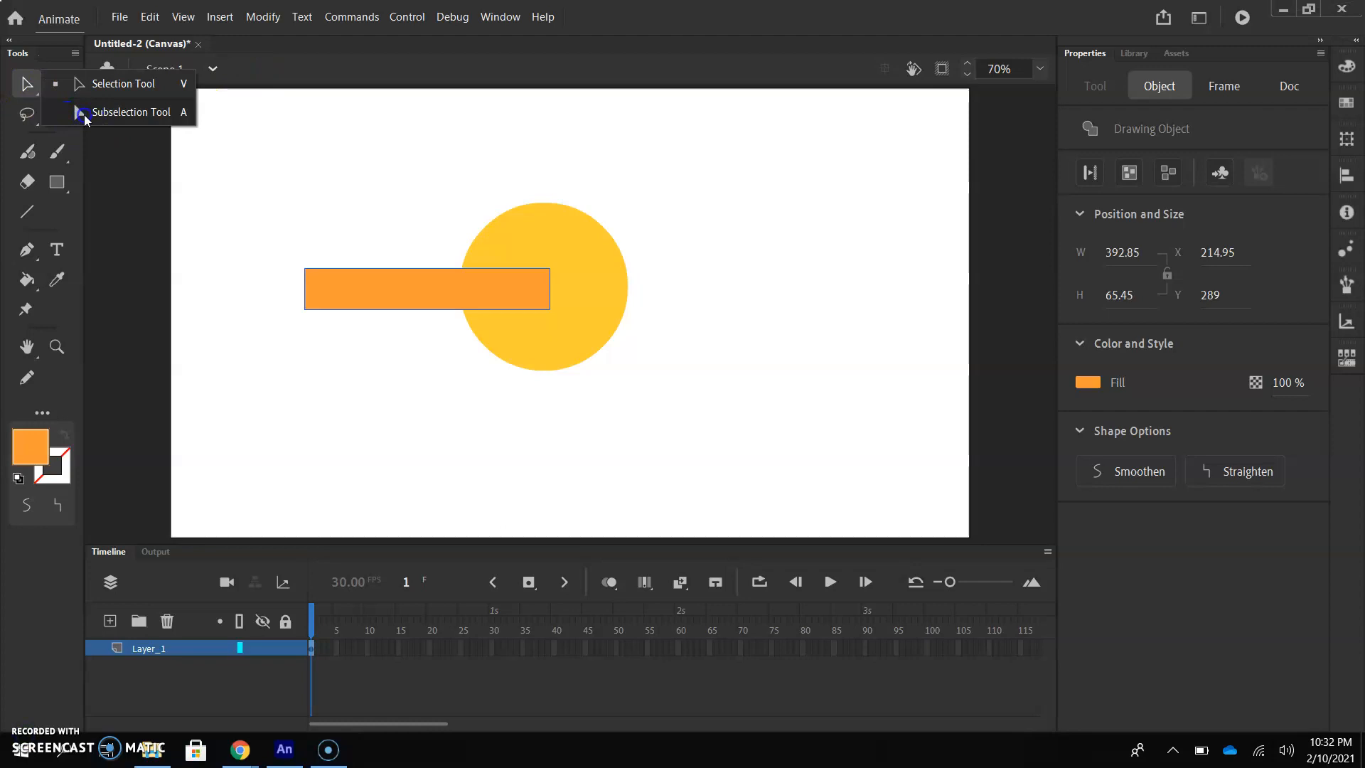
pyautogui.moveTo(84, 118); pyautogui.dragTo(84, 116)
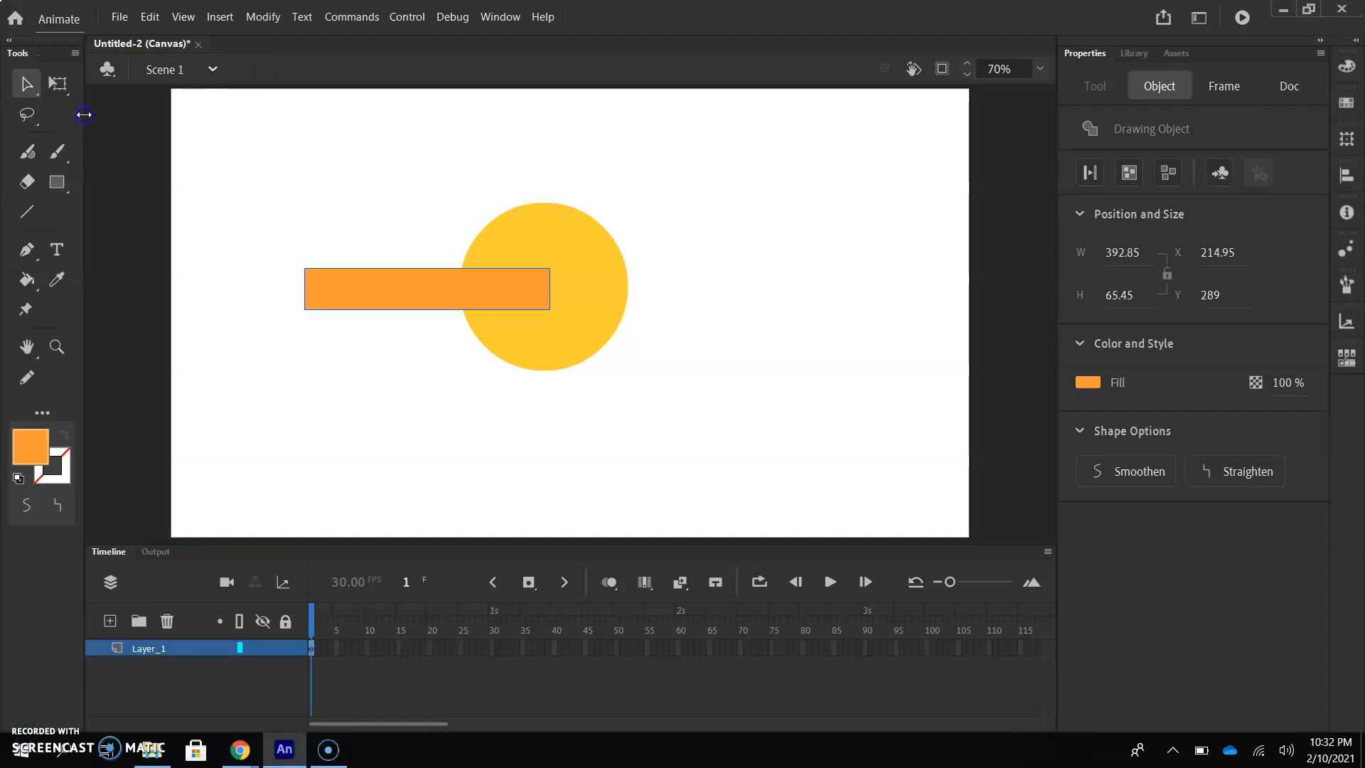
pyautogui.click(306, 274)
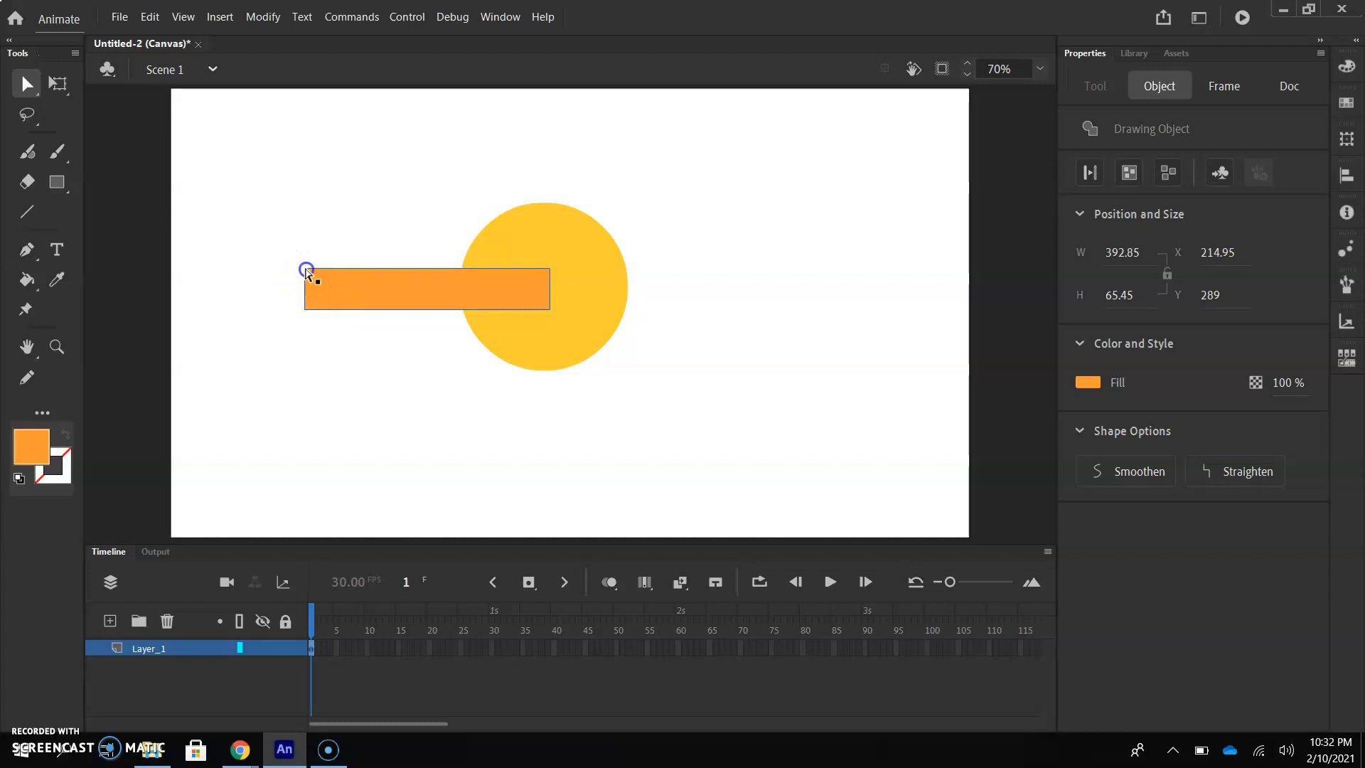
pyautogui.moveTo(306, 275); pyautogui.dragTo(307, 284)
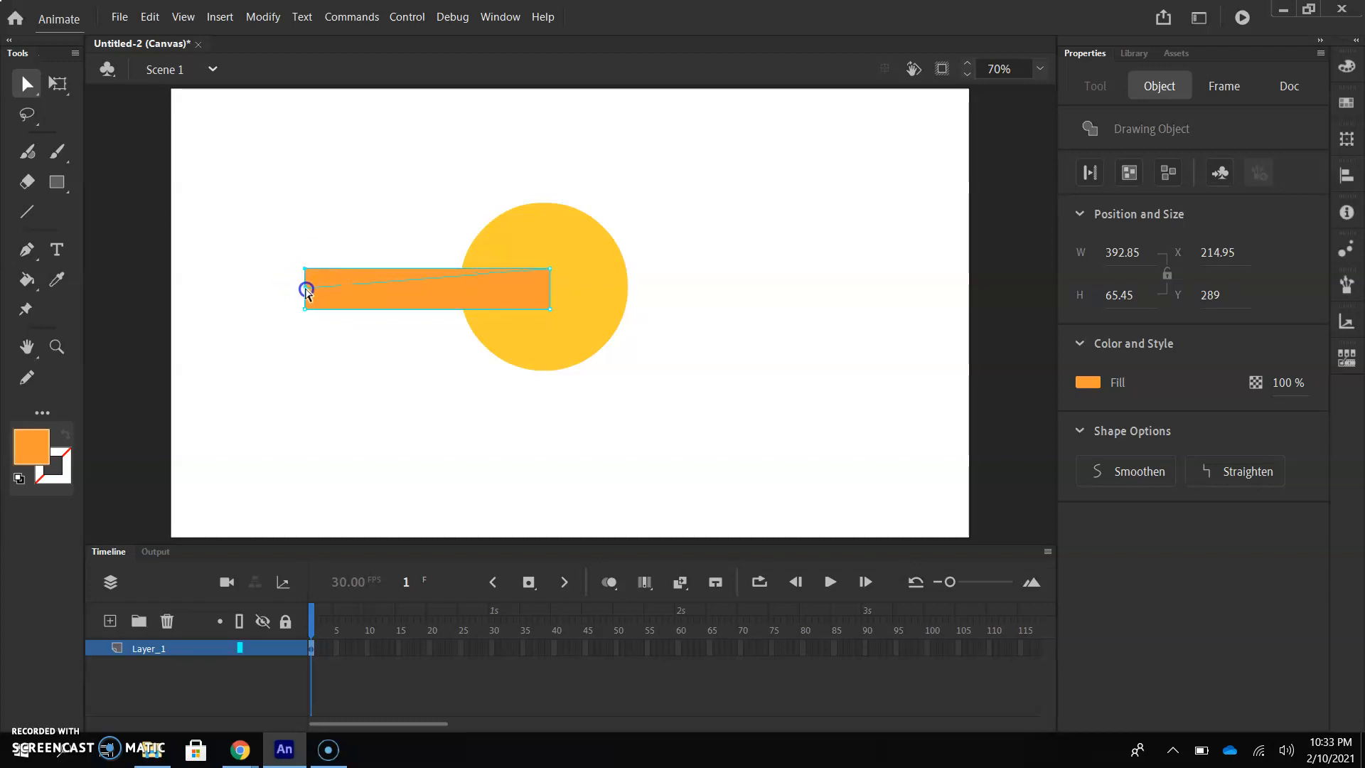
pyautogui.moveTo(306, 290); pyautogui.dragTo(306, 288)
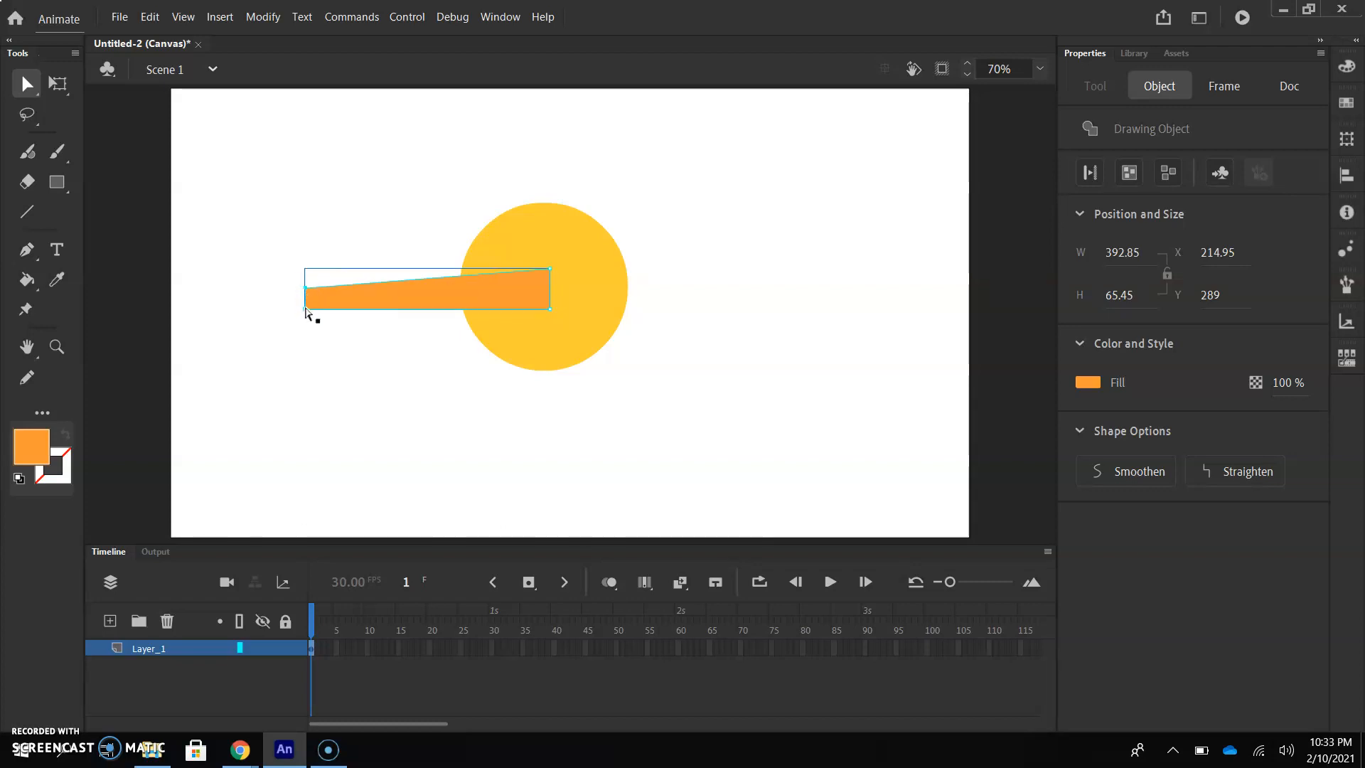
pyautogui.moveTo(306, 307); pyautogui.dragTo(306, 289)
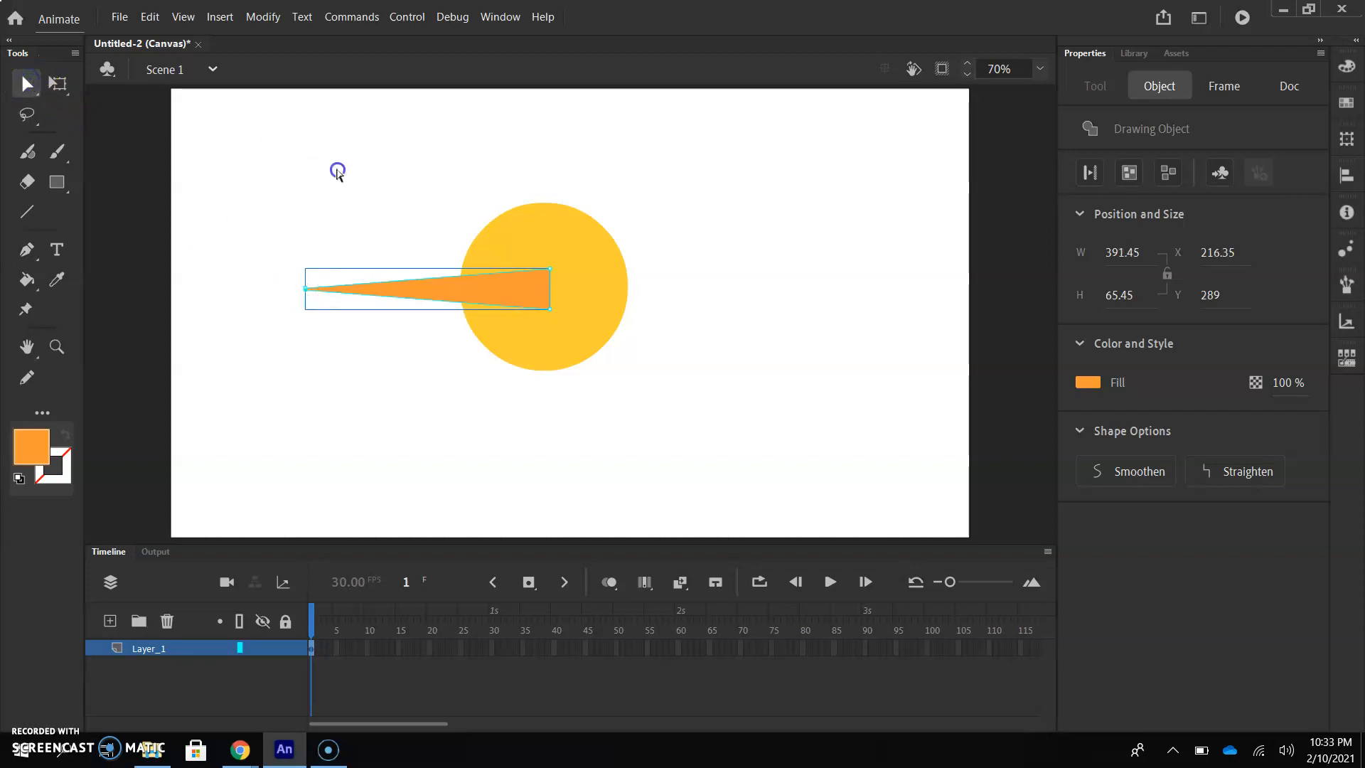
pyautogui.click(337, 171)
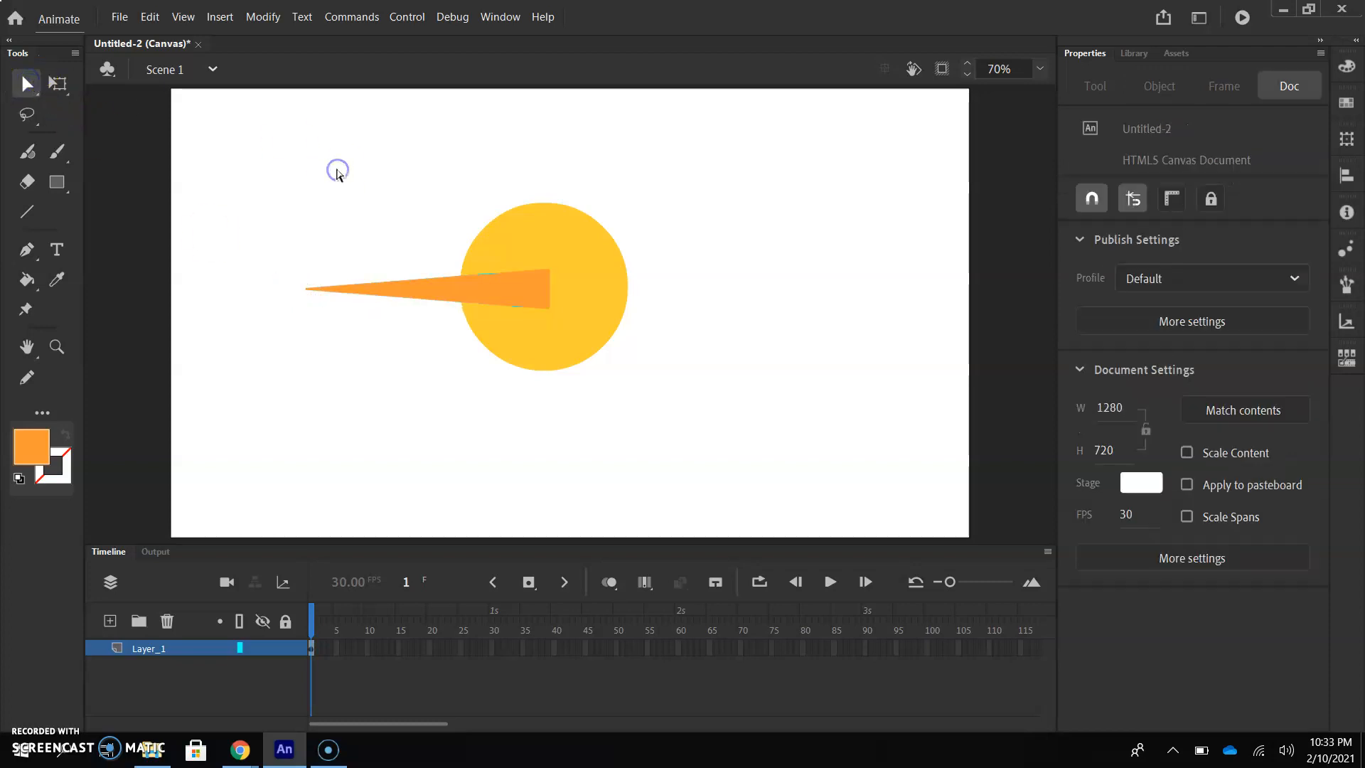
# - Turn on Snap to Pixels and move the orange ray to about X 210, Y 289, with its wide end at the circle's center
pyautogui.click(23, 83)
pyautogui.click(74, 83)
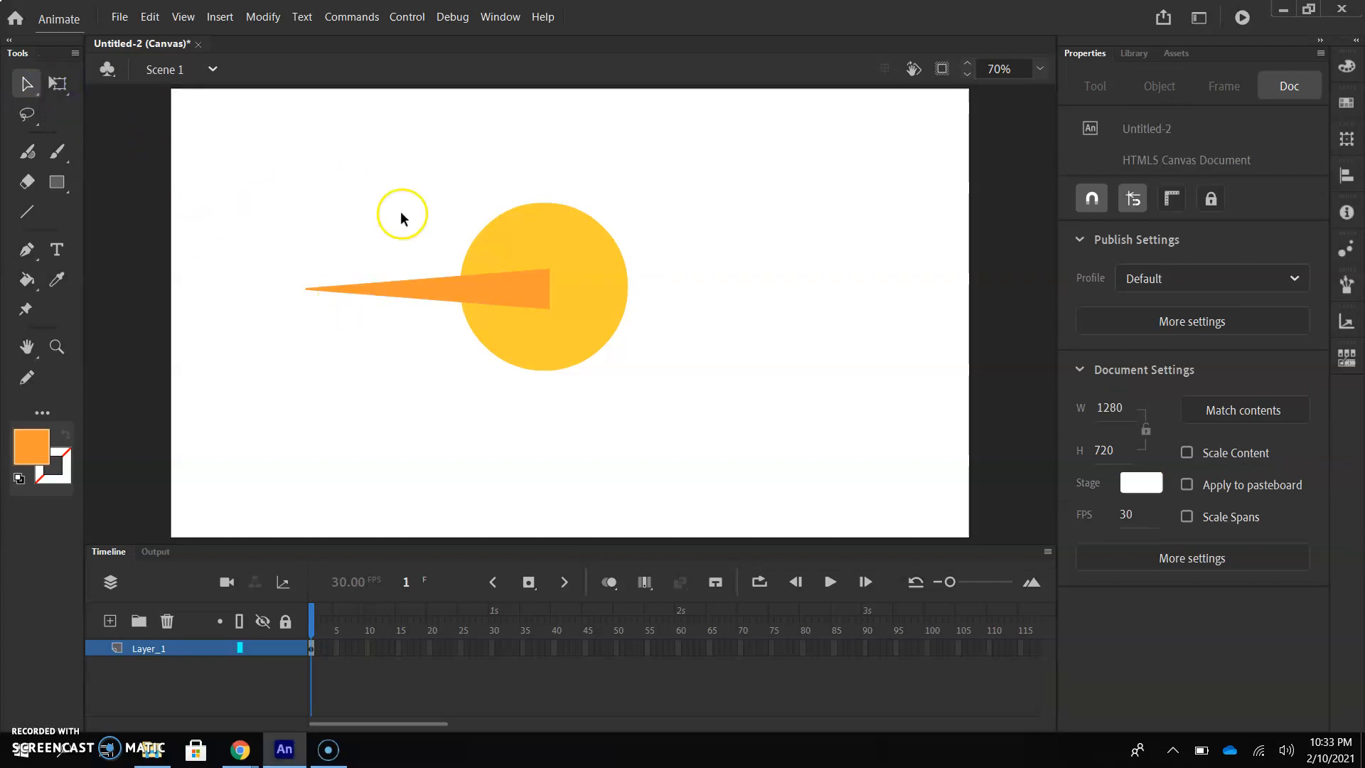
pyautogui.click(506, 288)
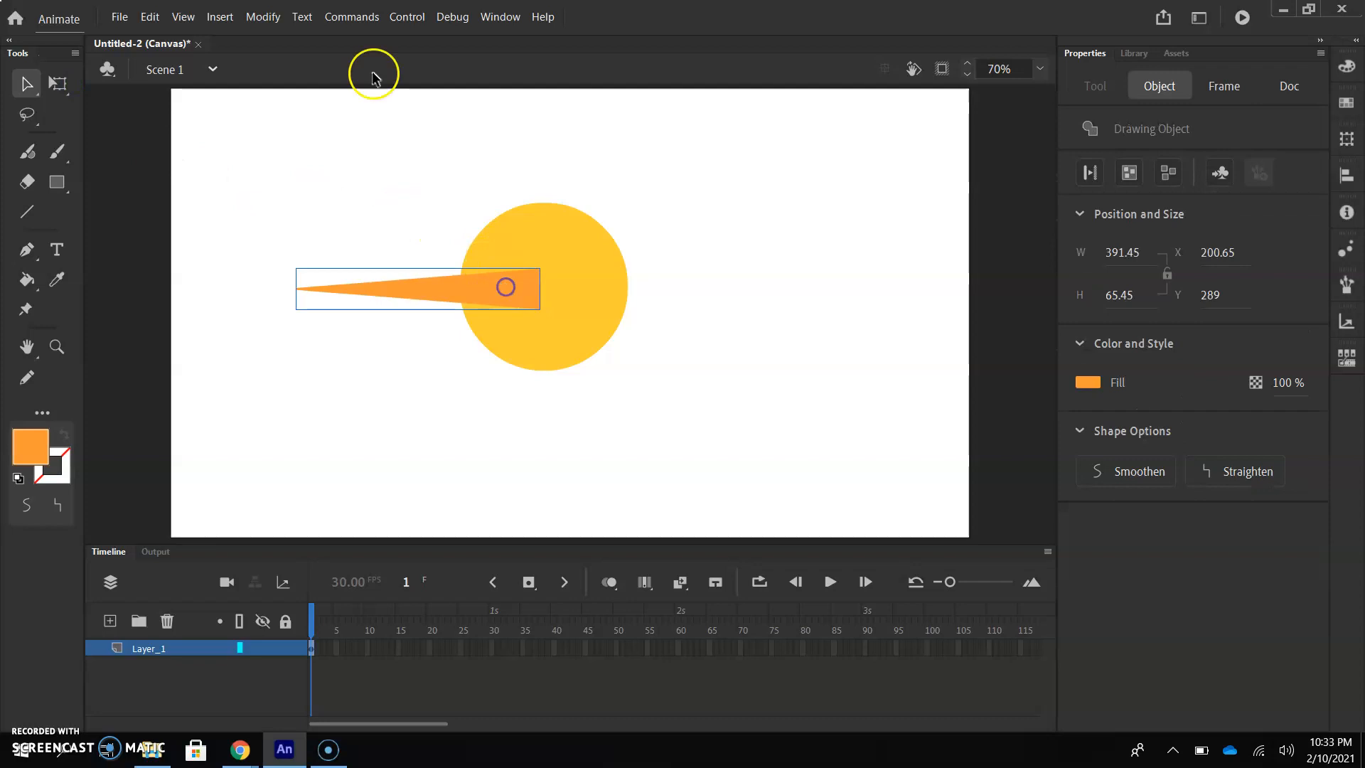
pyautogui.click(184, 15)
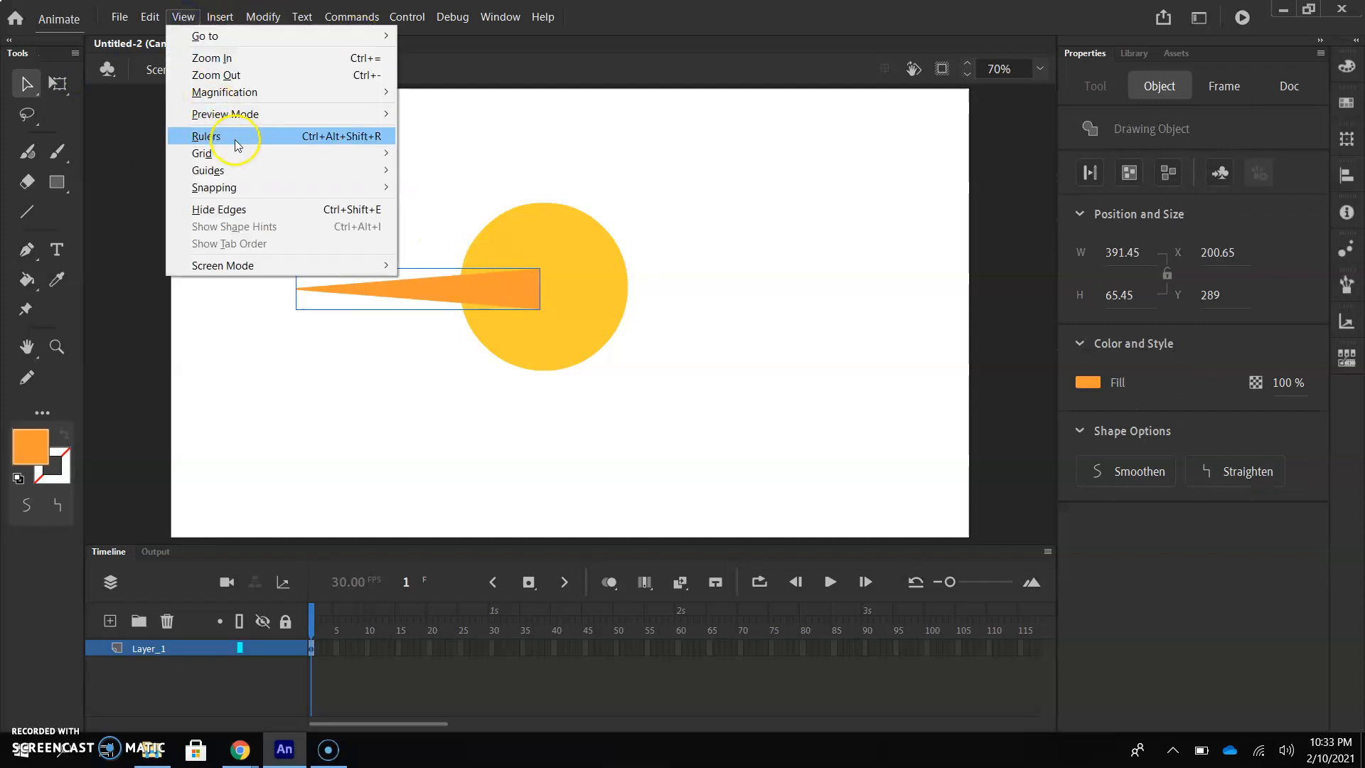
pyautogui.moveTo(260, 190)
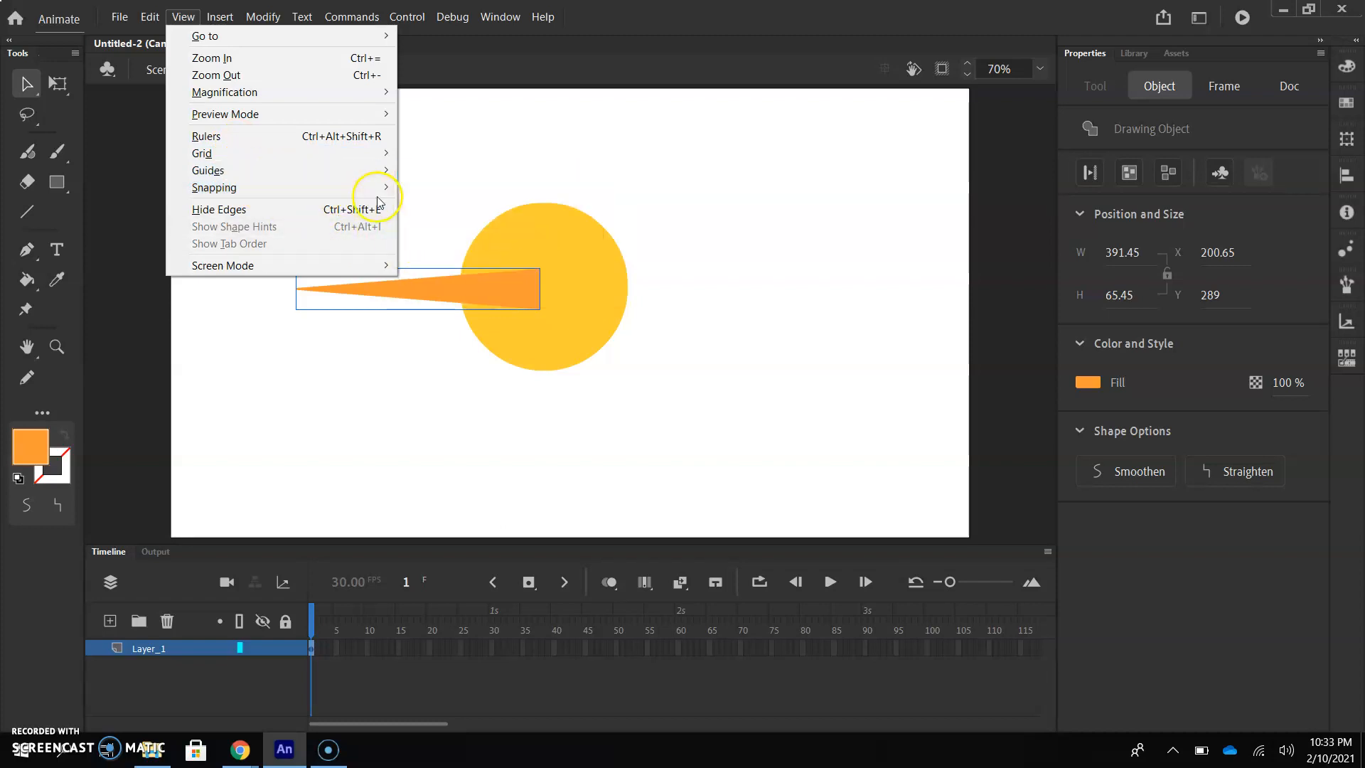
pyautogui.moveTo(387, 188)
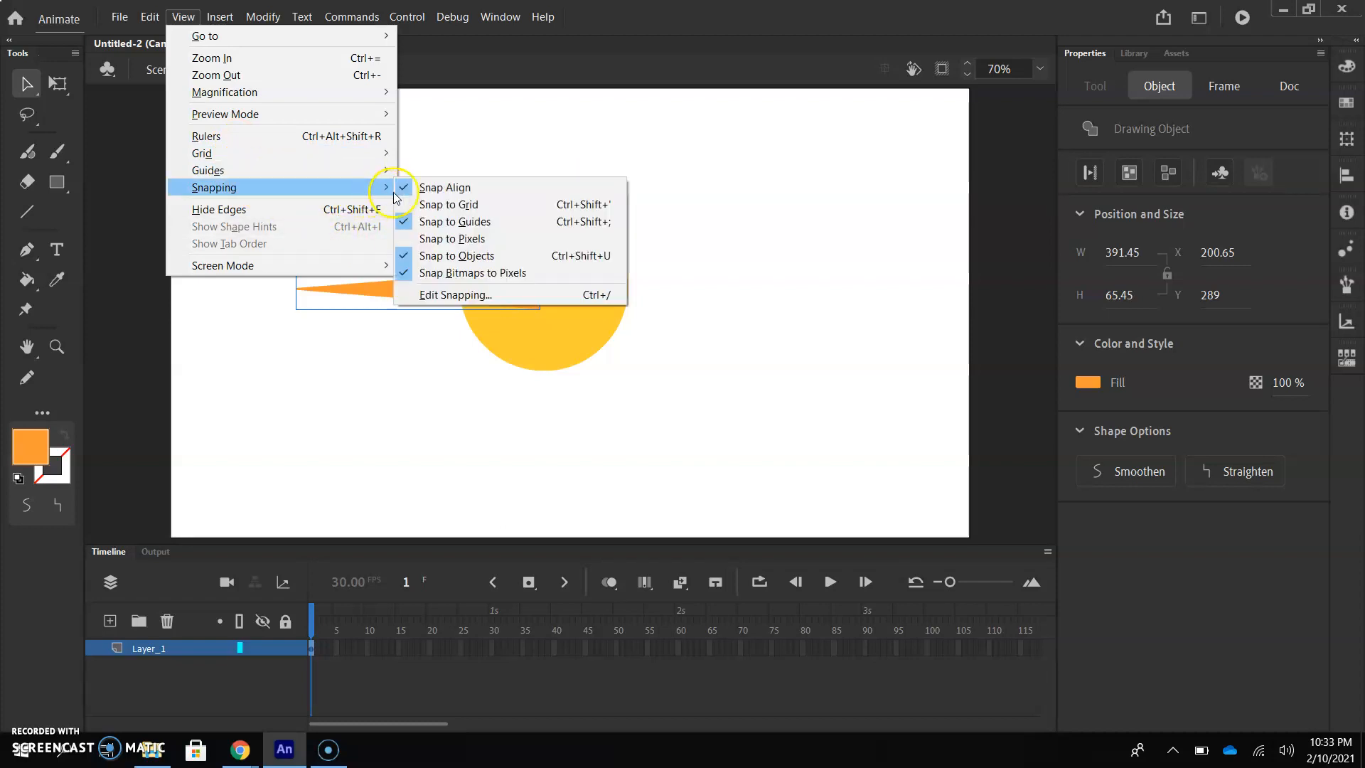
pyautogui.click(451, 238)
pyautogui.moveTo(499, 290)
pyautogui.mouseDown()
pyautogui.moveTo(475, 289)
pyautogui.moveTo(523, 290)
pyautogui.moveTo(510, 283)
pyautogui.mouseUp()
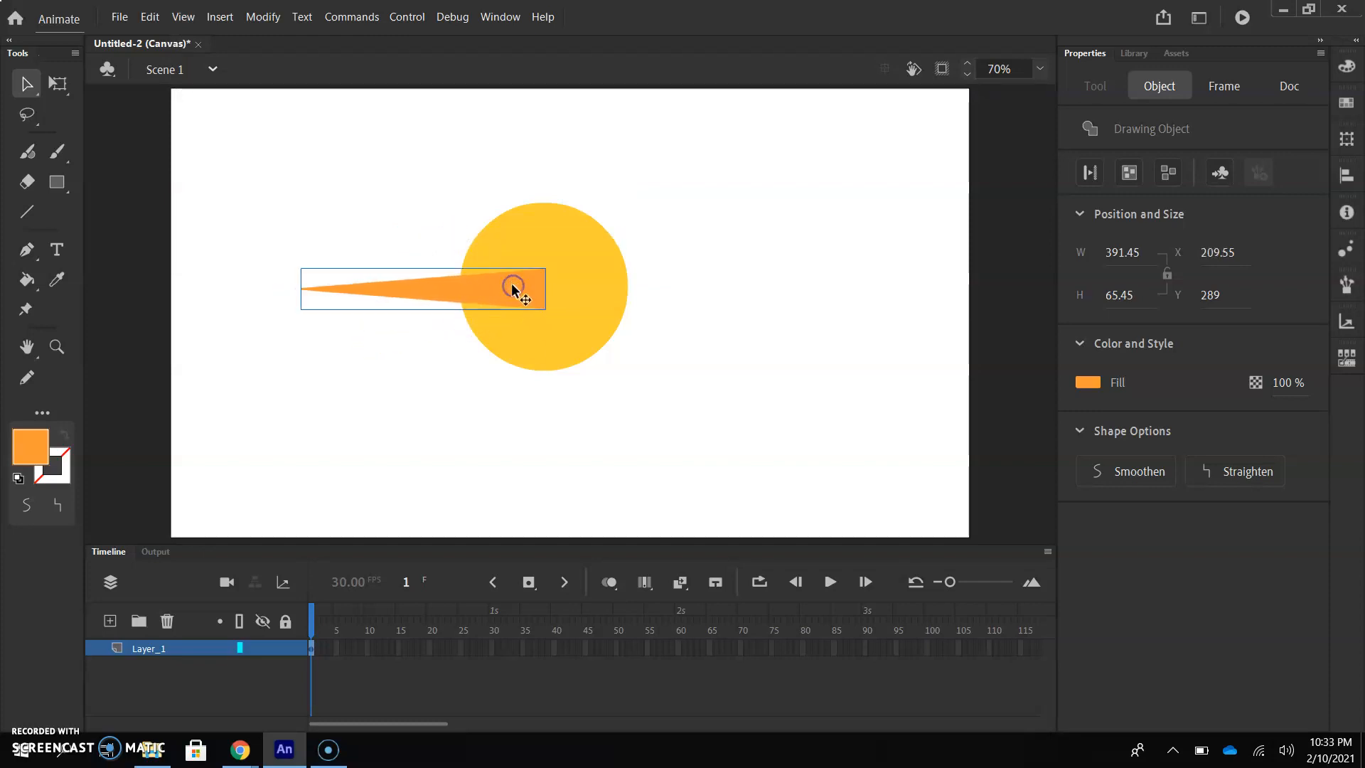
# - Bring the yellow circle in front of the orange ray
pyautogui.click(522, 342)
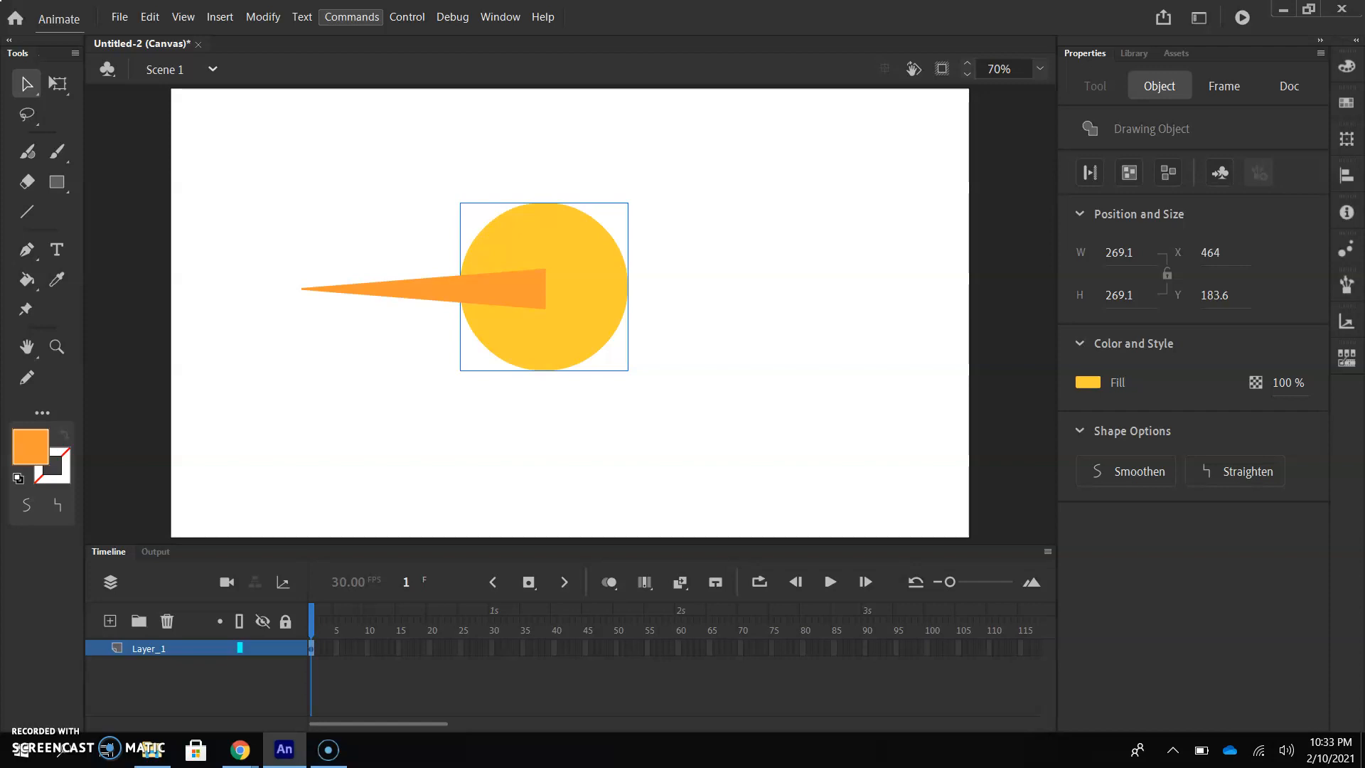
pyautogui.hotkey('ctrl', 'shift', 'Up')
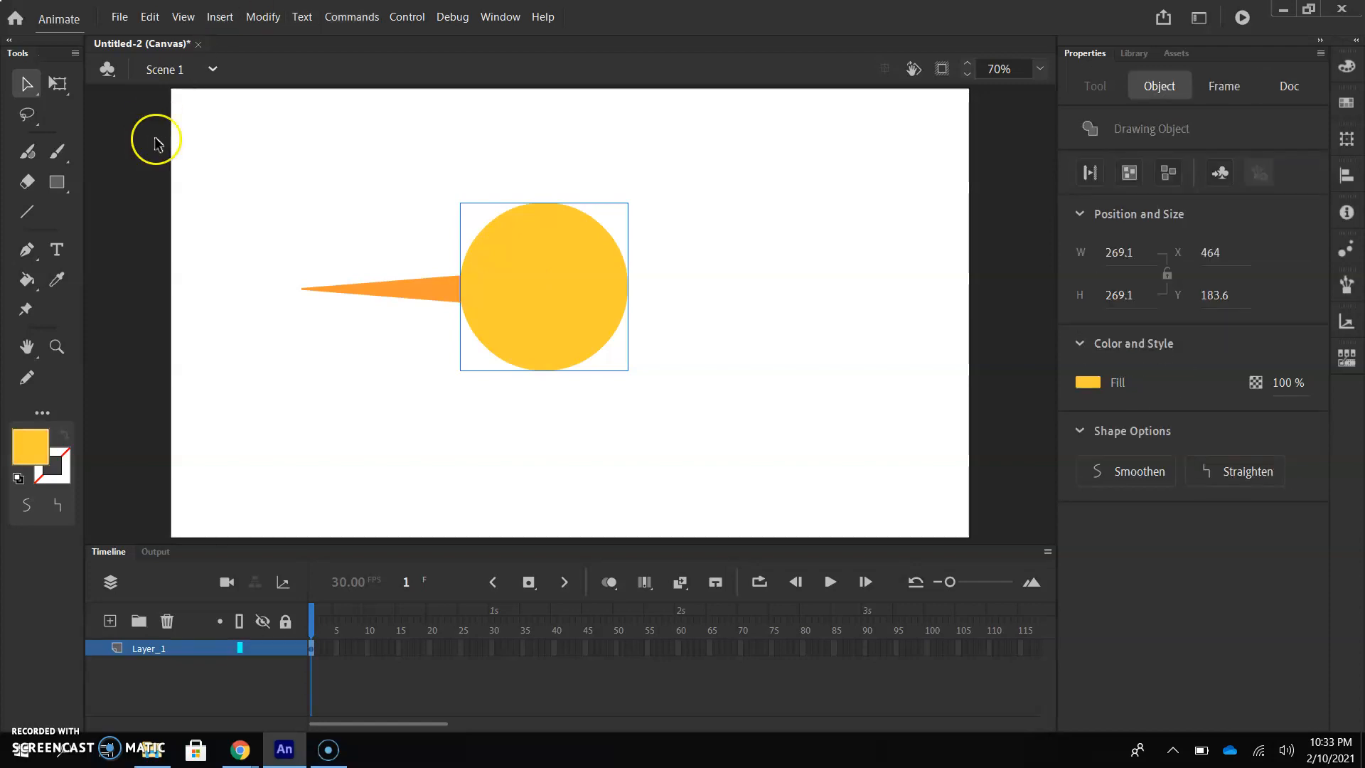
pyautogui.click(226, 225)
pyautogui.hotkey('ctrl', 'z')
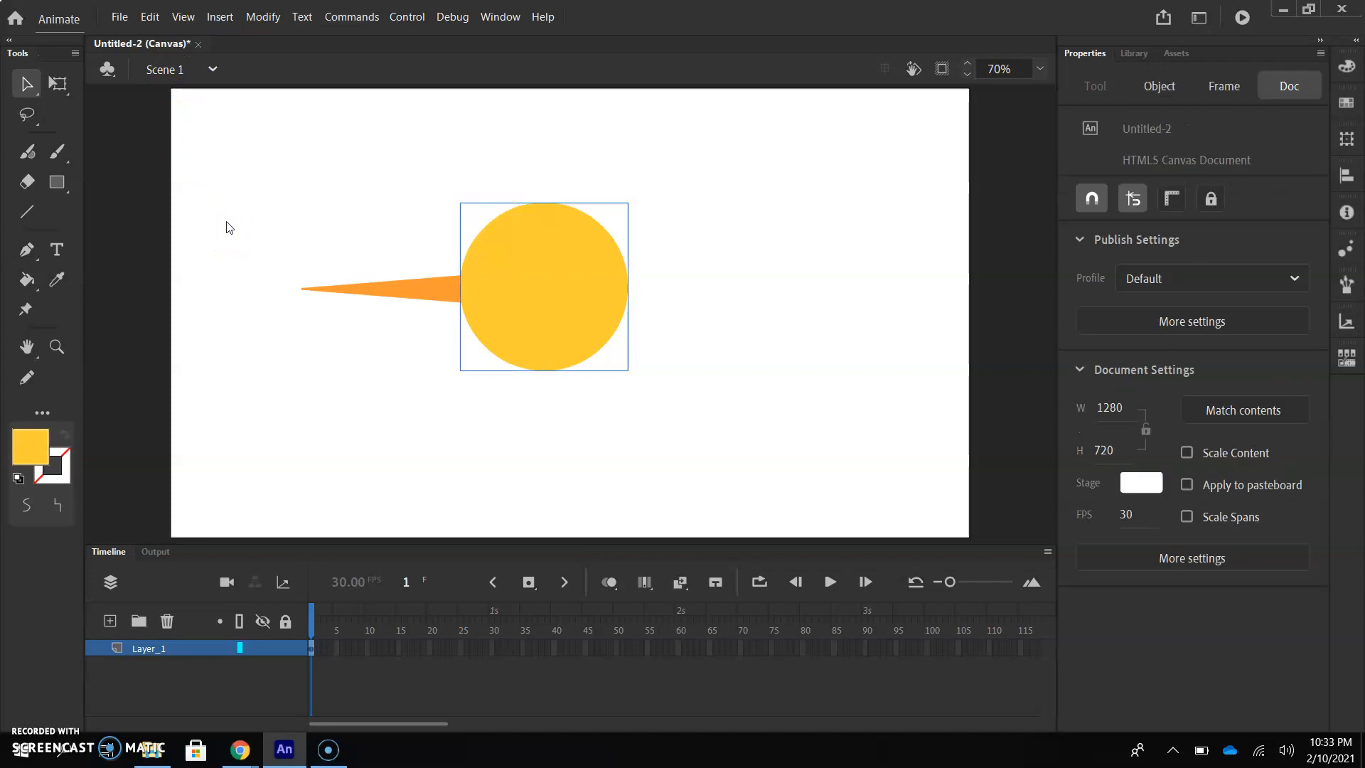
# - Undo the circle's move to the front, duplicate the orange ray in place, and flip the copy horizontally
pyautogui.hotkey('ctrl', 'z')
pyautogui.click(373, 295)
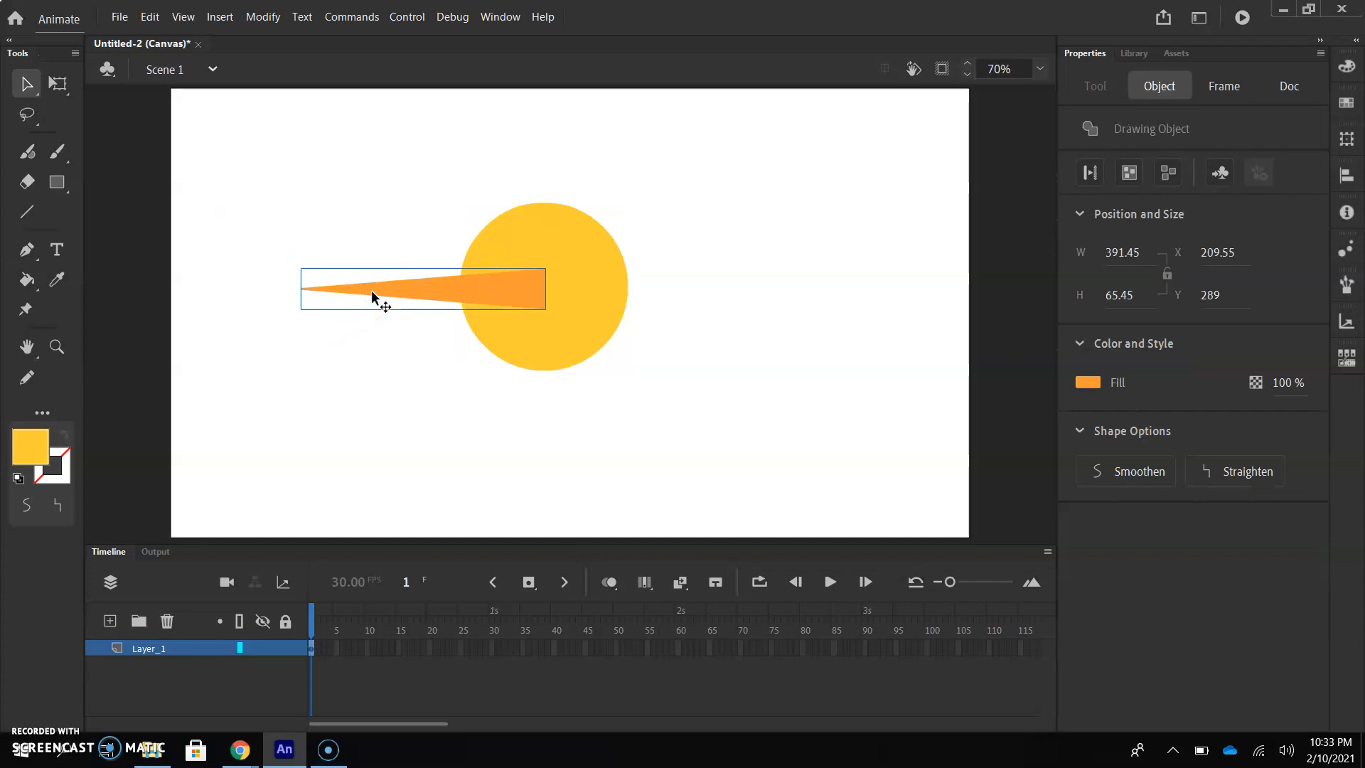
pyautogui.click(371, 292)
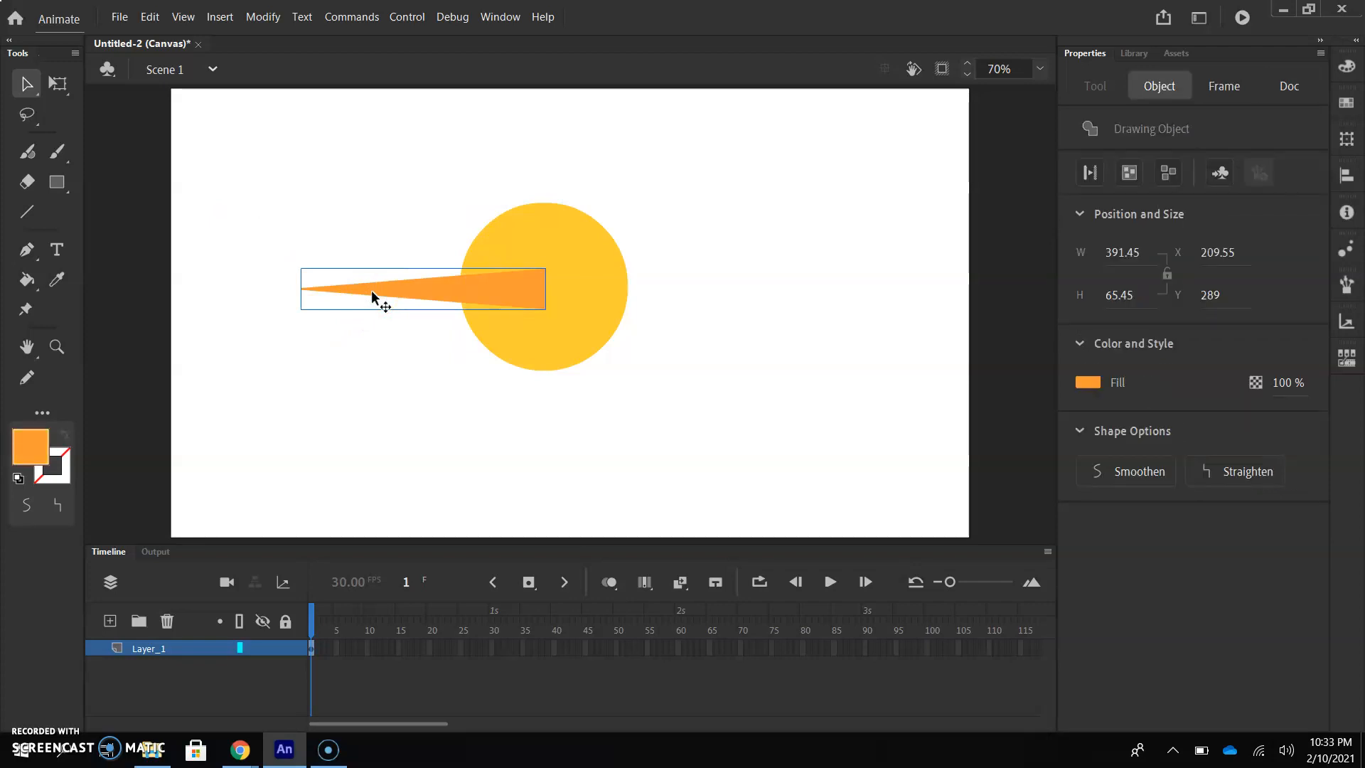
pyautogui.click(266, 27)
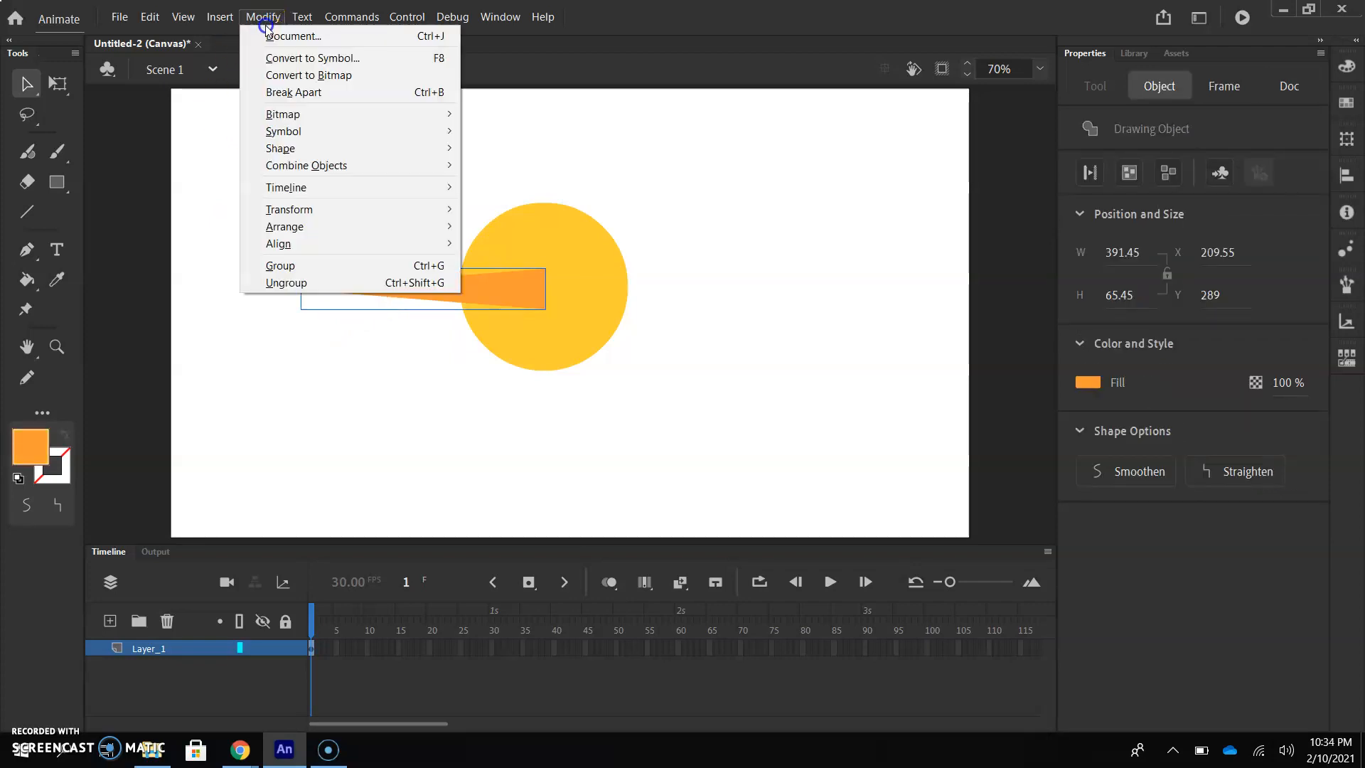
pyautogui.moveTo(318, 114)
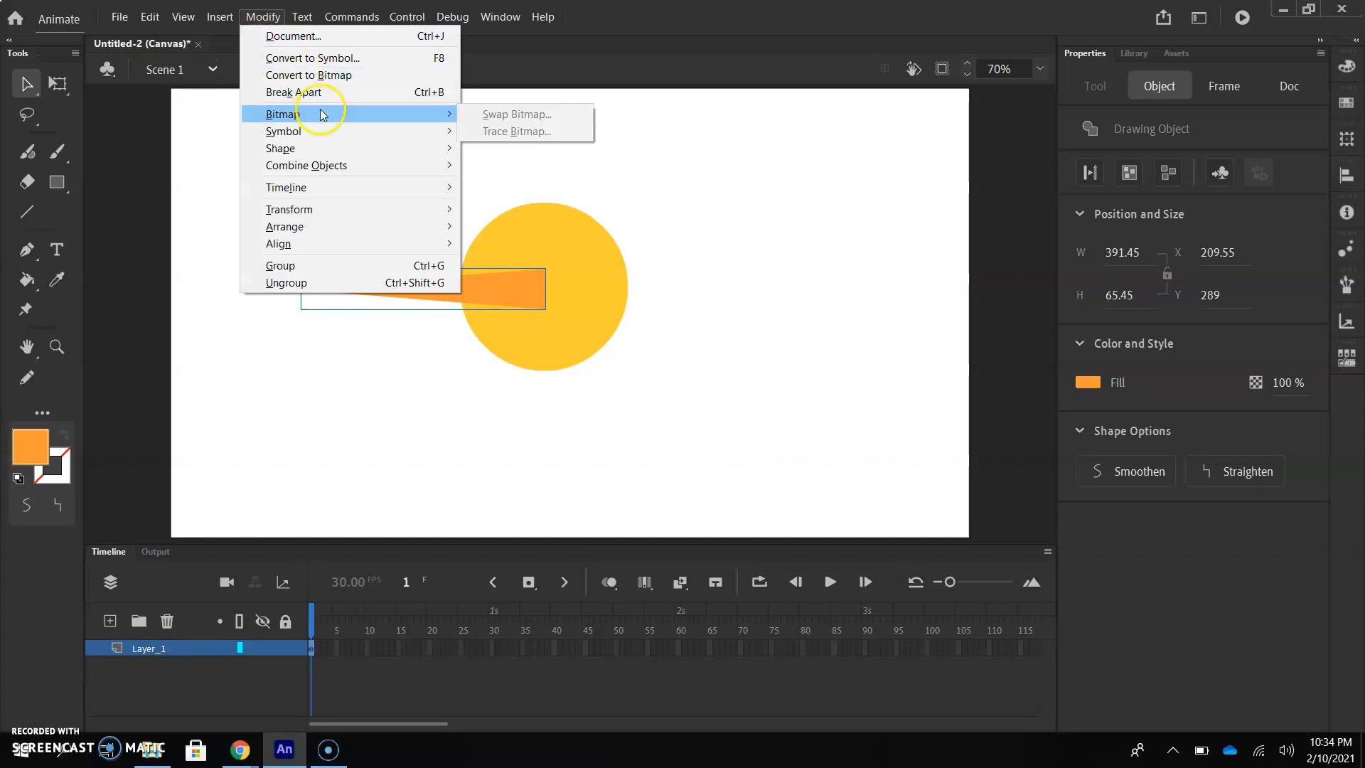
pyautogui.moveTo(390, 209)
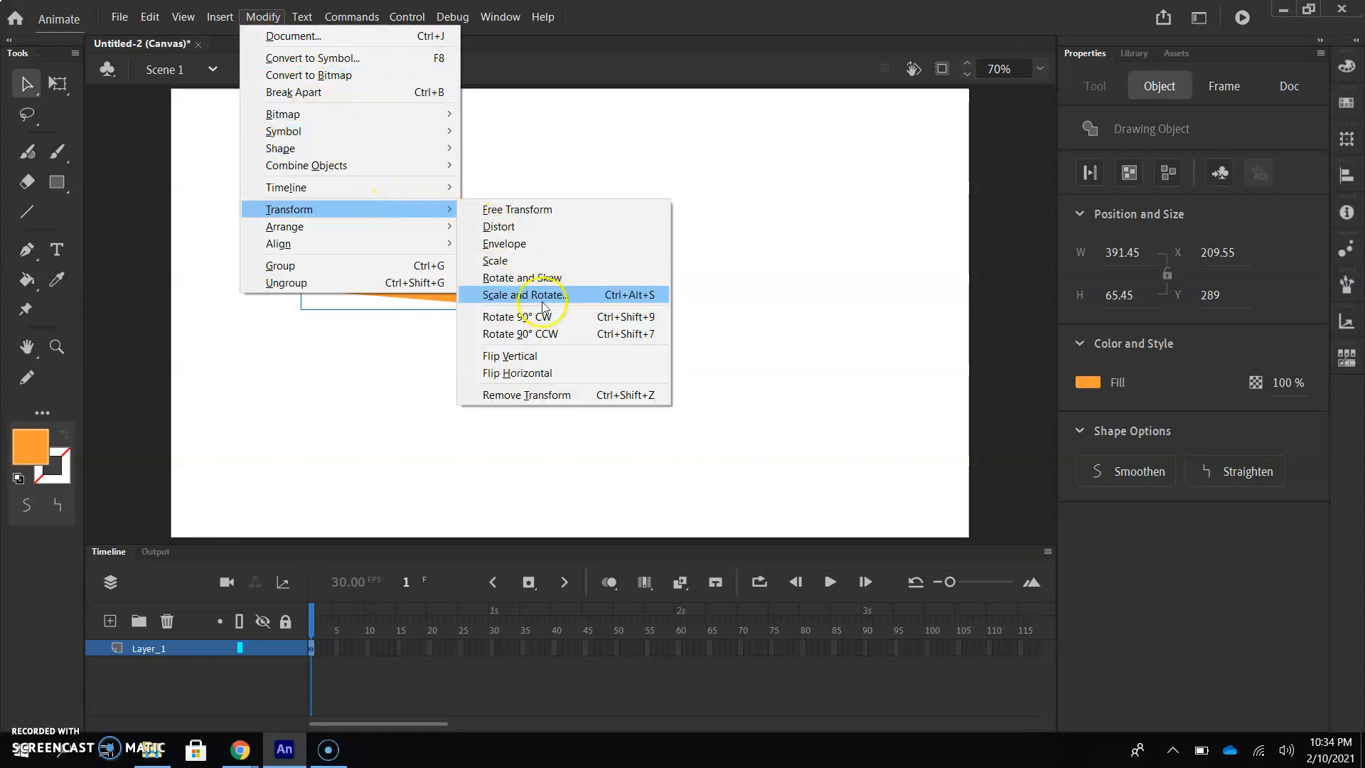
pyautogui.click(566, 378)
# - Nudge the flipped ray copy right to X 602.5 so its wide end meets the original ray near the circle's center
pyautogui.hotkey('shift', 'Right')
pyautogui.hotkey('shift', 'Right')
pyautogui.hotkey('shift', 'Right')
pyautogui.hotkey('shift', 'Right')
pyautogui.hotkey('shift', 'Right')
pyautogui.hotkey('shift', 'Right')
pyautogui.hotkey('shift', 'Right')
pyautogui.hotkey('shift', 'Right')
pyautogui.hotkey('shift', 'Right')
pyautogui.hotkey('shift', 'Right')
pyautogui.hotkey('shift', 'Right')
pyautogui.hotkey('shift', 'Right')
pyautogui.hotkey('shift', 'Right')
pyautogui.hotkey('shift', 'Right')
pyautogui.hotkey('shift', 'Right')
pyautogui.hotkey('shift', 'Right')
pyautogui.hotkey('shift', 'Right')
pyautogui.hotkey('shift', 'Right')
pyautogui.hotkey('shift', 'Right')
pyautogui.hotkey('shift', 'Right')
pyautogui.hotkey('shift', 'Right')
pyautogui.hotkey('shift', 'Right')
pyautogui.hotkey('shift', 'Right')
pyautogui.hotkey('shift', 'Right')
pyautogui.hotkey('shift', 'Right')
pyautogui.hotkey('shift', 'Right')
pyautogui.hotkey('shift', 'Right')
pyautogui.hotkey('shift', 'Right')
pyautogui.hotkey('shift', 'Right')
pyautogui.press('Right')
pyautogui.press('Right')
pyautogui.press('Right')
pyautogui.press('Right')
pyautogui.press('Right')
pyautogui.press('Left')
pyautogui.press('Left')
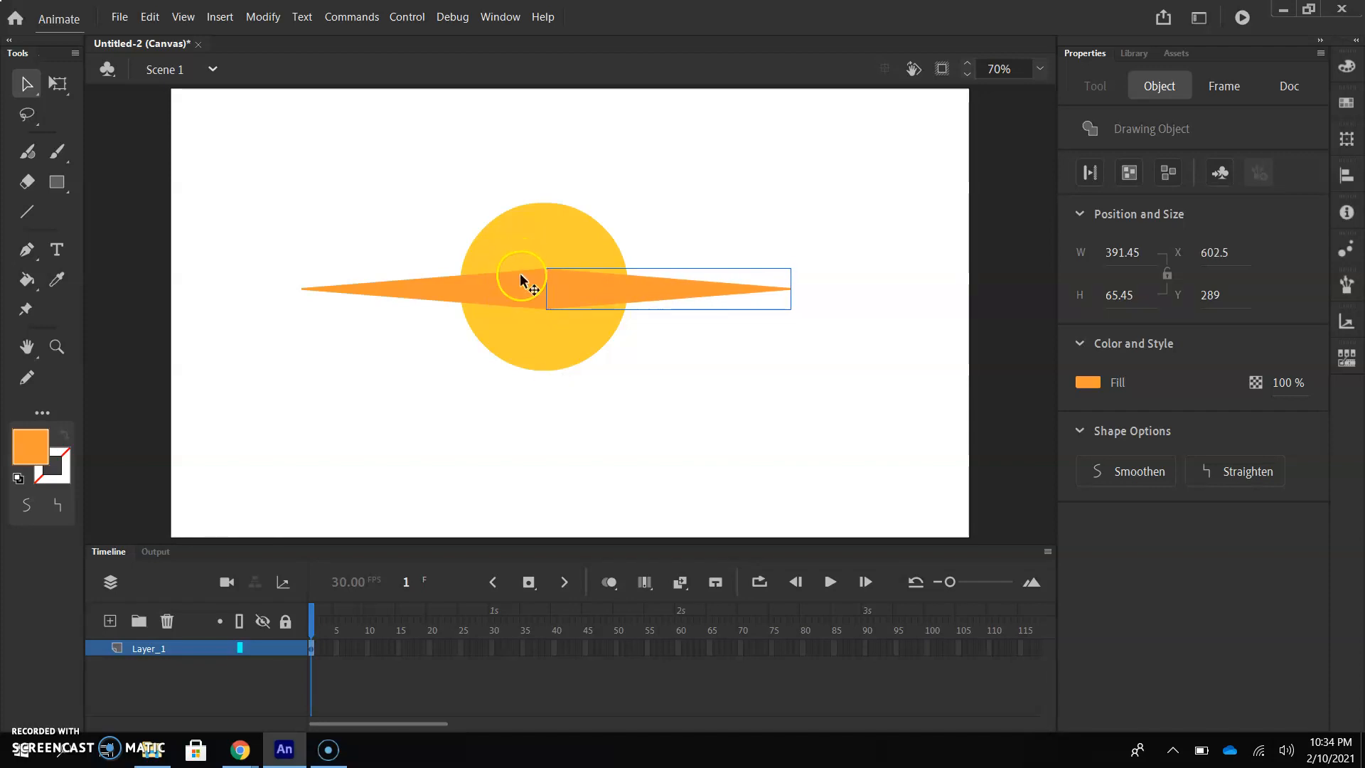
# - Close the gap between the two orange rays by moving the right-hand ray left to X 600.5
pyautogui.keyDown('shift'); pyautogui.click(521, 282); pyautogui.keyUp('shift')
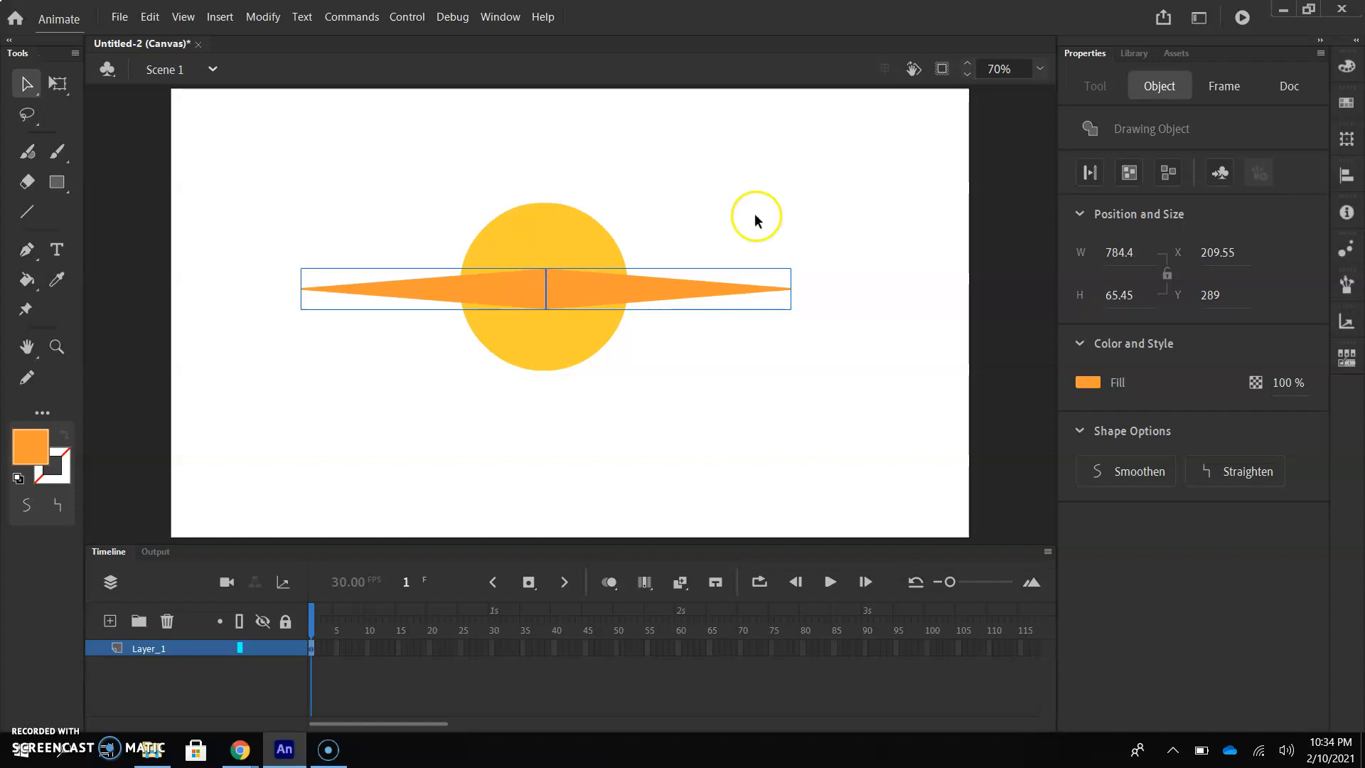
pyautogui.hotkey('ctrl', '=')
pyautogui.hotkey('ctrl', '=')
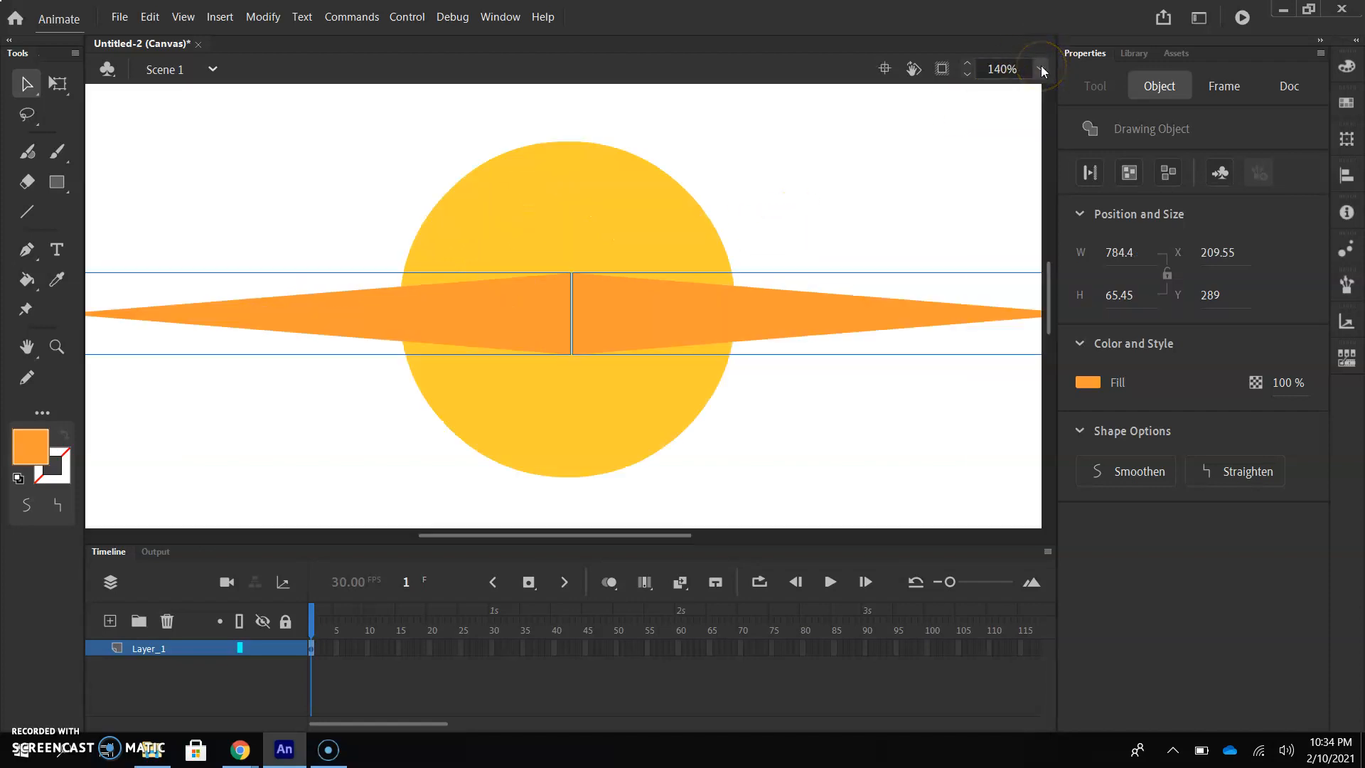
pyautogui.click(943, 119)
pyautogui.click(710, 333)
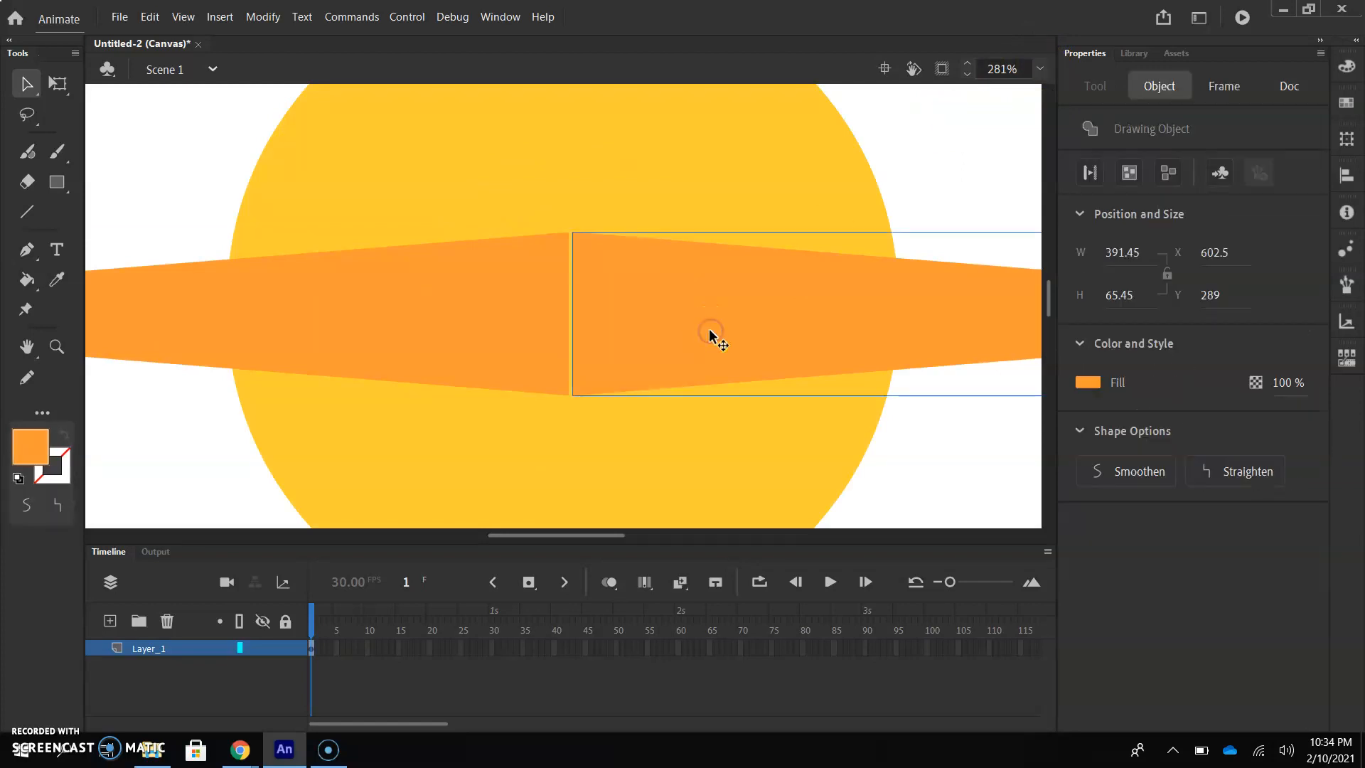
pyautogui.click(543, 326)
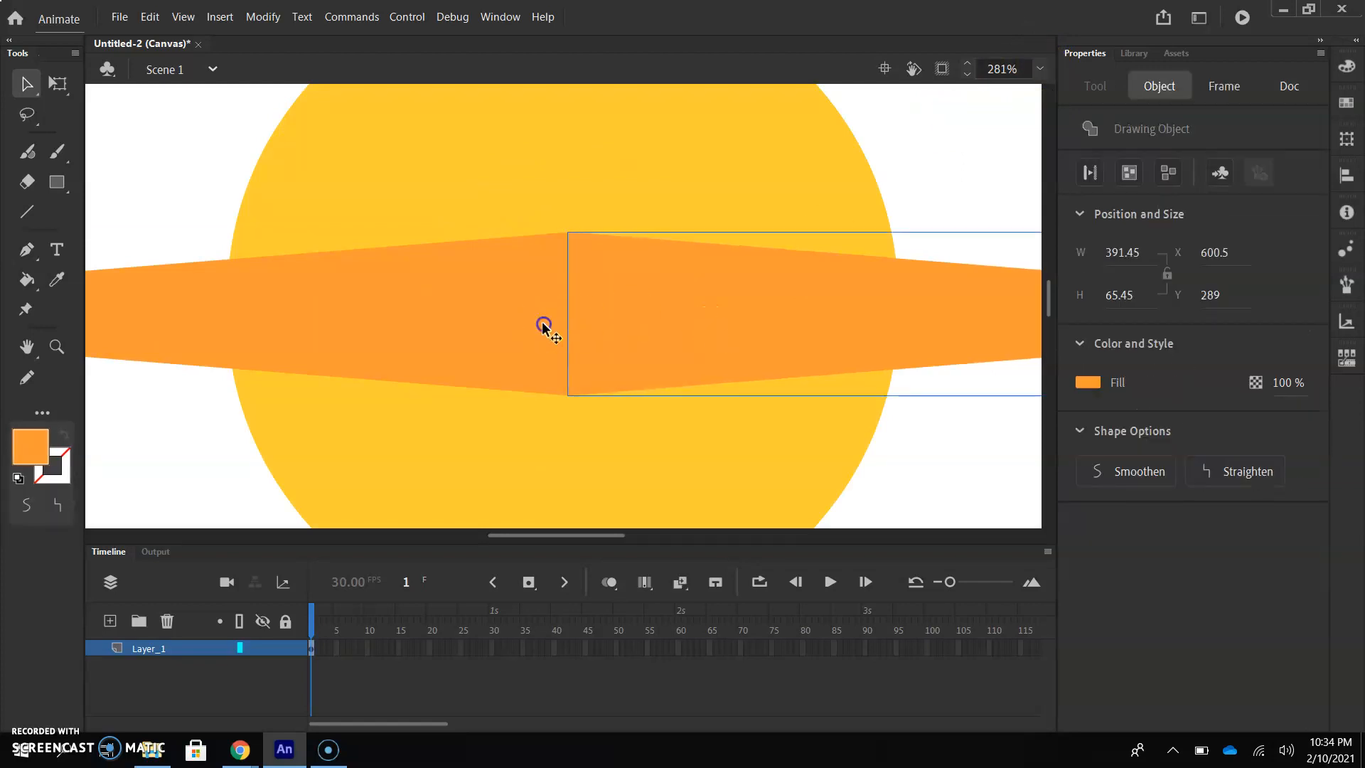
pyautogui.click(968, 142)
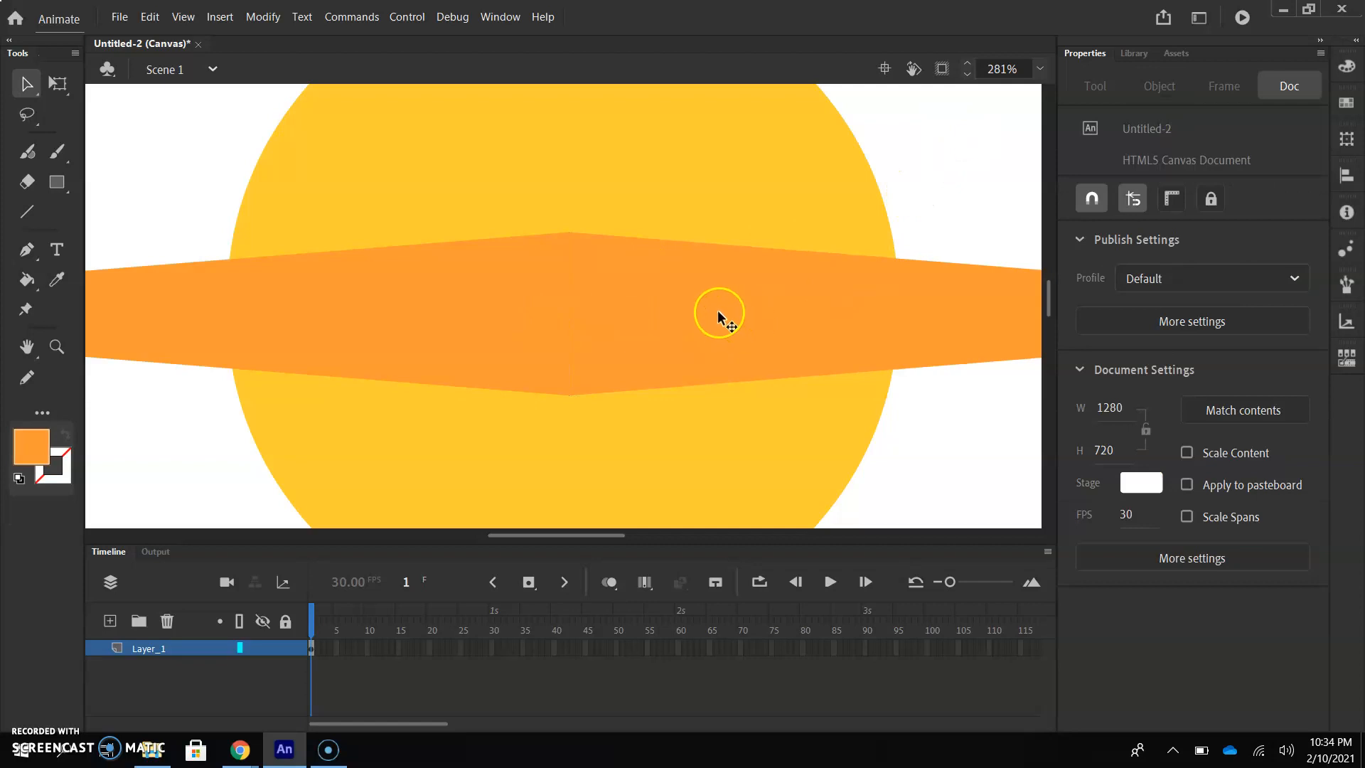
# - Group the left and right orange rays into a single object
pyautogui.click(1046, 70)
pyautogui.click(1043, 89)
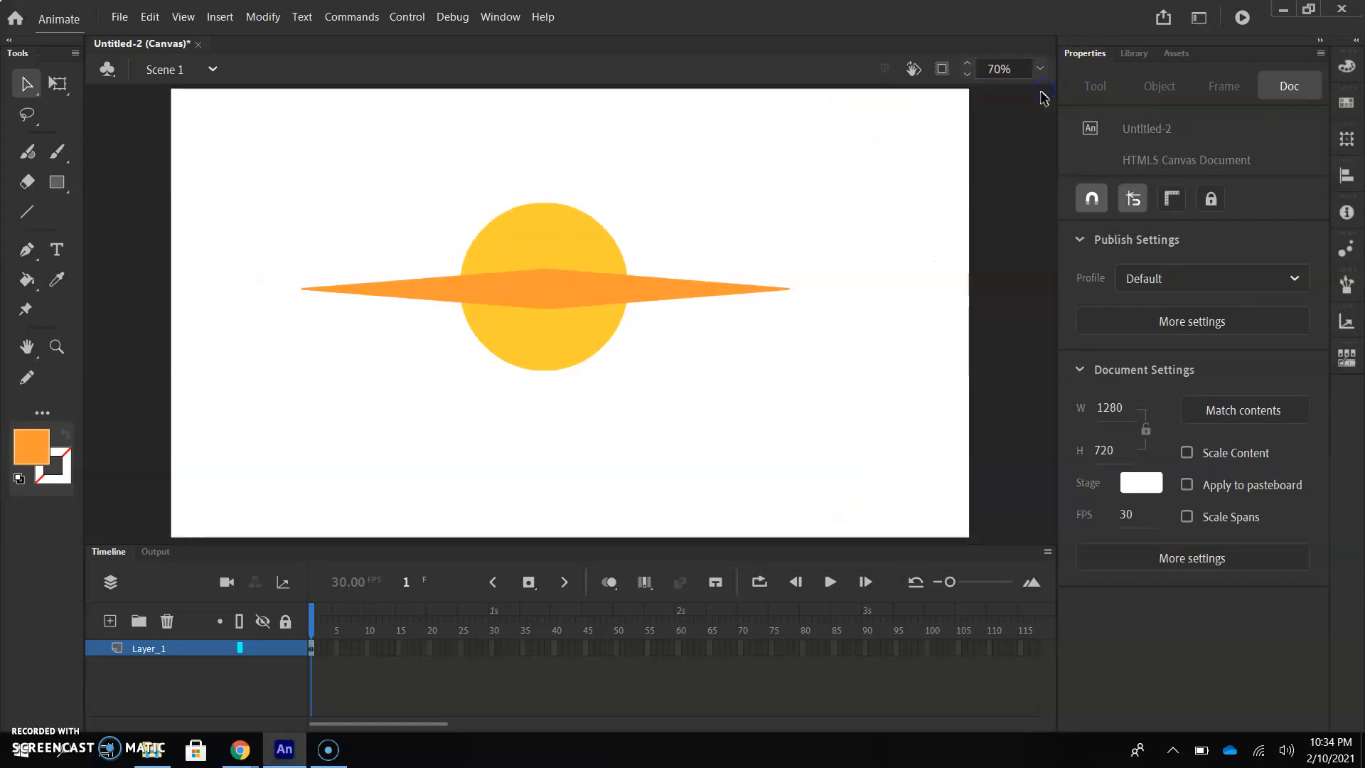
pyautogui.click(686, 286)
pyautogui.click(501, 295)
pyautogui.keyDown('shift'); pyautogui.click(642, 294); pyautogui.keyUp('shift')
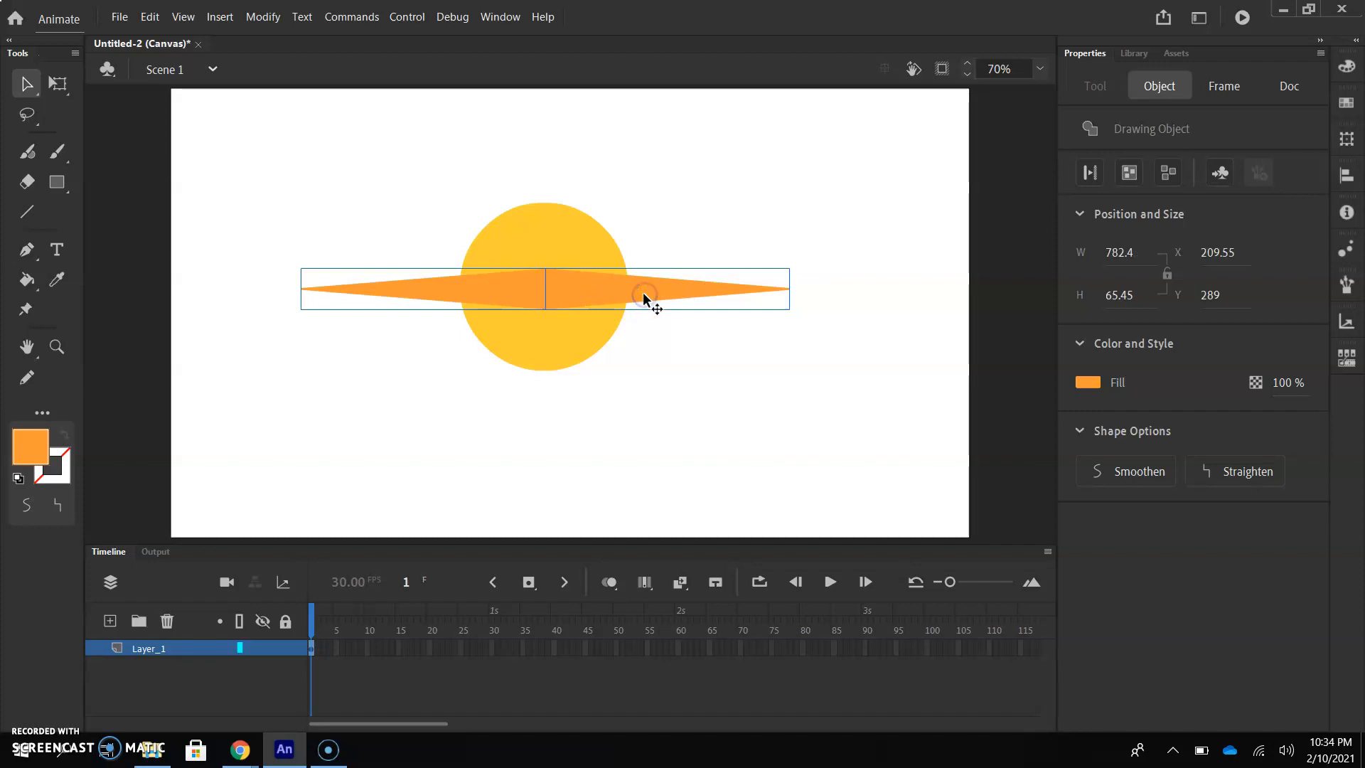
pyautogui.hotkey('ctrl', 'g')
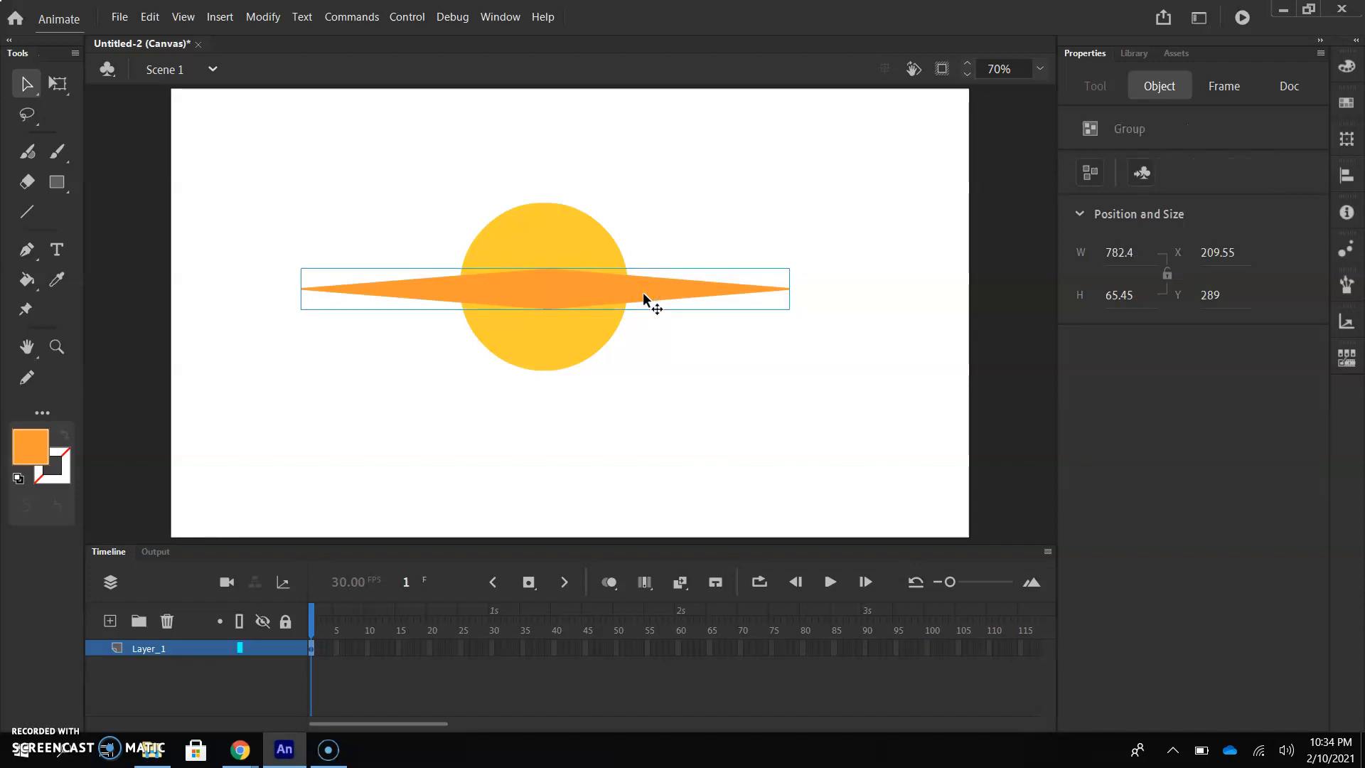
# - Align the ray group and the yellow circle to each other's horizontal and vertical centers
pyautogui.moveTo(529, 174); pyautogui.dragTo(568, 370)
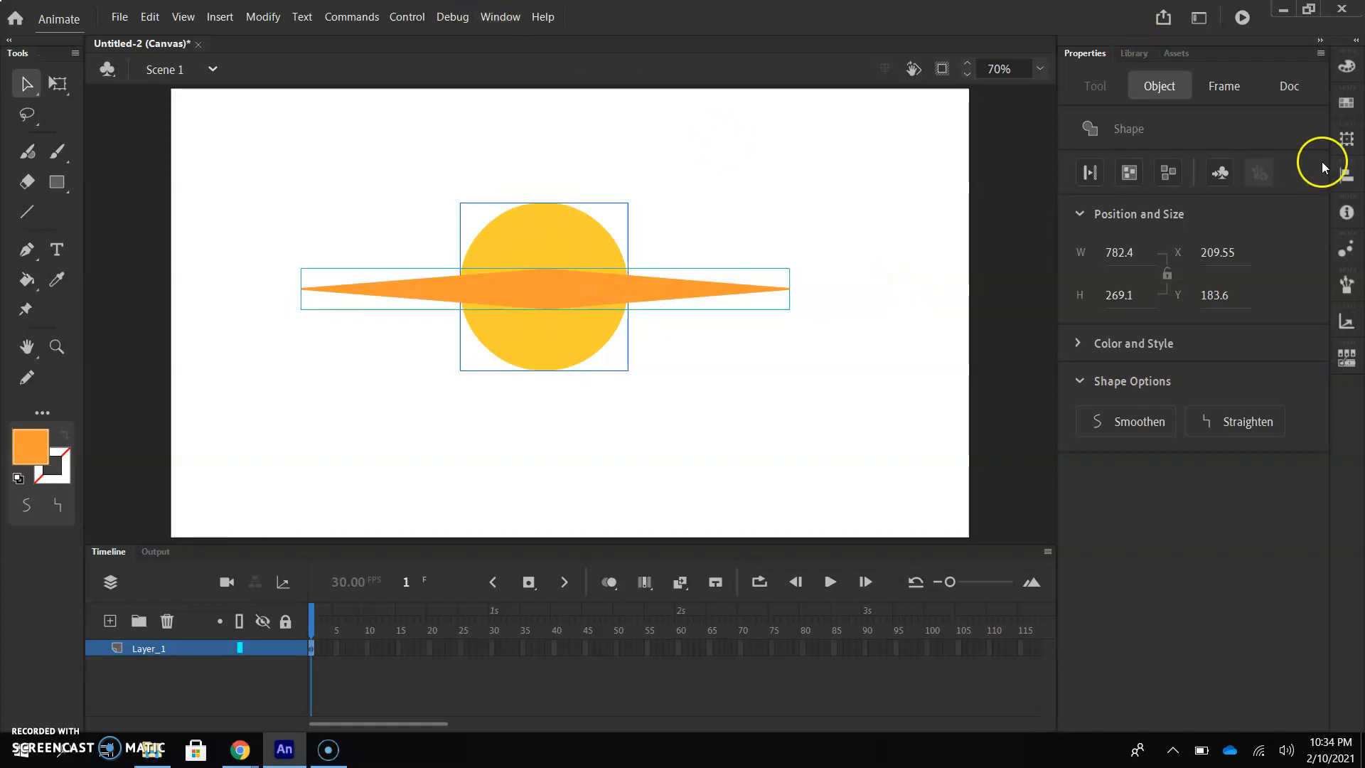
pyautogui.click(1347, 174)
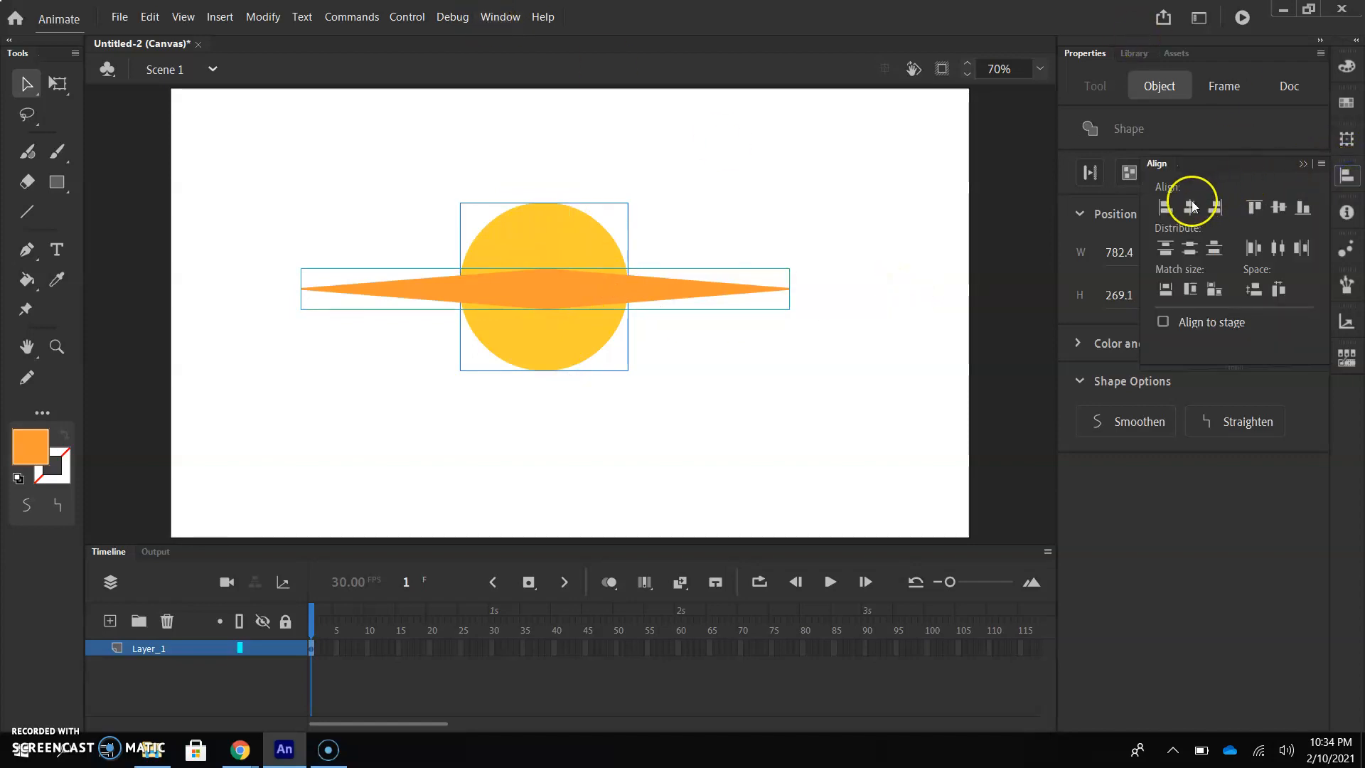
pyautogui.click(1189, 208)
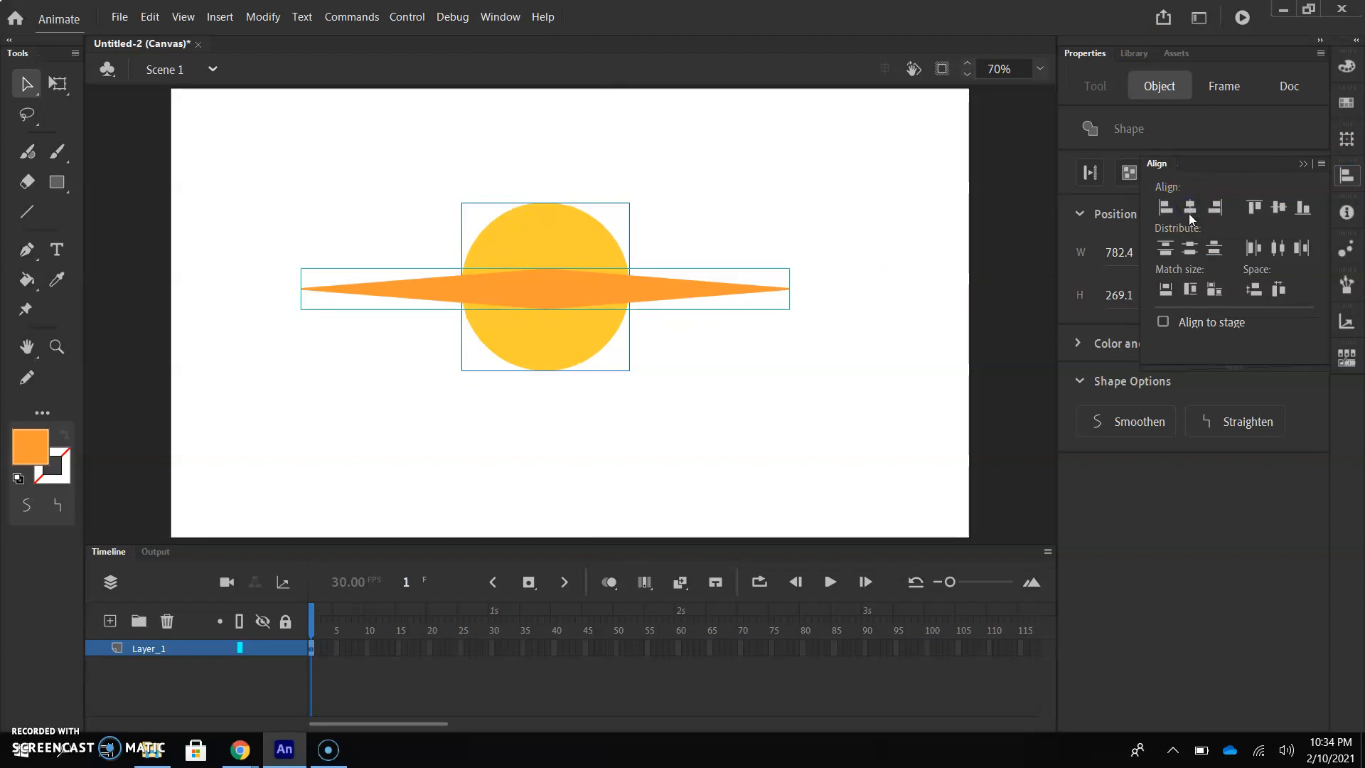
pyautogui.click(1279, 207)
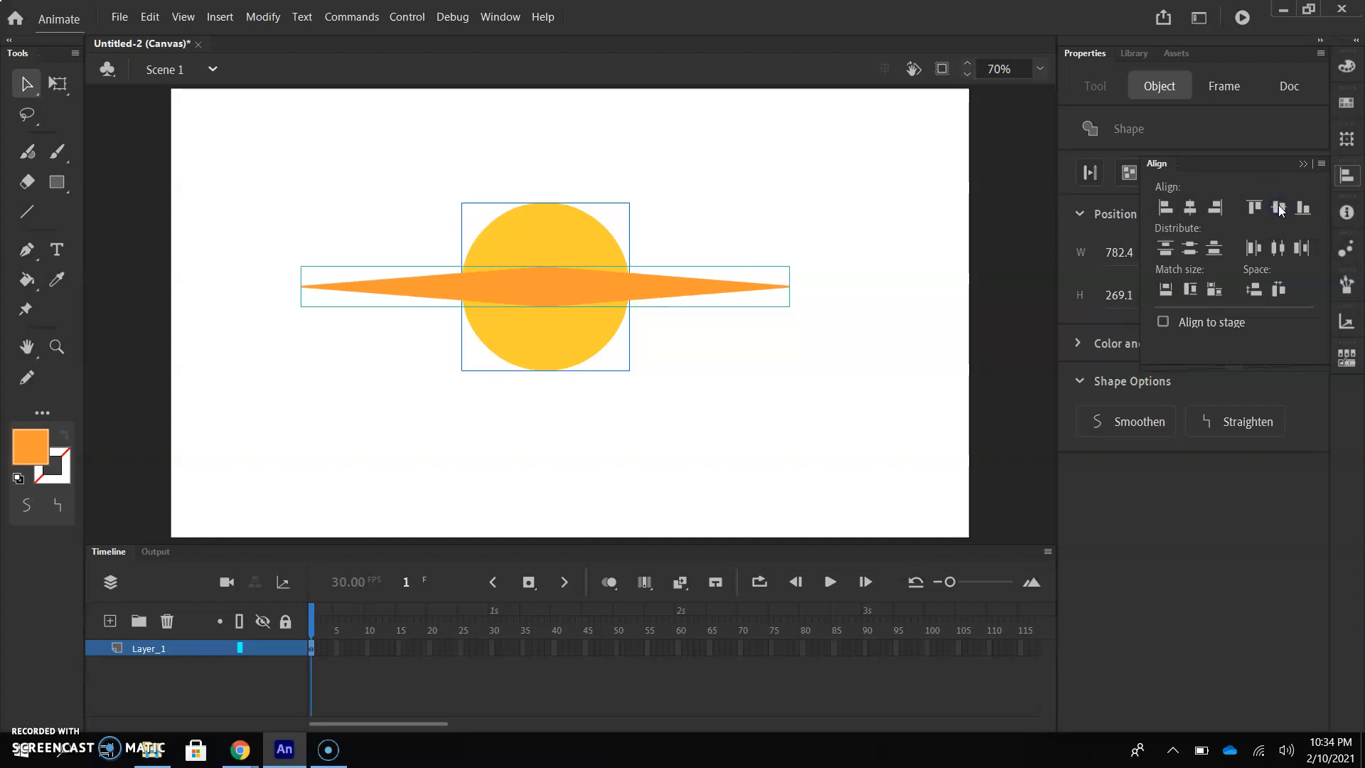
pyautogui.click(799, 198)
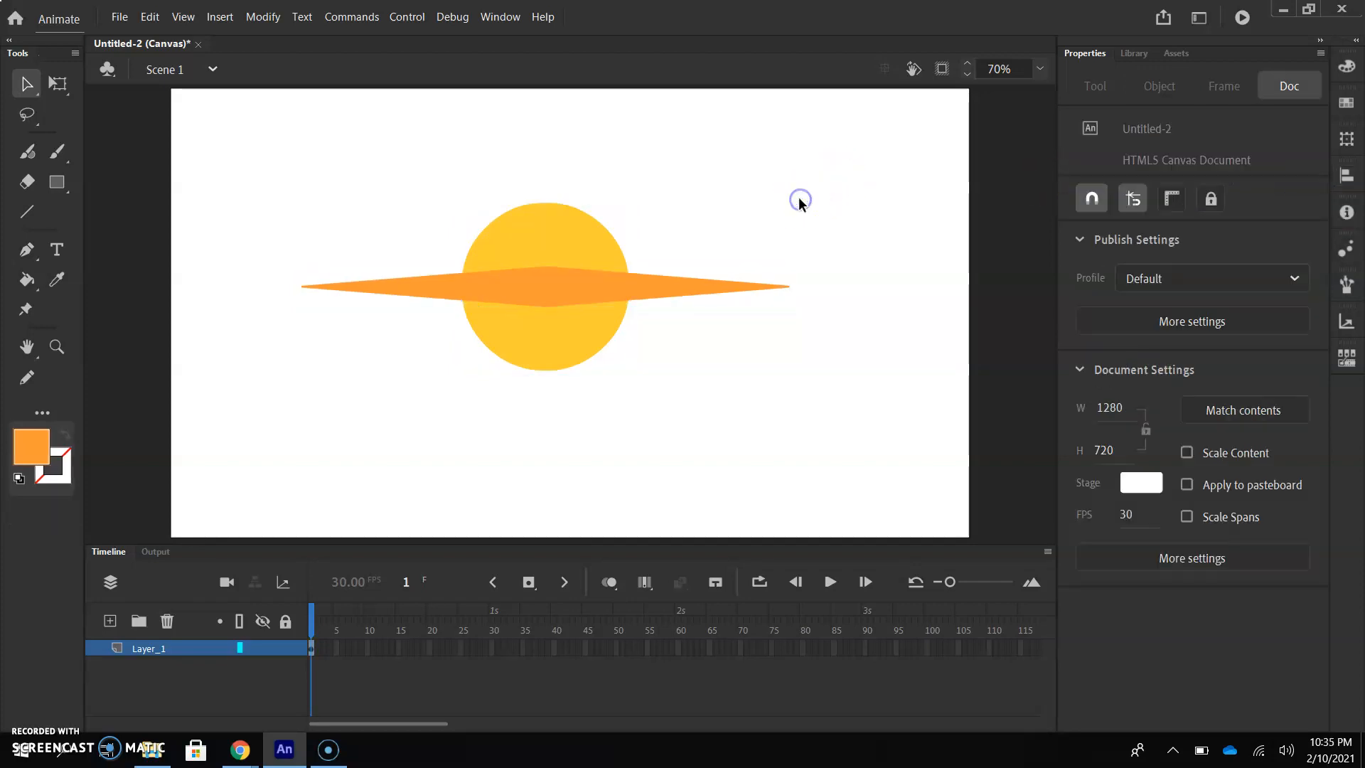
# - Duplicate the horizontal ray group in place and rotate the copy 90 degrees to form a cross
pyautogui.click(687, 293)
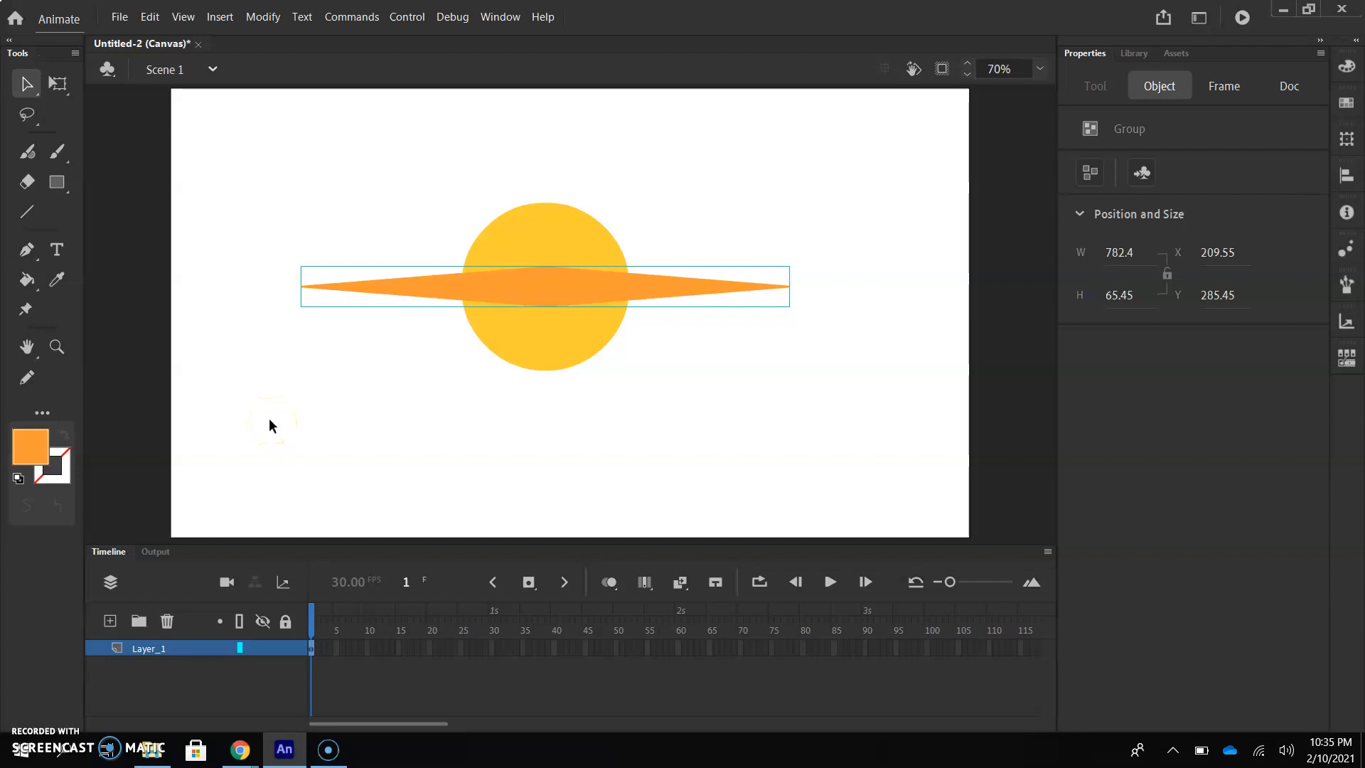
pyautogui.hotkey('ctrl', 'shift', 'v')
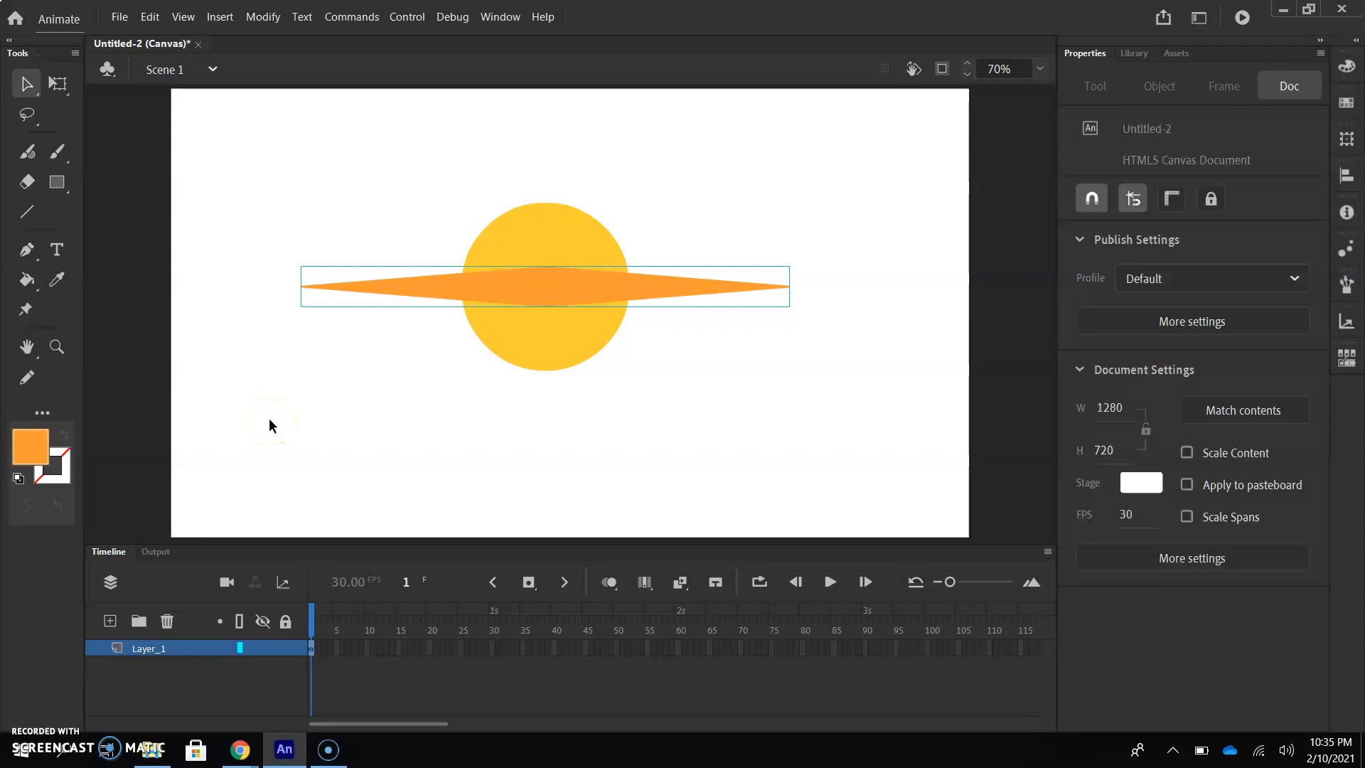
pyautogui.click(58, 83)
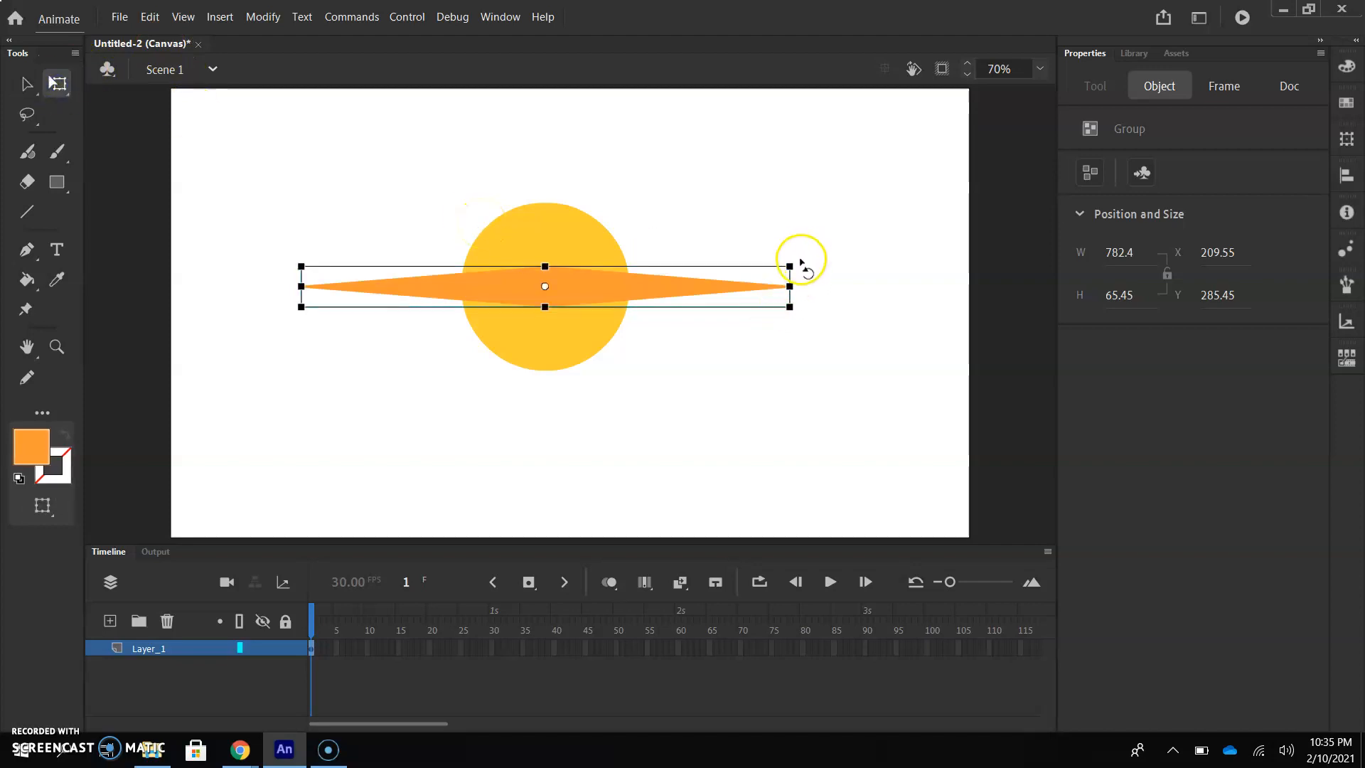
pyautogui.moveTo(801, 263); pyautogui.dragTo(612, 463)
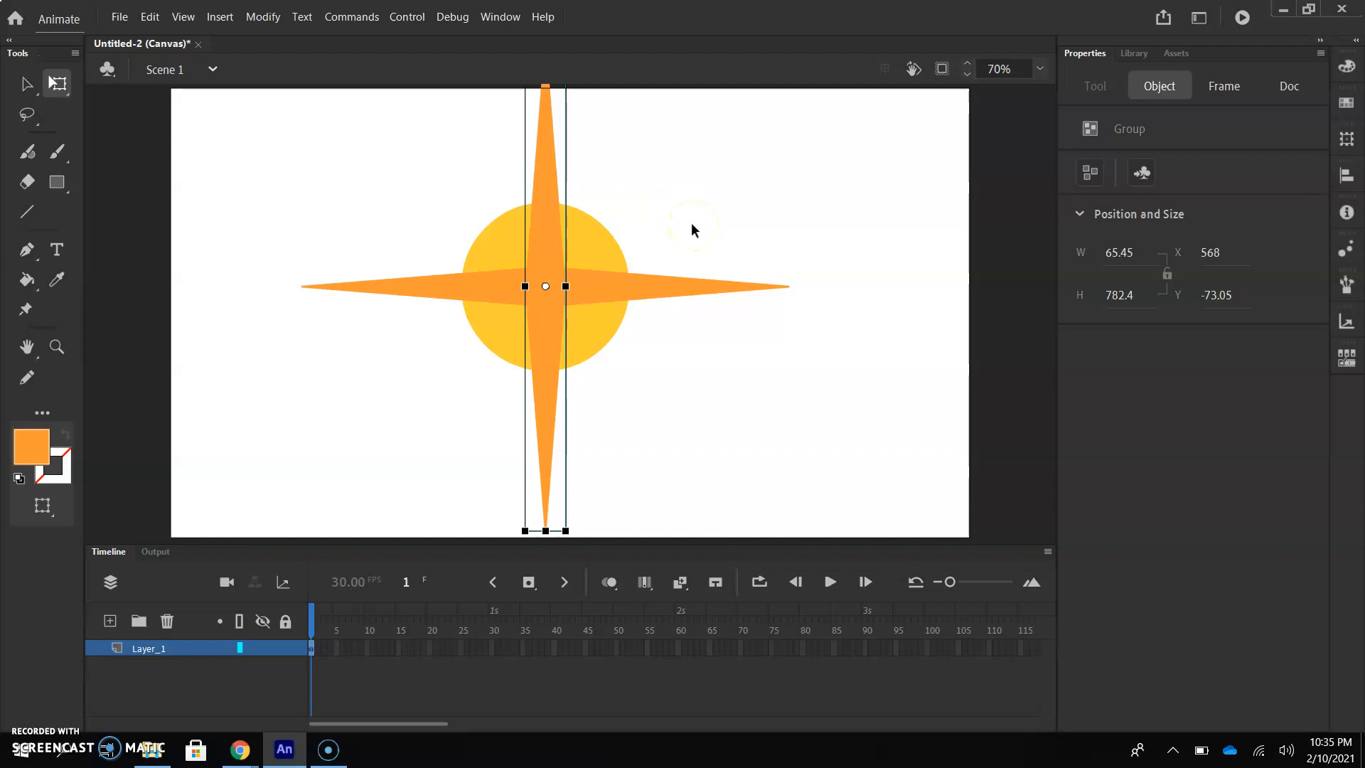
# - Duplicate both crossed ray groups in place and rotate the copies together clockwise by about 20 degrees around the circle's center
pyautogui.keyDown('shift'); pyautogui.click(688, 286); pyautogui.keyUp('shift')
pyautogui.click(645, 283)
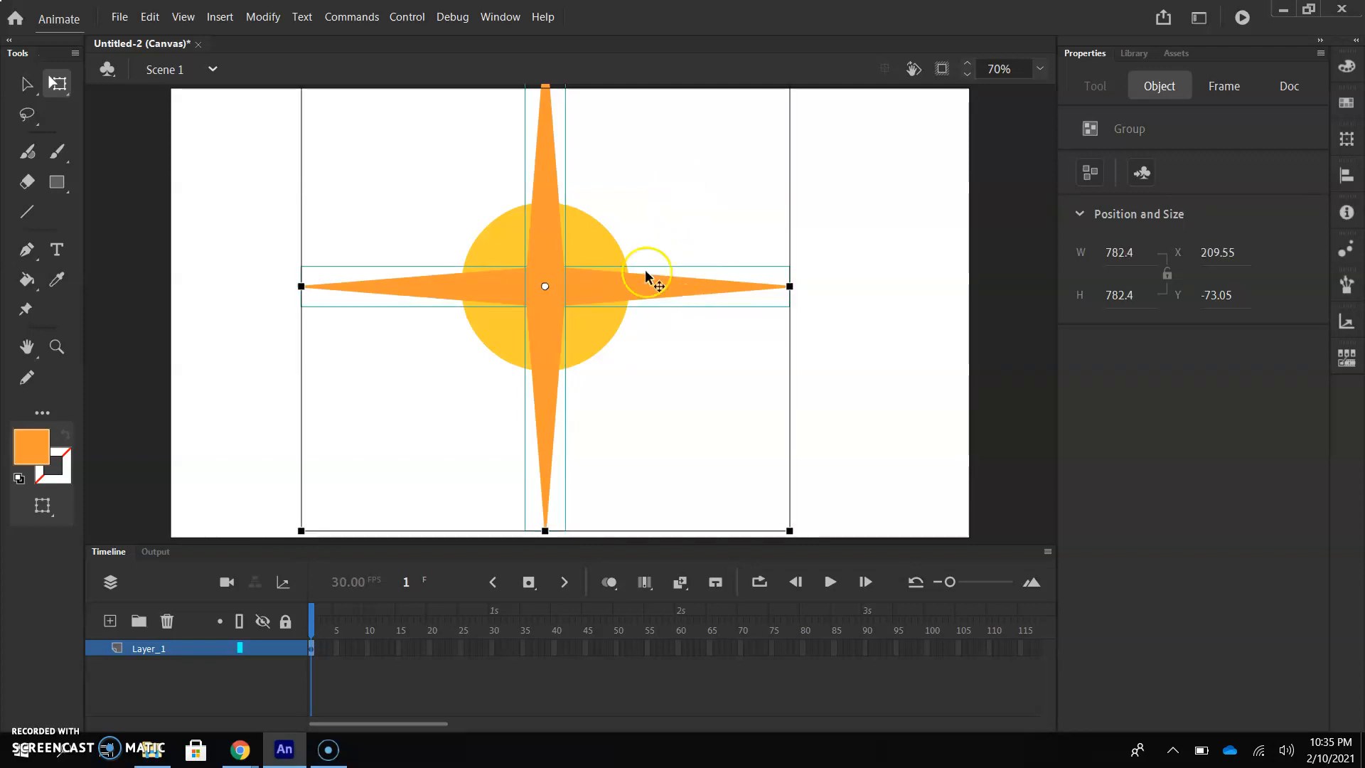
pyautogui.click(640, 292)
pyautogui.click(780, 286)
pyautogui.hotkey('ctrl', '-')
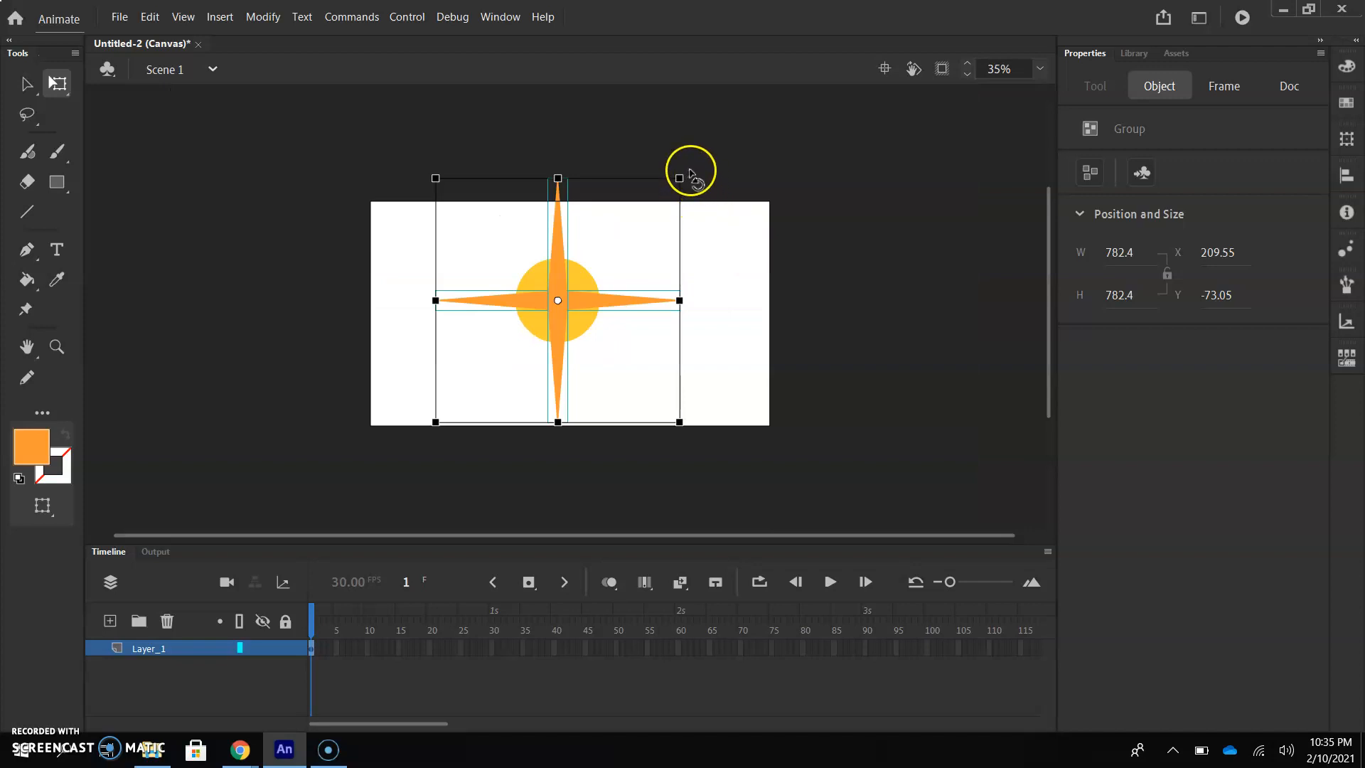
pyautogui.click(722, 193)
pyautogui.moveTo(721, 194); pyautogui.dragTo(751, 228)
pyautogui.hotkey('ctrl', 'z')
pyautogui.moveTo(695, 173); pyautogui.dragTo(746, 217)
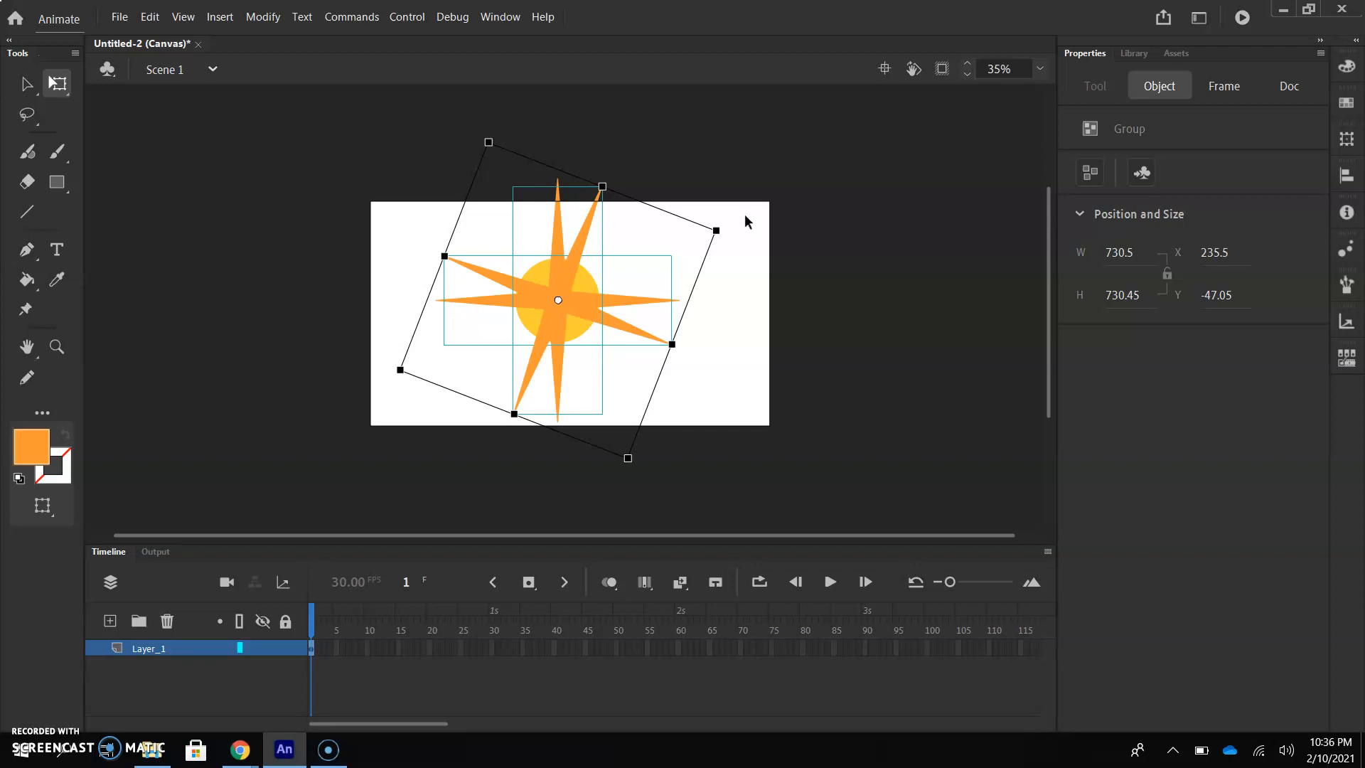
# - Duplicate the tilted pair of ray groups in place and rotate the copies further clockwise to fill the remaining gaps between rays
pyautogui.hotkey('ctrl', 'z')
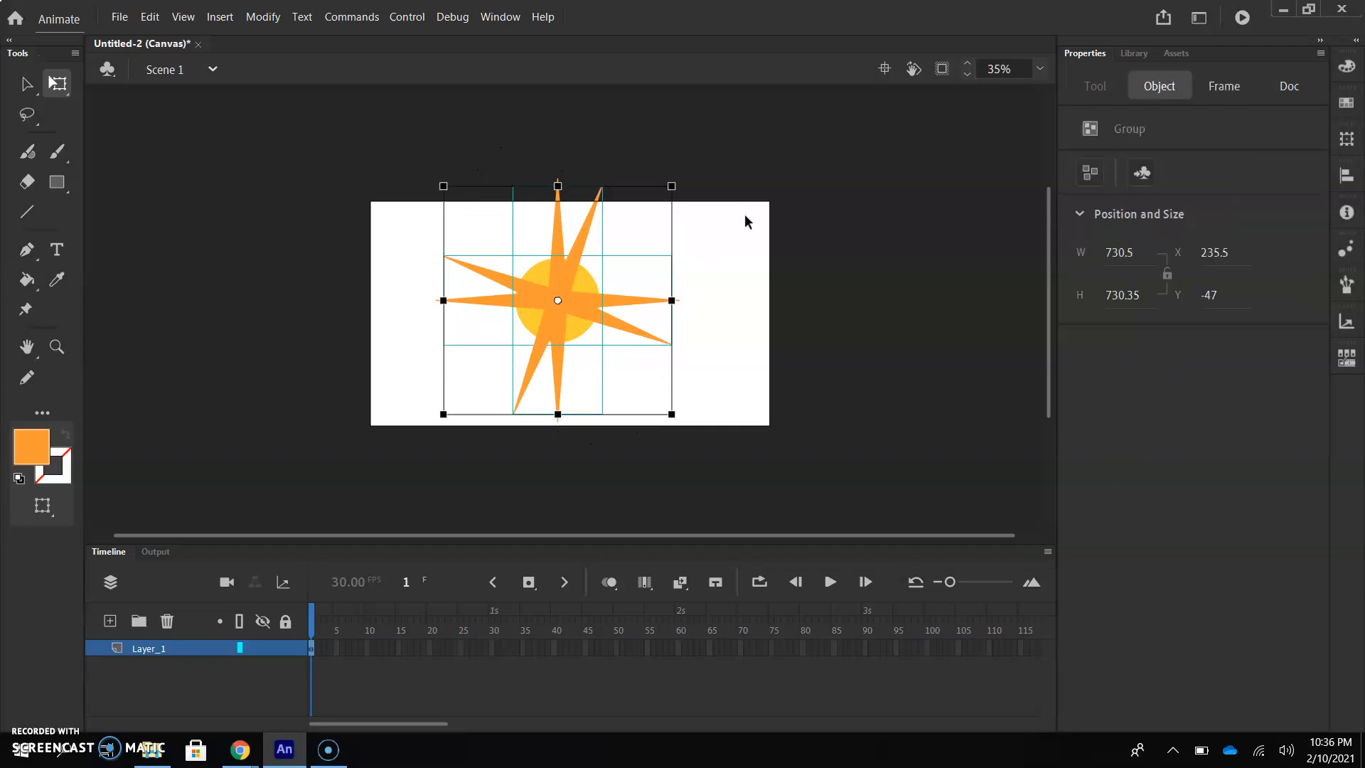
pyautogui.click(689, 181)
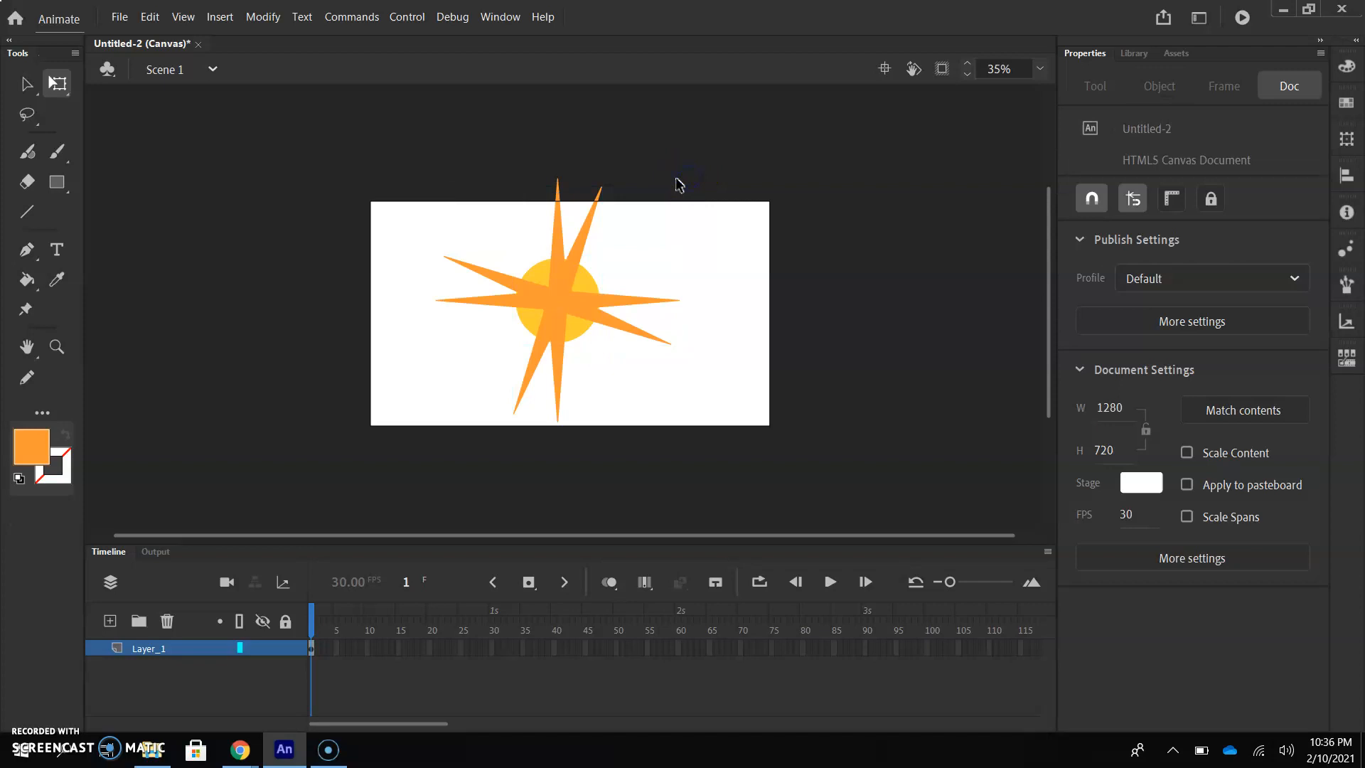
pyautogui.click(576, 237)
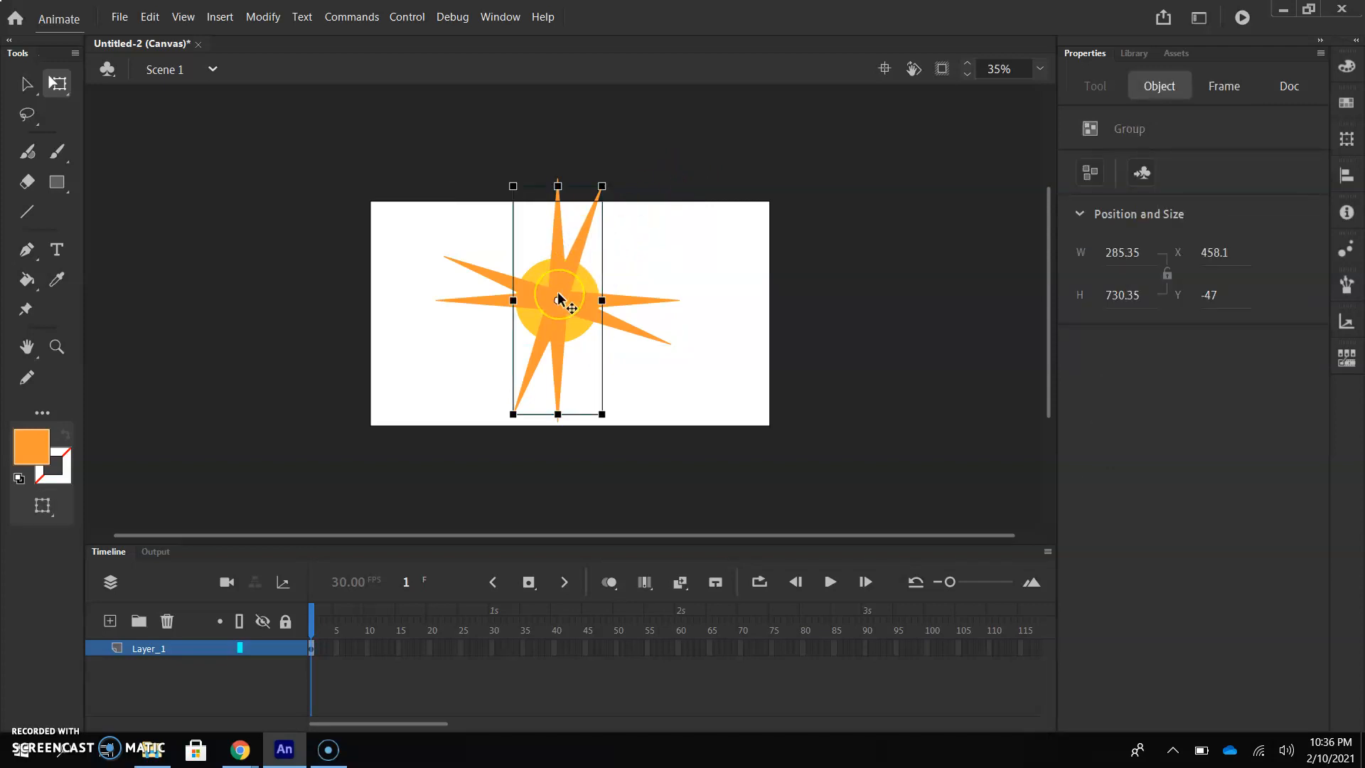
pyautogui.click(631, 189)
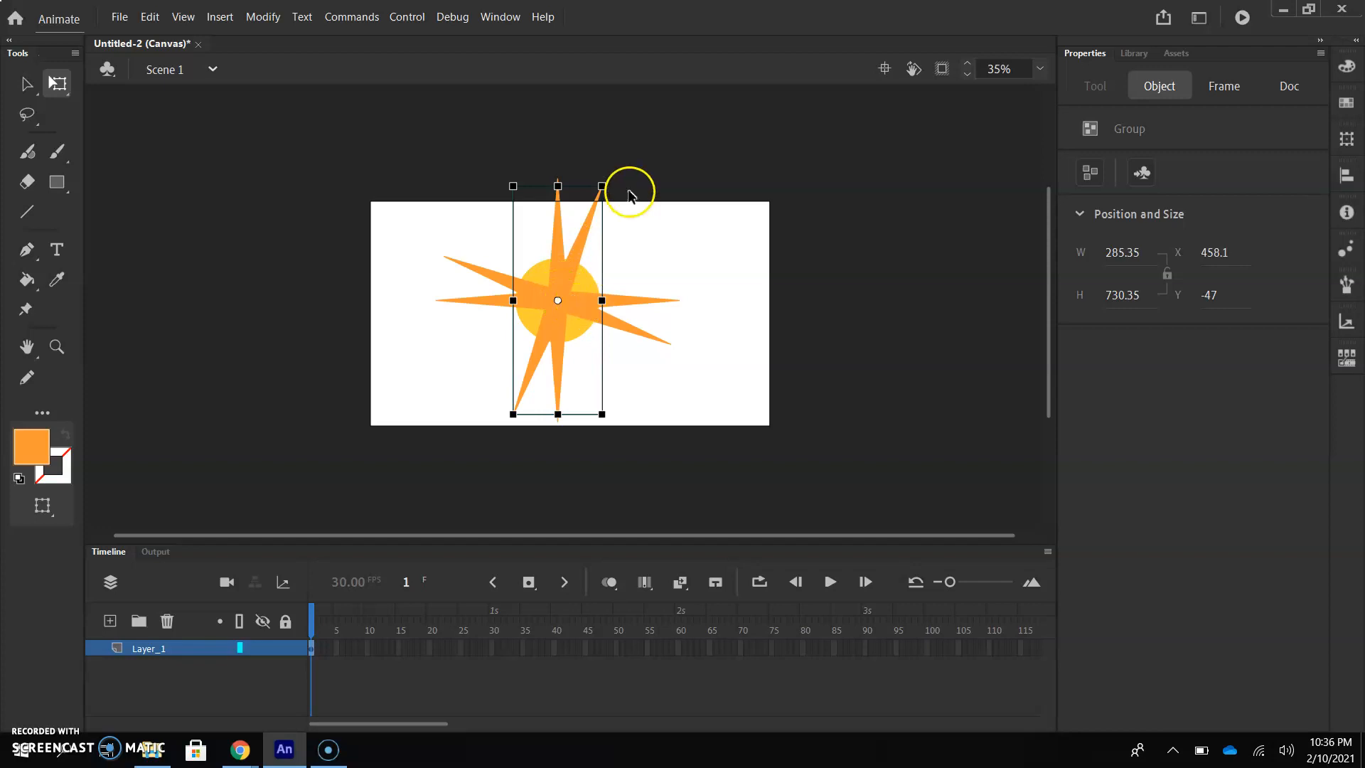
pyautogui.click(594, 207)
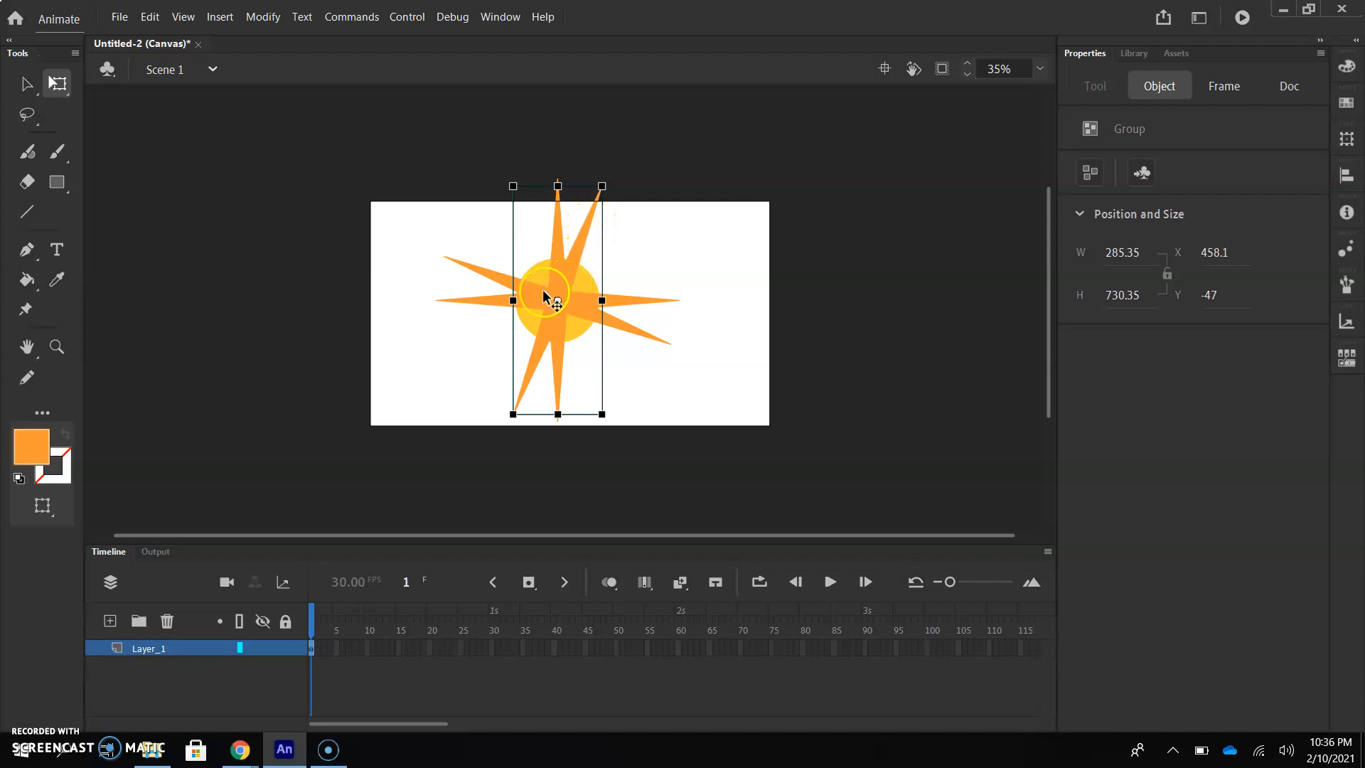
pyautogui.click(642, 339)
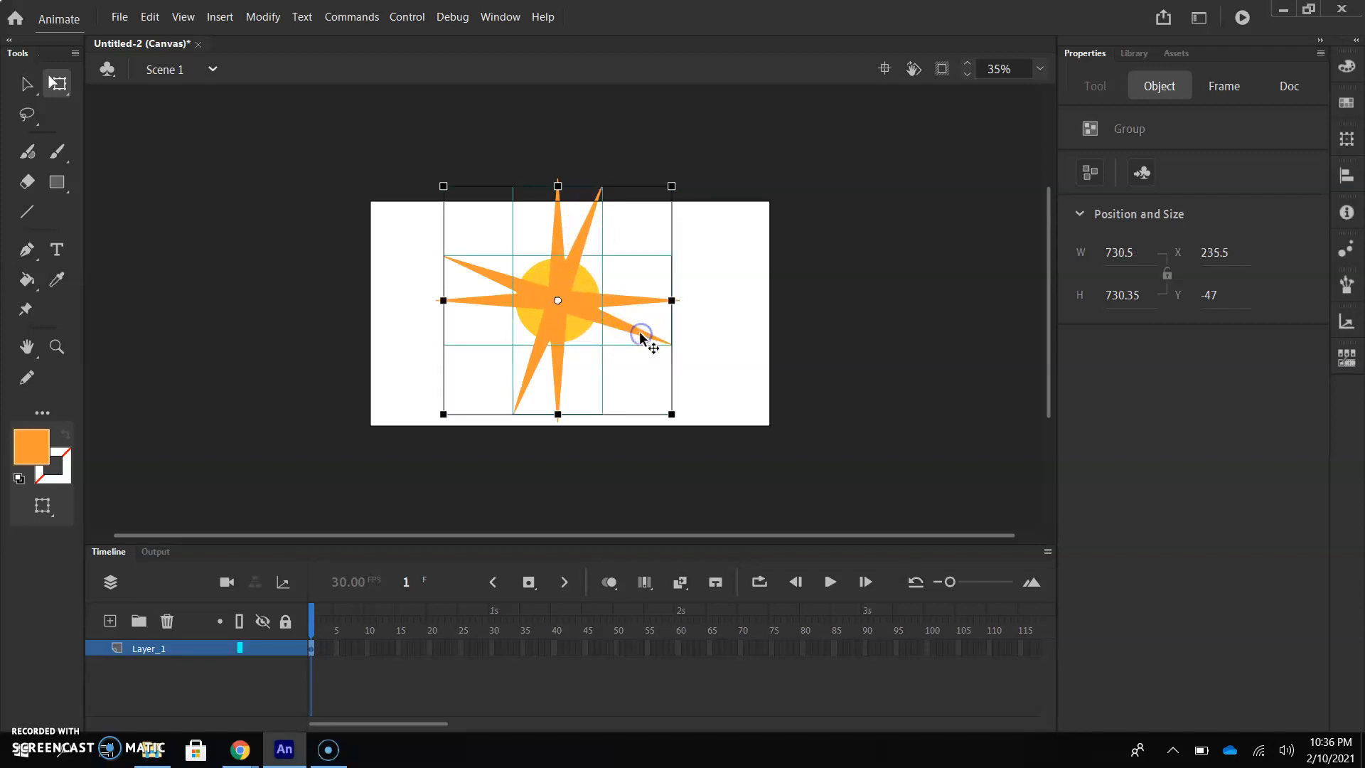
pyautogui.moveTo(686, 185); pyautogui.dragTo(735, 259)
pyautogui.click(686, 177)
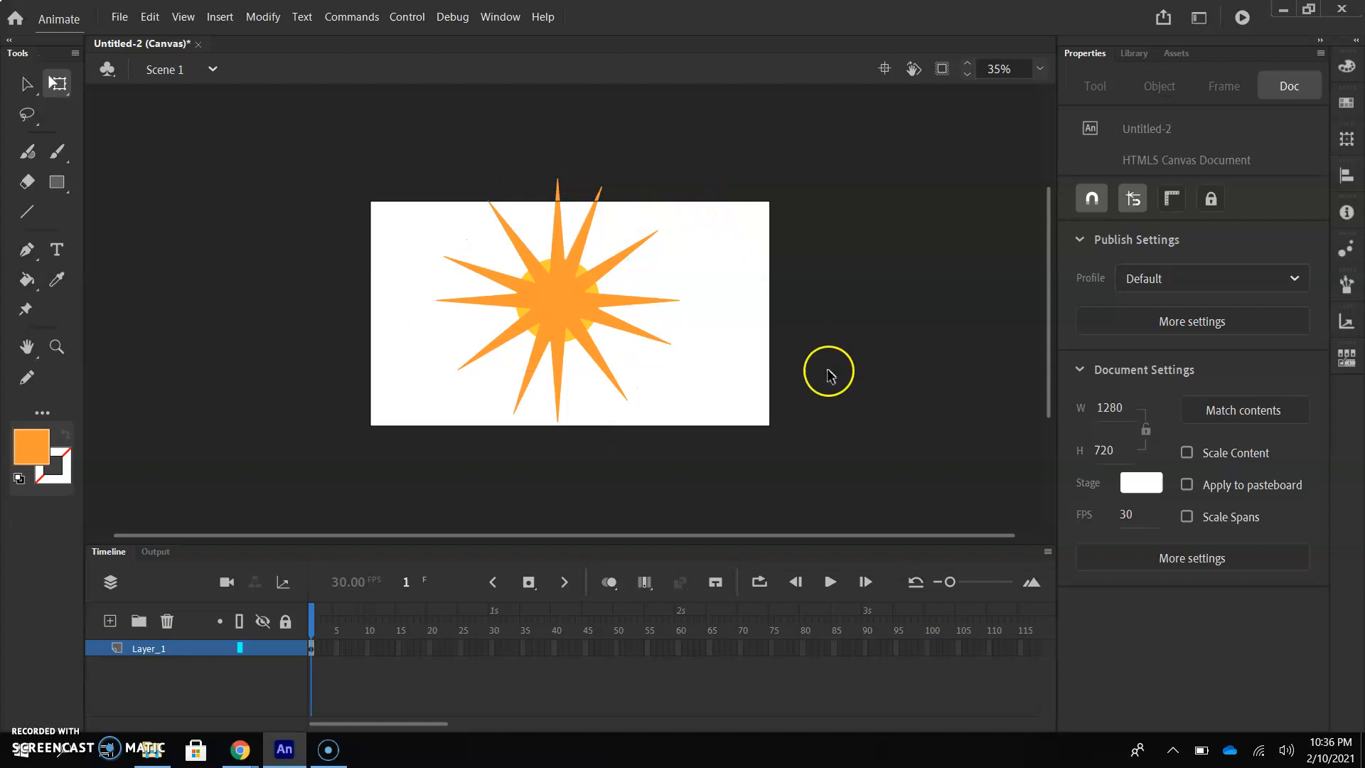
# - Fill the central circle with orange #FF9933 to match the rays
pyautogui.click(569, 337)
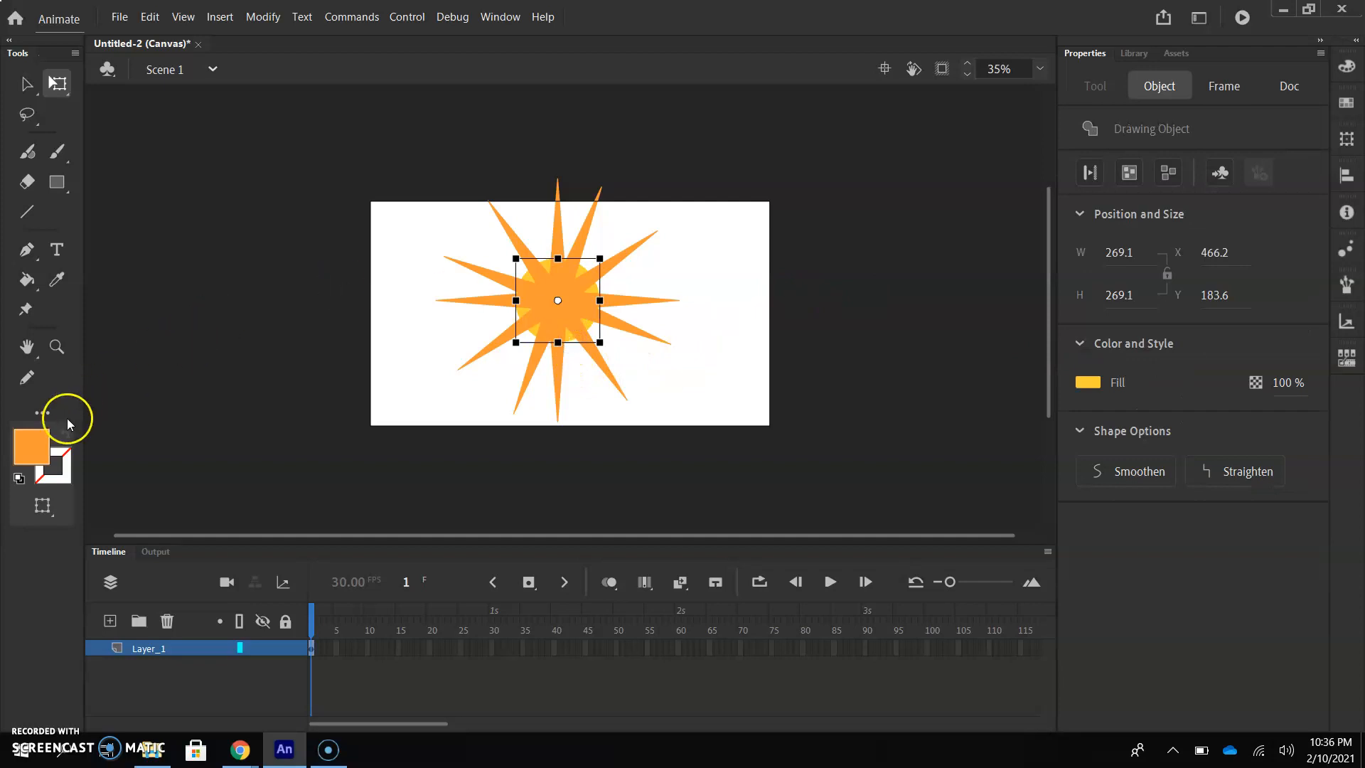
pyautogui.click(57, 470)
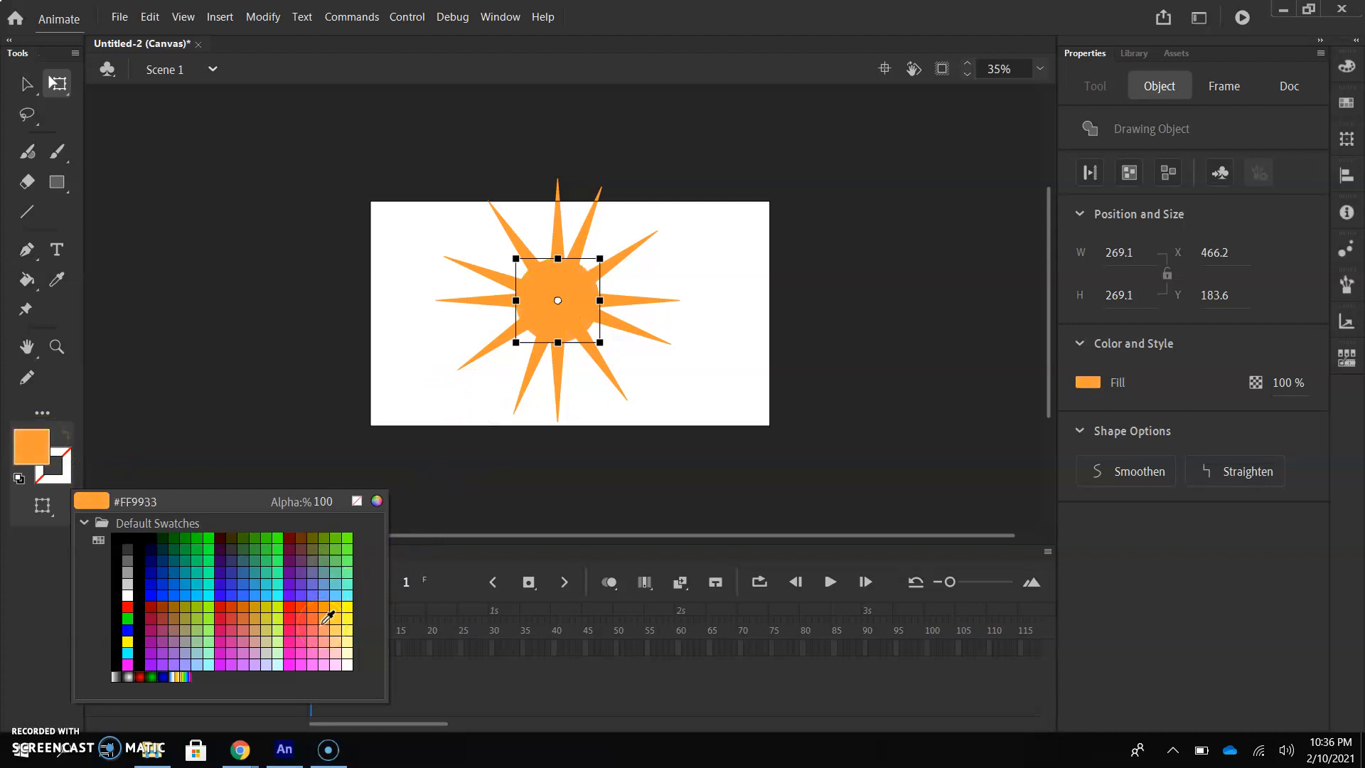
pyautogui.click(322, 627)
# - Select the two crossed ray groups that are unevenly spaced and rotate them slightly clockwise to even out the gaps between rays
pyautogui.click(27, 84)
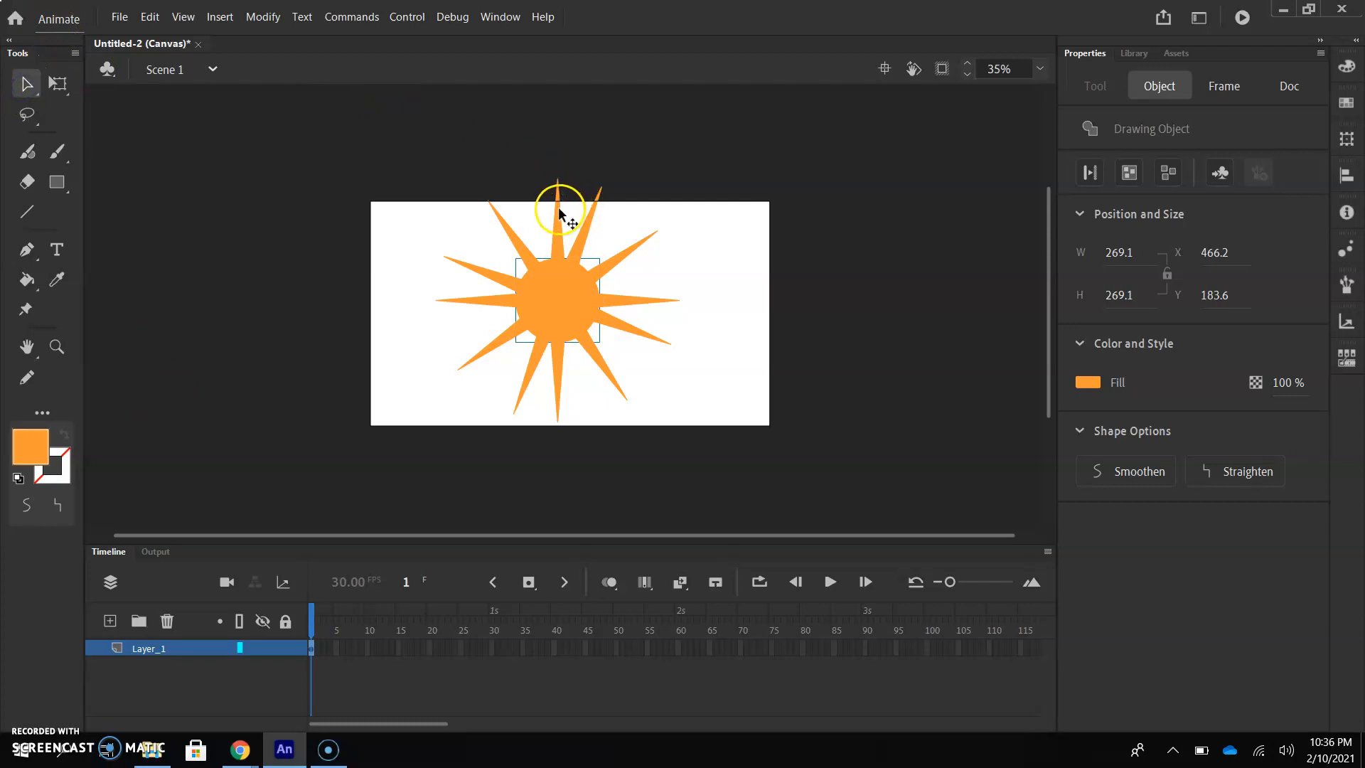
pyautogui.click(586, 215)
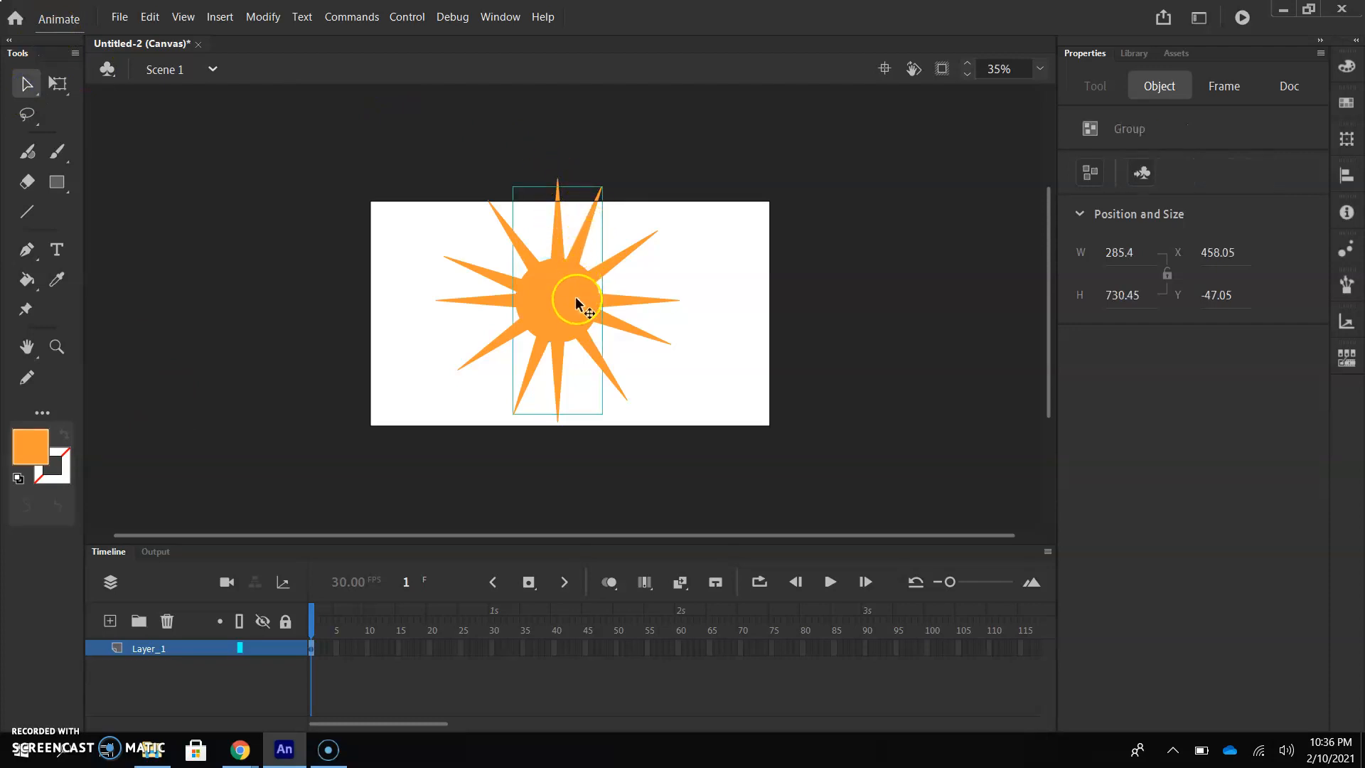
pyautogui.keyDown('shift'); pyautogui.click(631, 332); pyautogui.keyUp('shift')
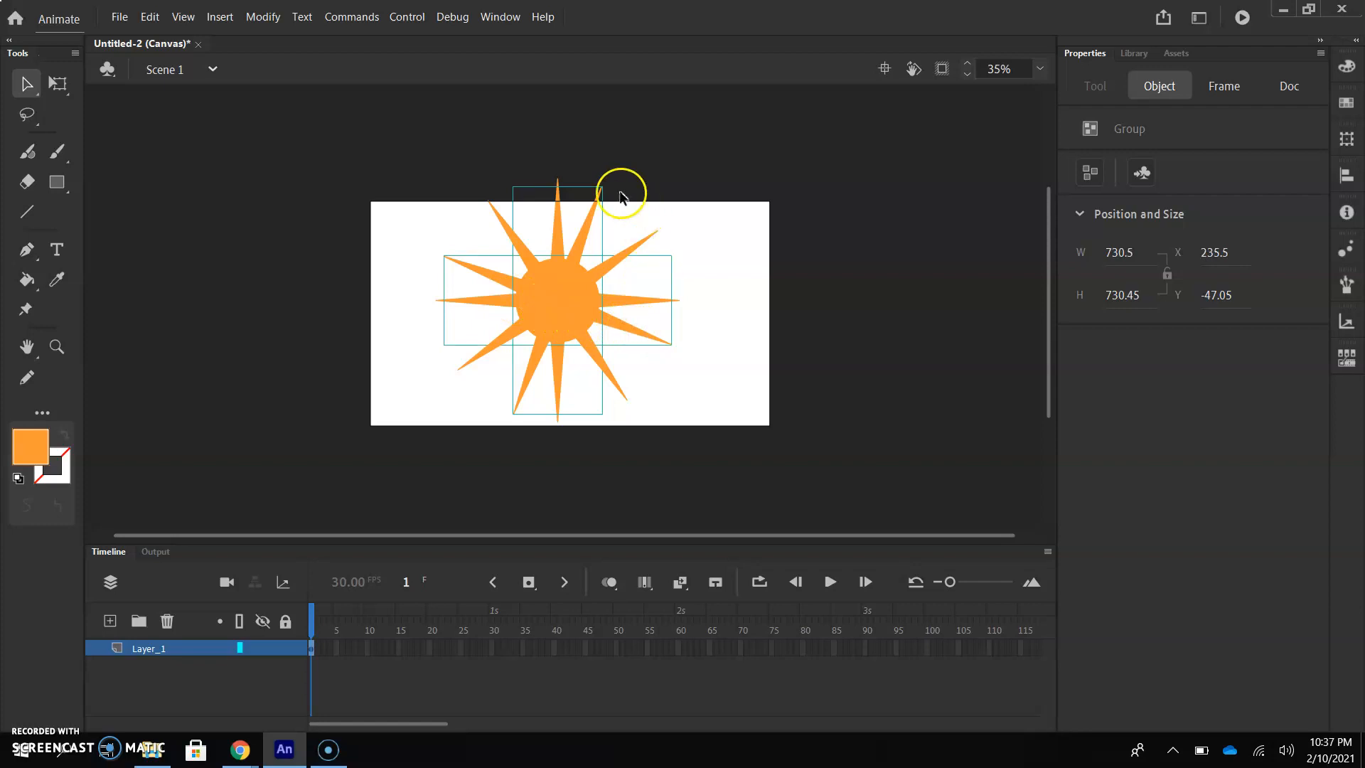
pyautogui.click(57, 83)
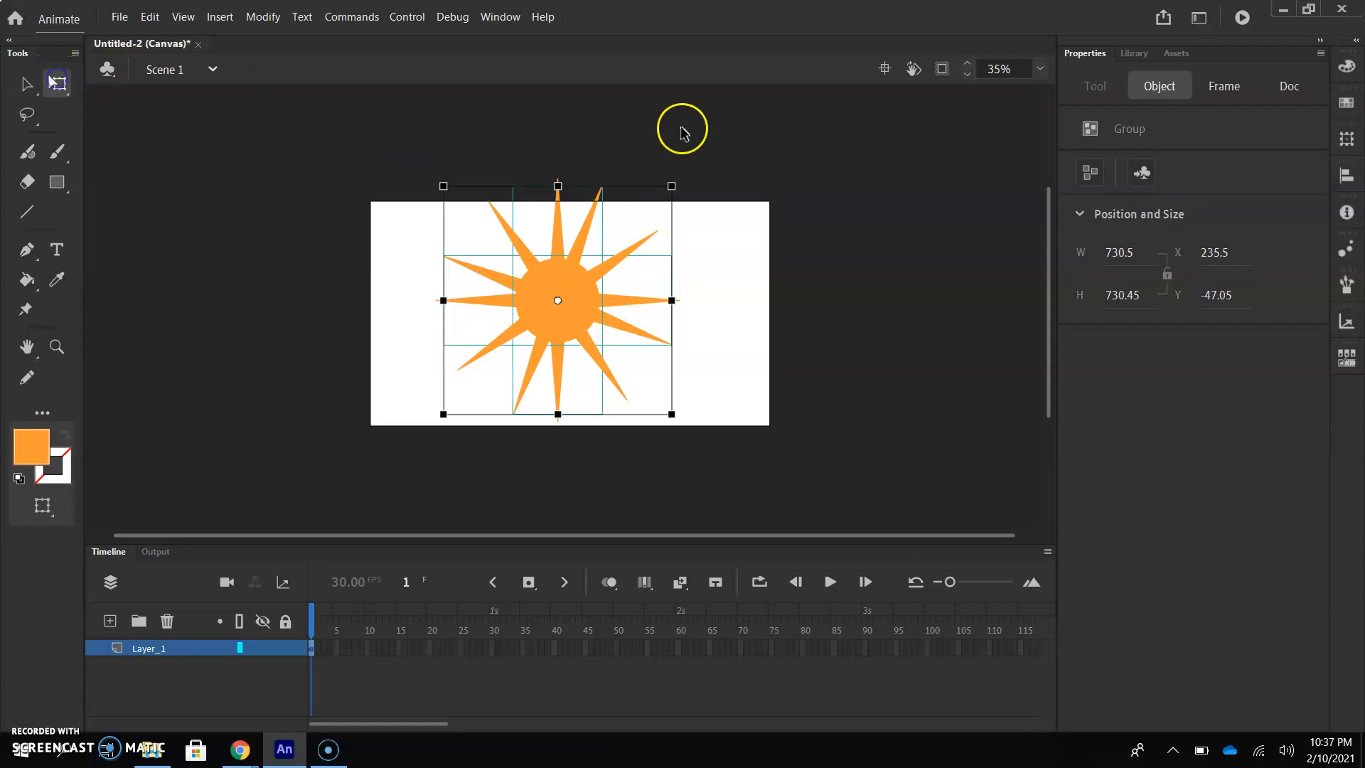
pyautogui.moveTo(690, 186); pyautogui.dragTo(710, 204)
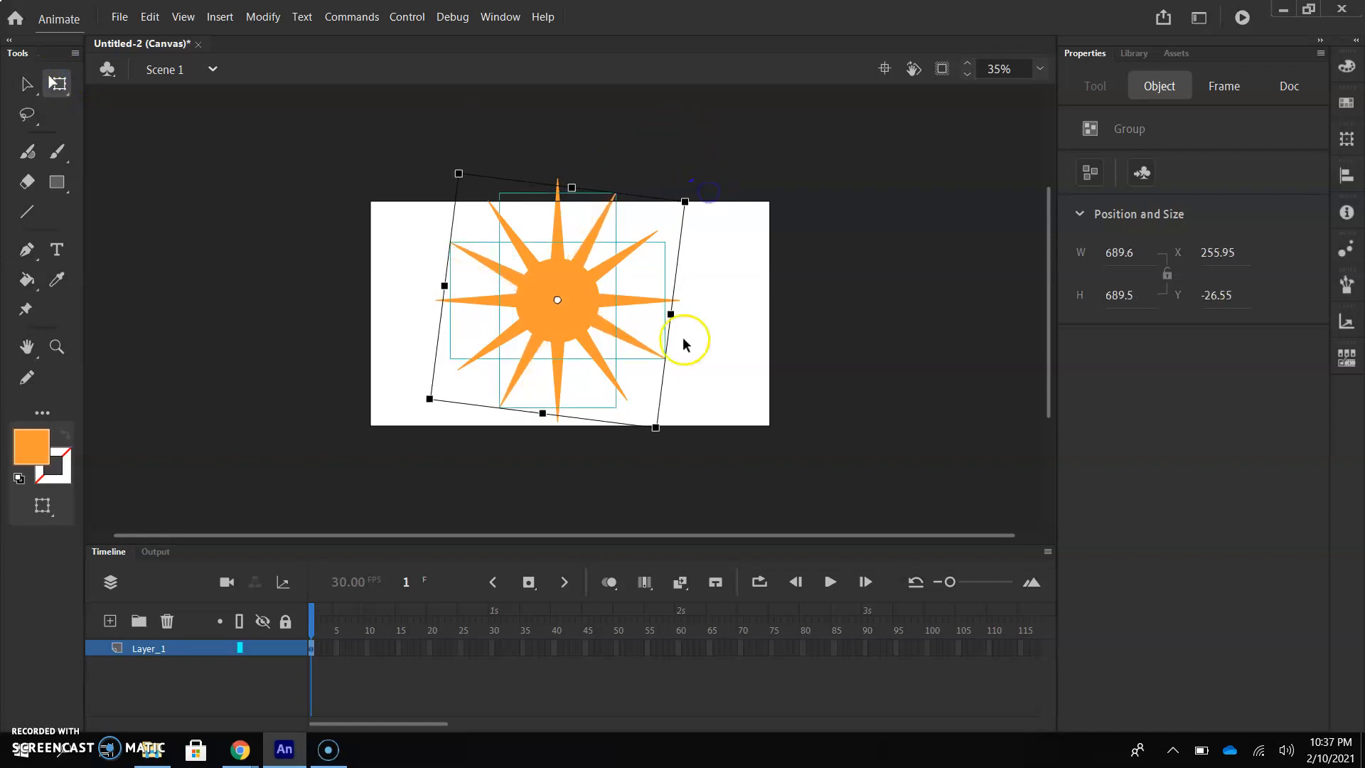
pyautogui.click(740, 413)
# - Select all parts of the sun, scale them down proportionally to about 354 px wide and move them to the lower-left area of the stage
pyautogui.moveTo(762, 425); pyautogui.dragTo(406, 177)
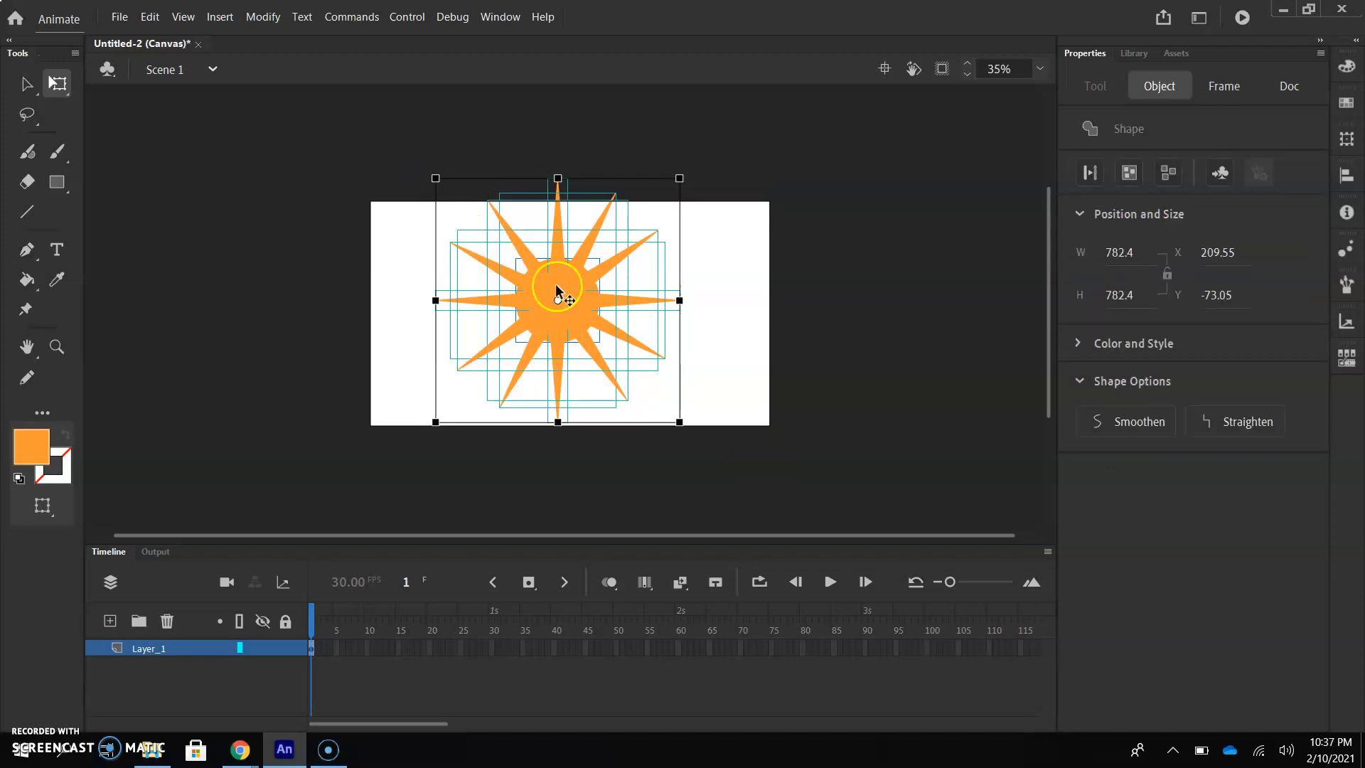
pyautogui.moveTo(678, 178); pyautogui.dragTo(612, 231)
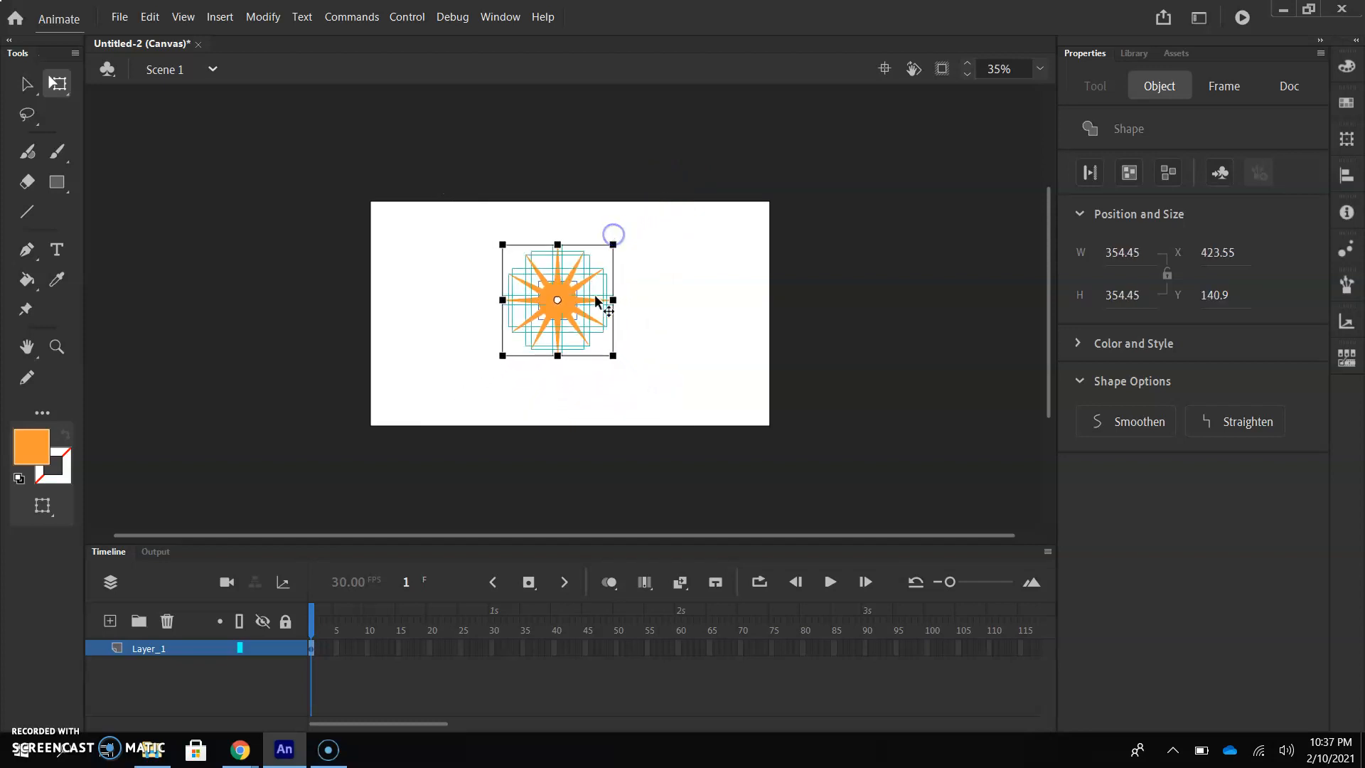
pyautogui.click(1038, 69)
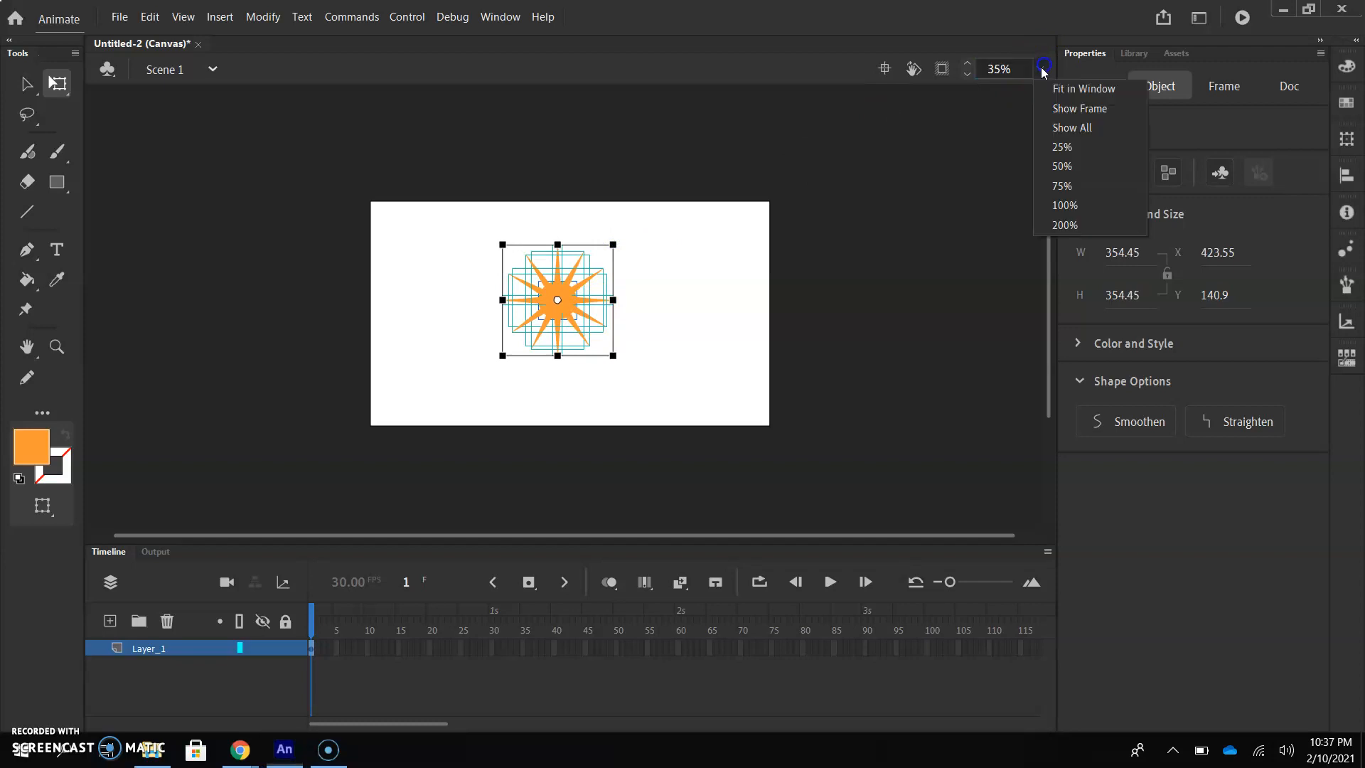
pyautogui.click(1056, 94)
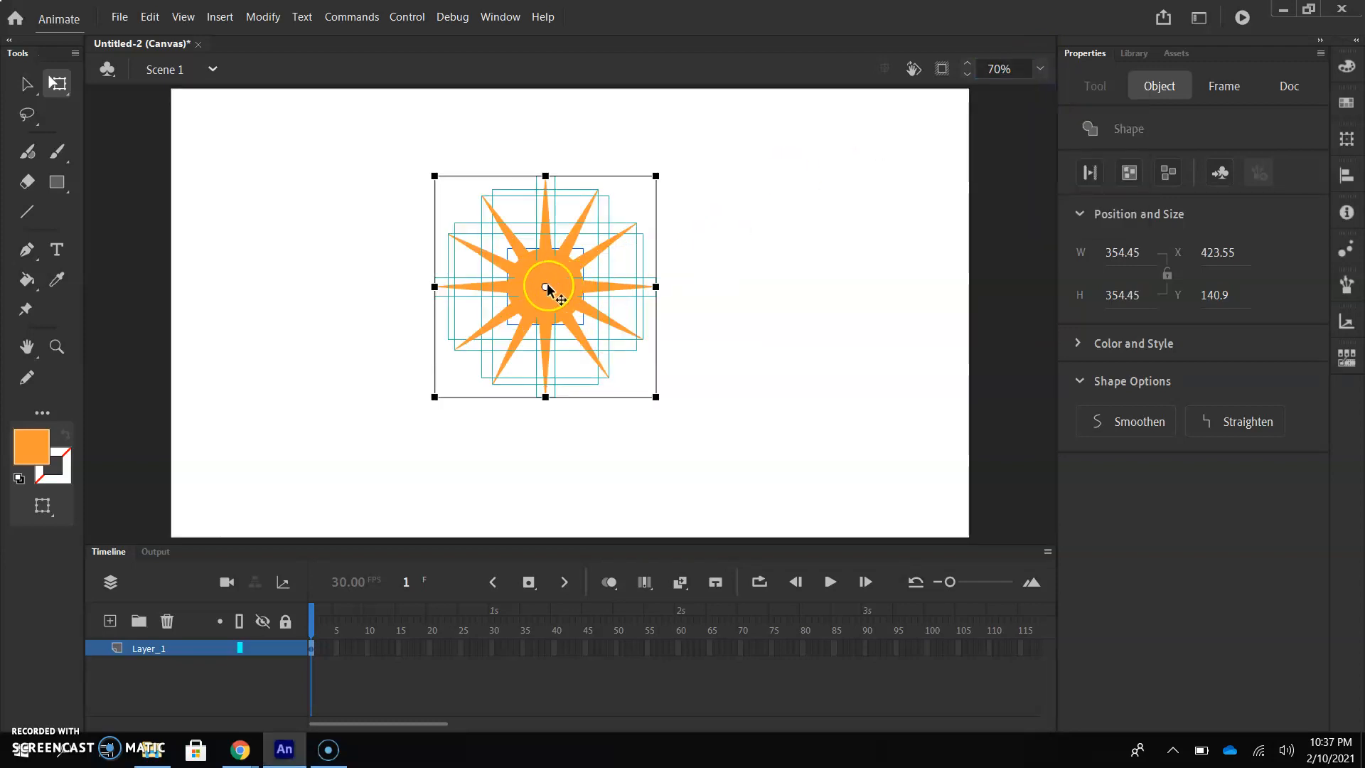
pyautogui.moveTo(548, 298); pyautogui.dragTo(352, 396)
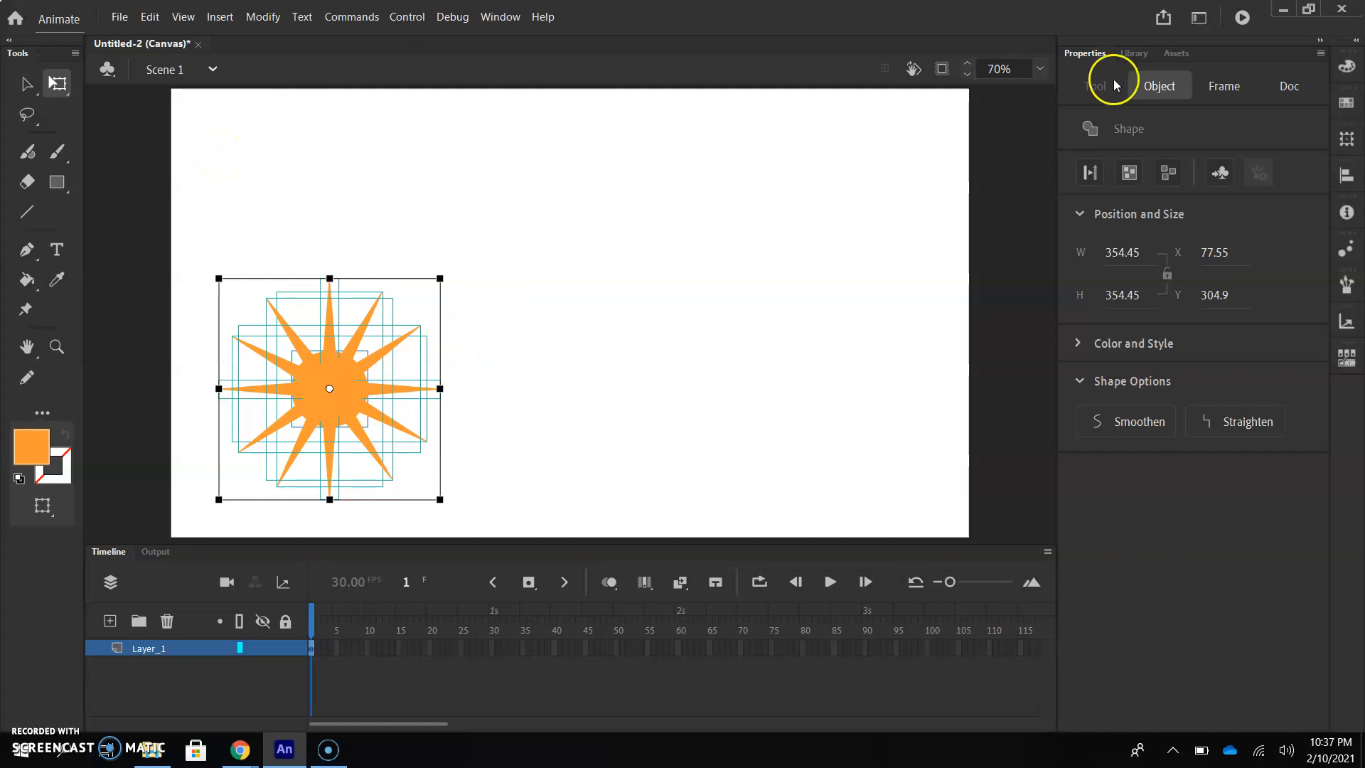
# - Convert the selected sun artwork to a Graphic symbol named g_sun in the library root
pyautogui.click(1142, 59)
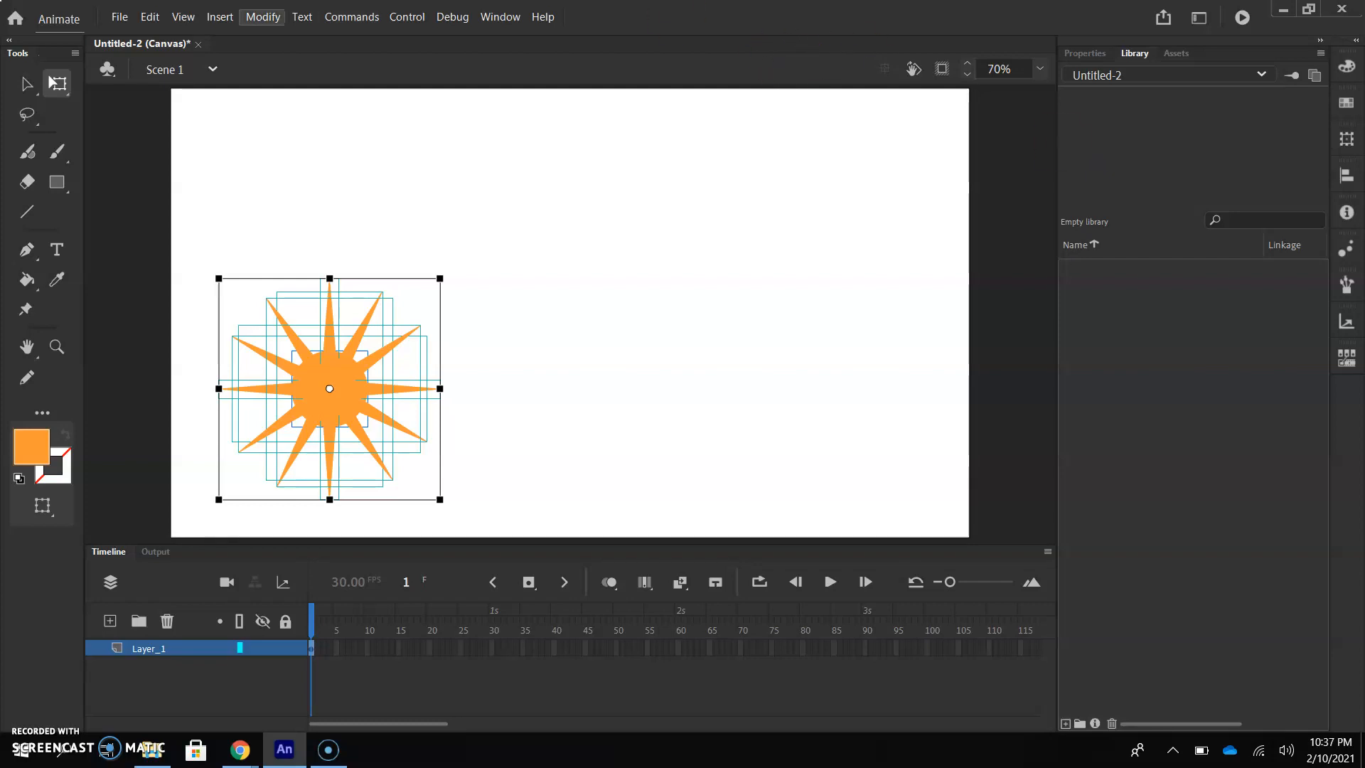
pyautogui.click(263, 17)
pyautogui.click(263, 17)
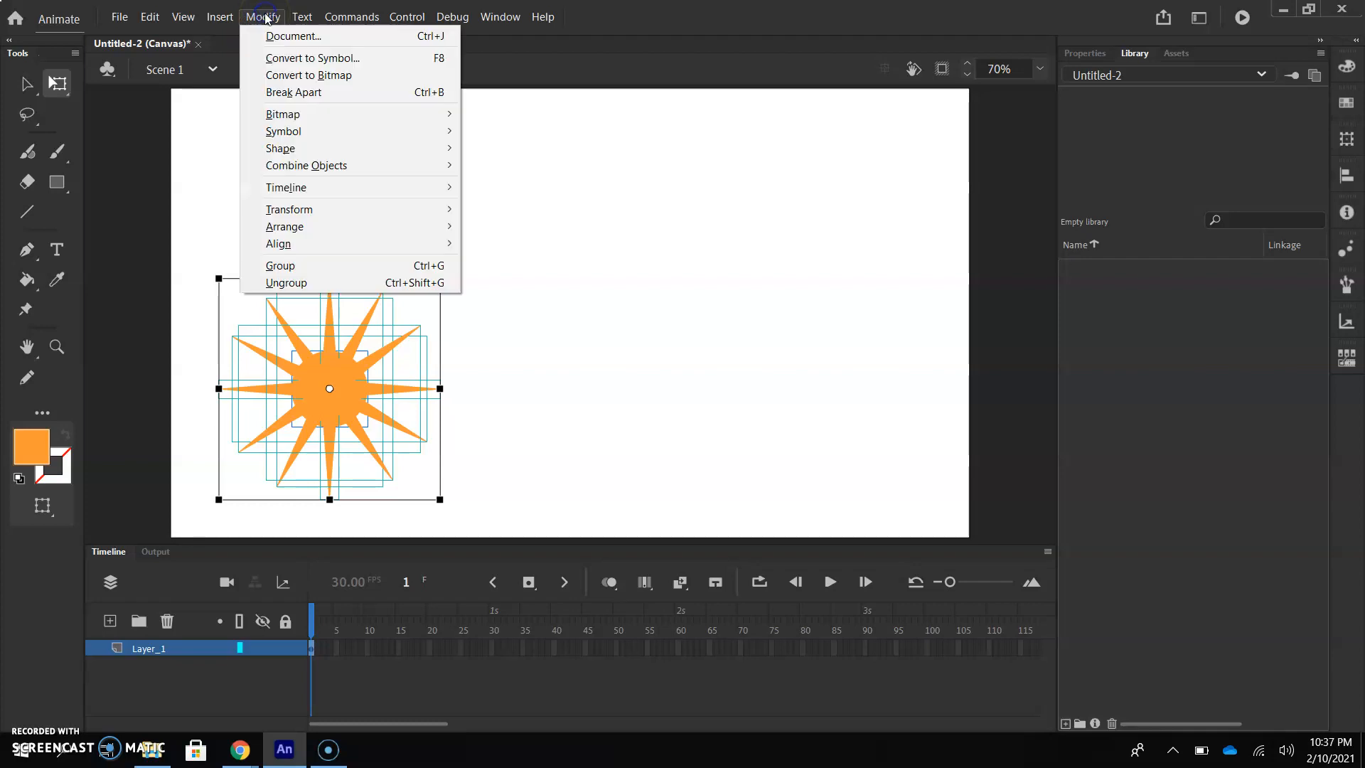
pyautogui.click(278, 59)
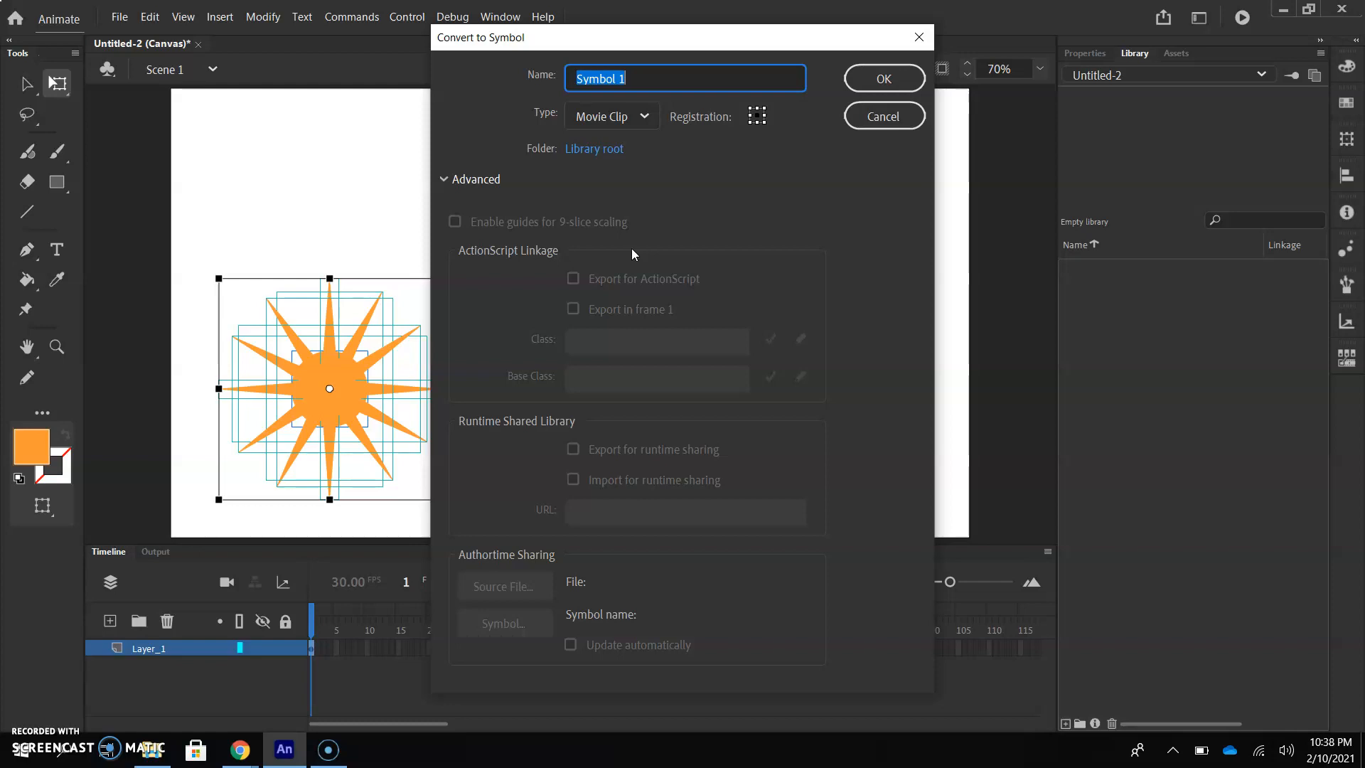
pyautogui.write('g_sun')
pyautogui.click(625, 117)
pyautogui.click(612, 203)
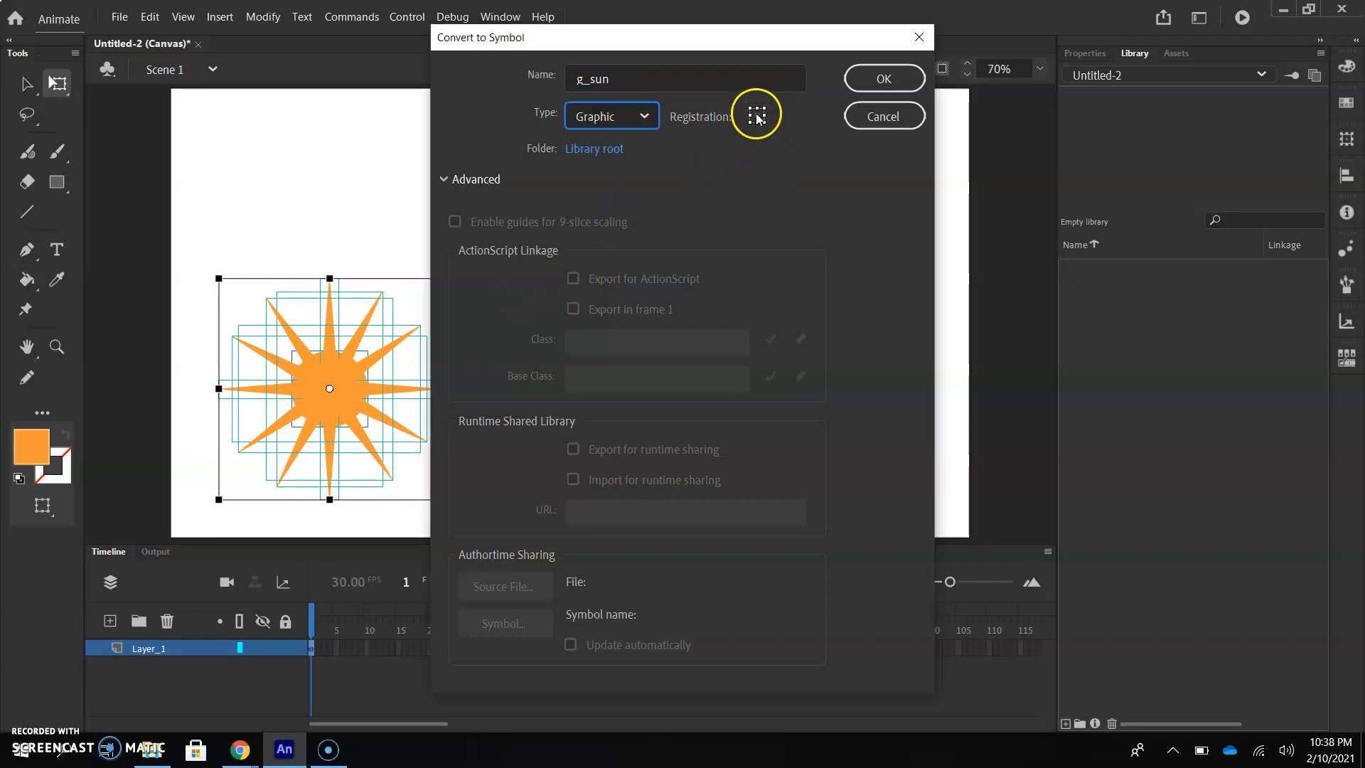
pyautogui.click(897, 84)
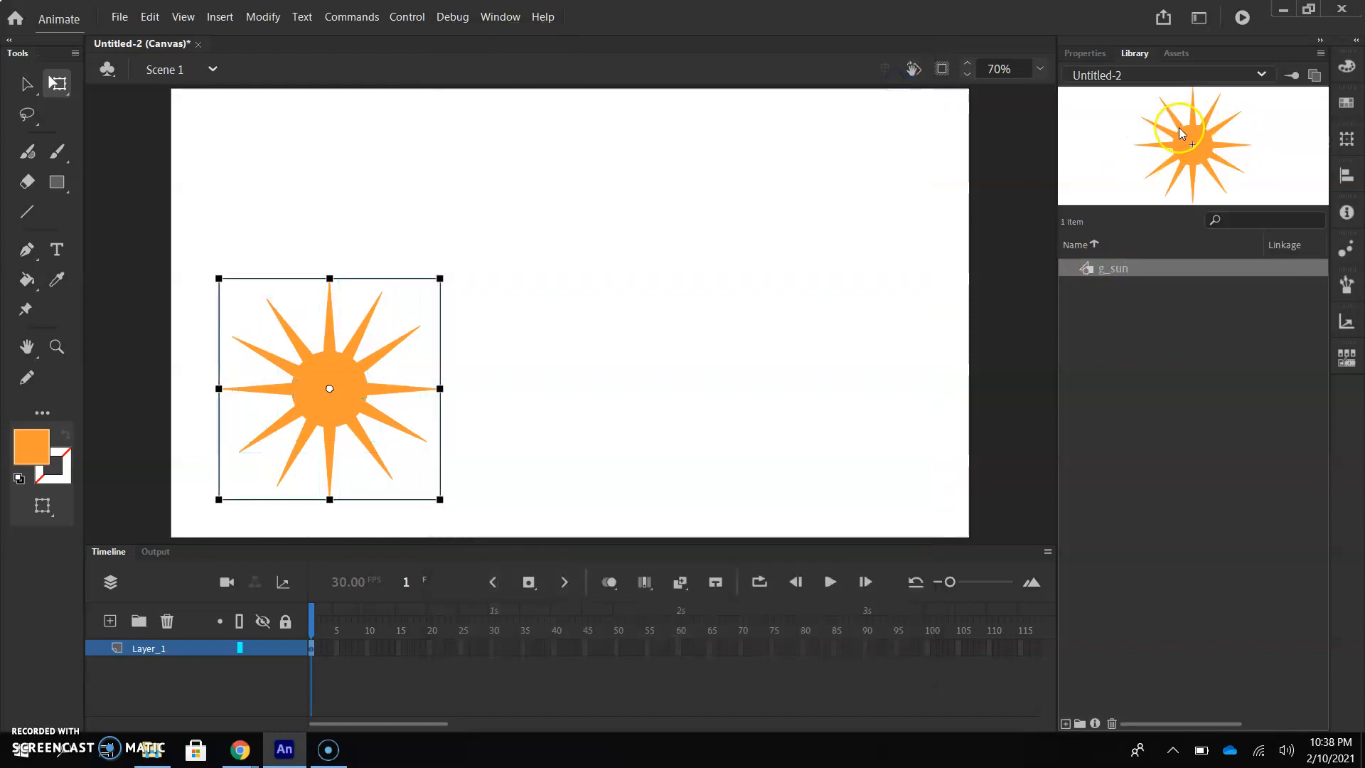
# - Place three more g_sun instances on the stage and give the upper middle one a 50% tint with red 47, green 255 and blue 255
pyautogui.moveTo(1106, 271); pyautogui.dragTo(739, 461)
pyautogui.moveTo(1087, 271); pyautogui.dragTo(633, 254)
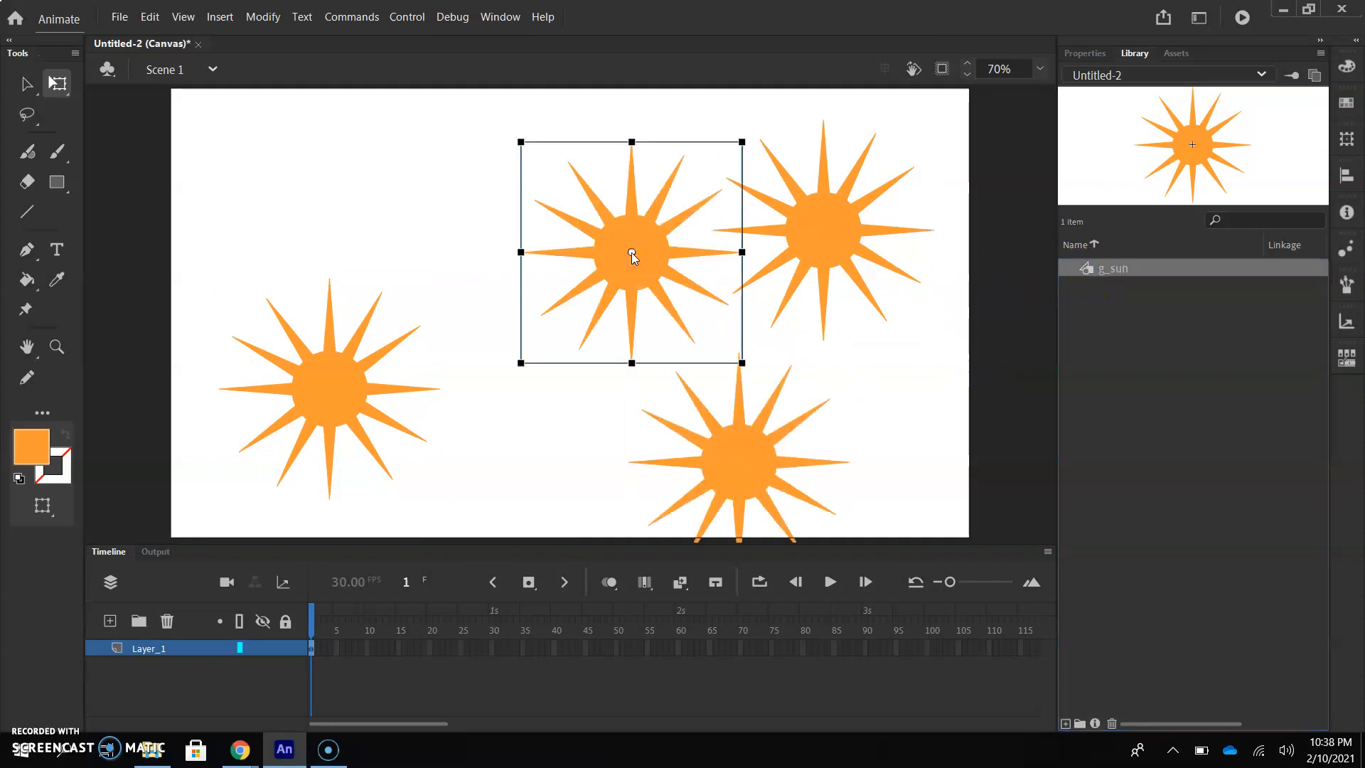
pyautogui.click(1086, 53)
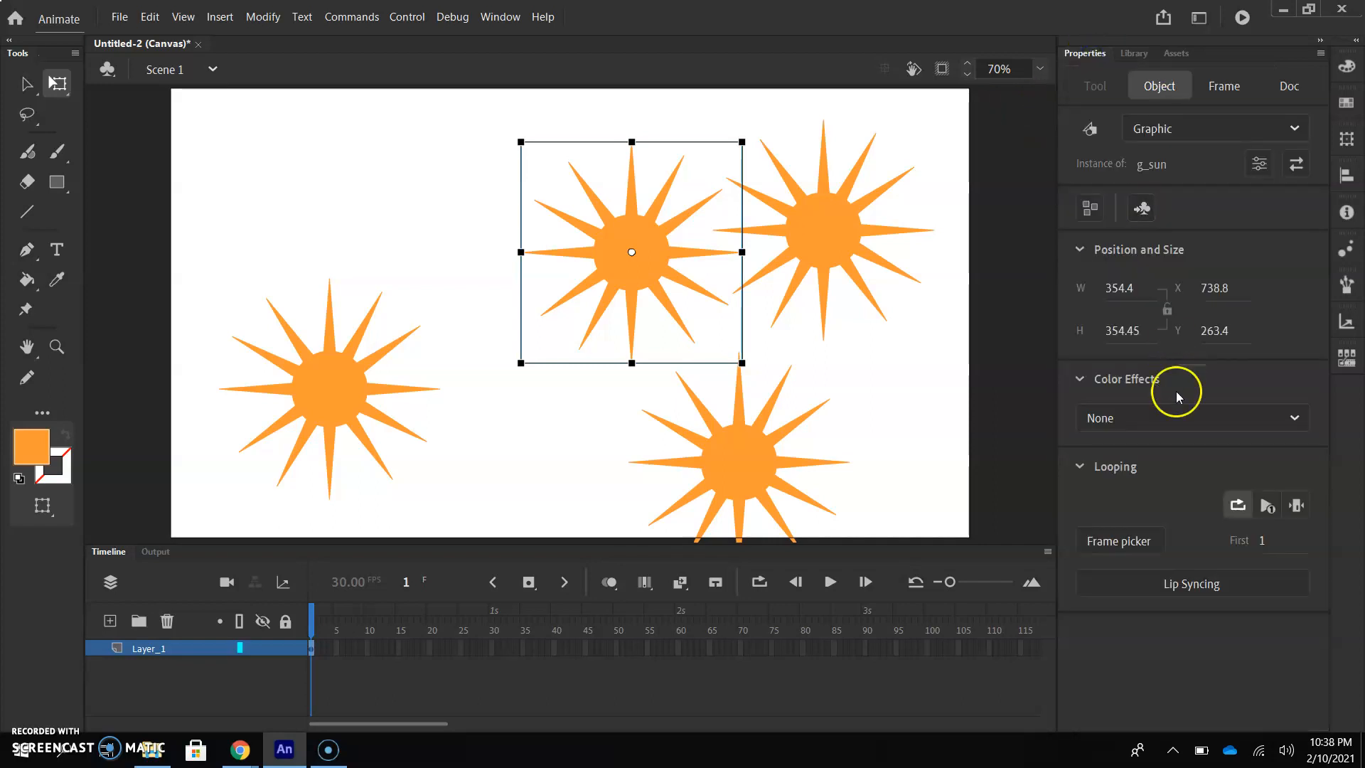
pyautogui.click(1175, 418)
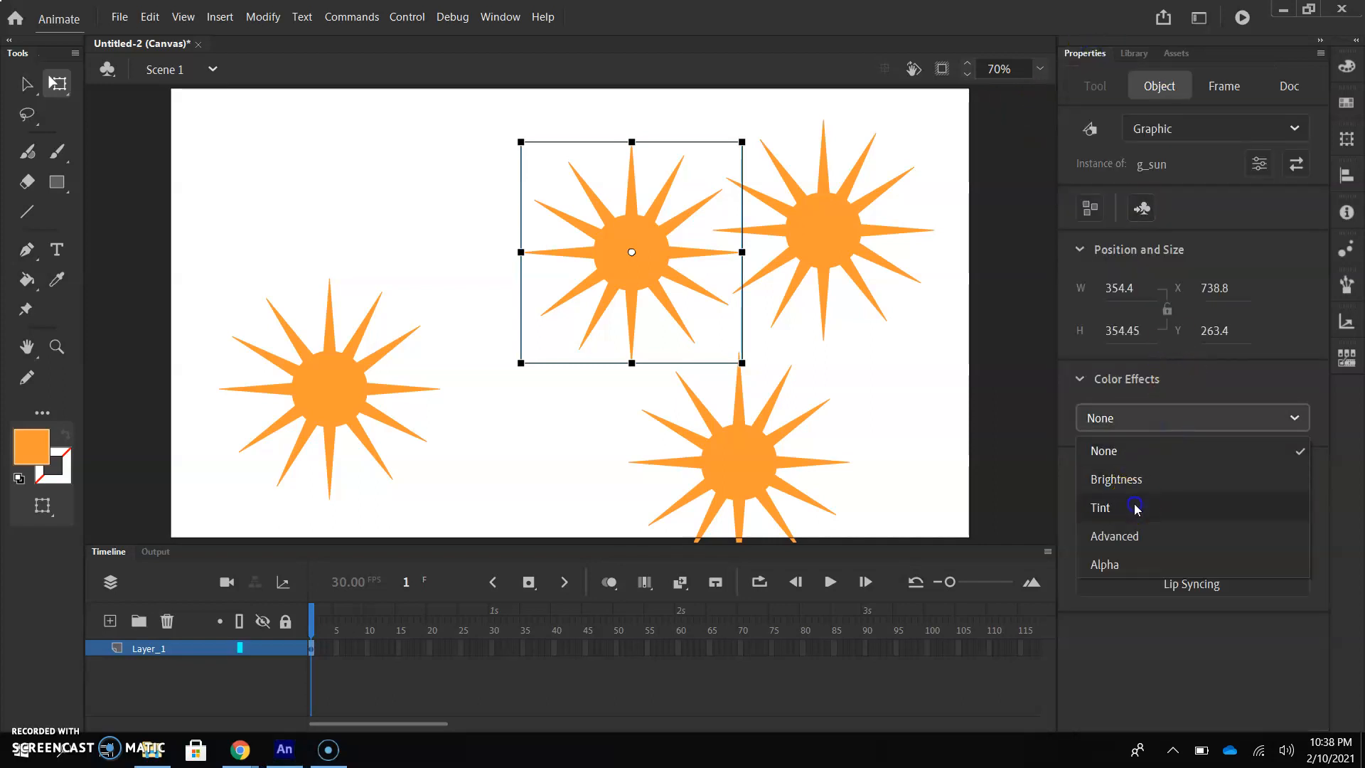
pyautogui.click(1112, 507)
pyautogui.moveTo(1146, 506); pyautogui.dragTo(1122, 507)
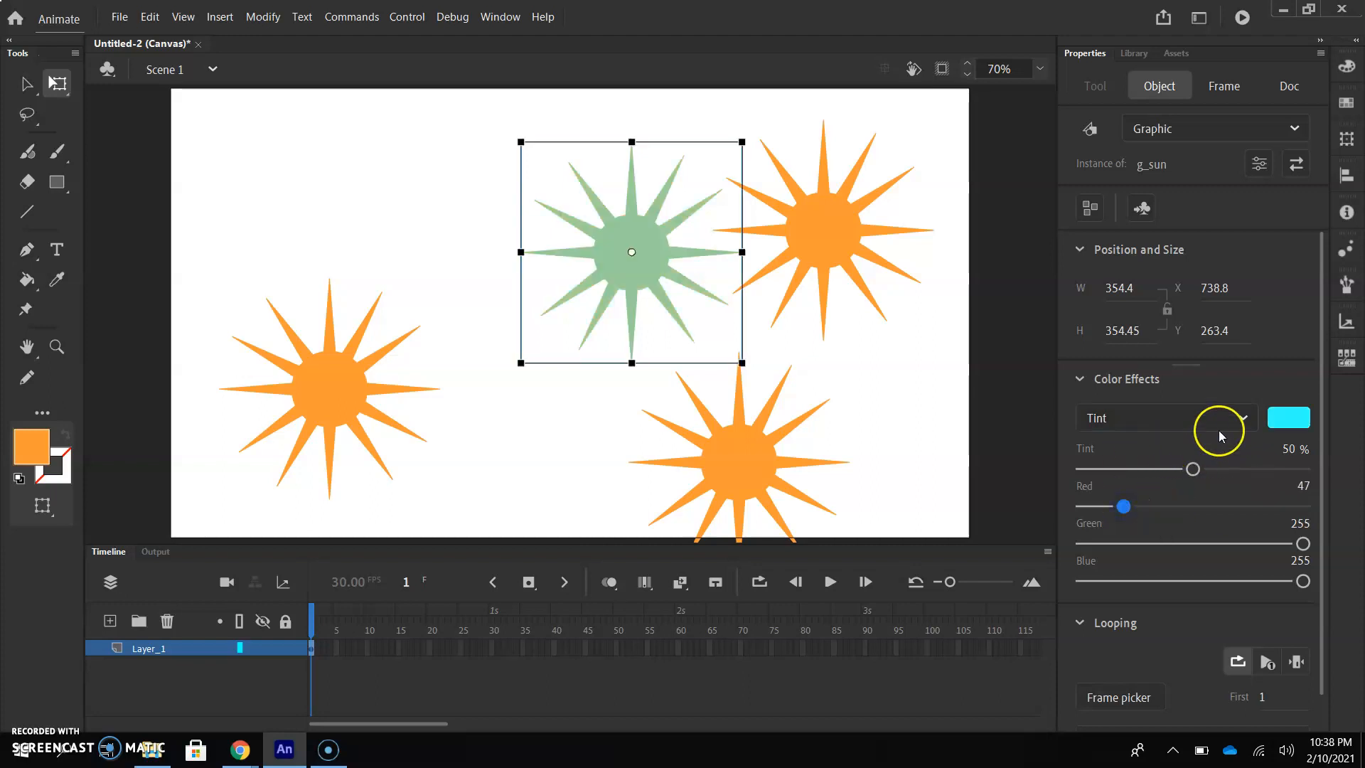
# - Shrink the upper-right sun instance to a small size and stretch the lower instance horizontally to about 648 px wide
pyautogui.click(865, 225)
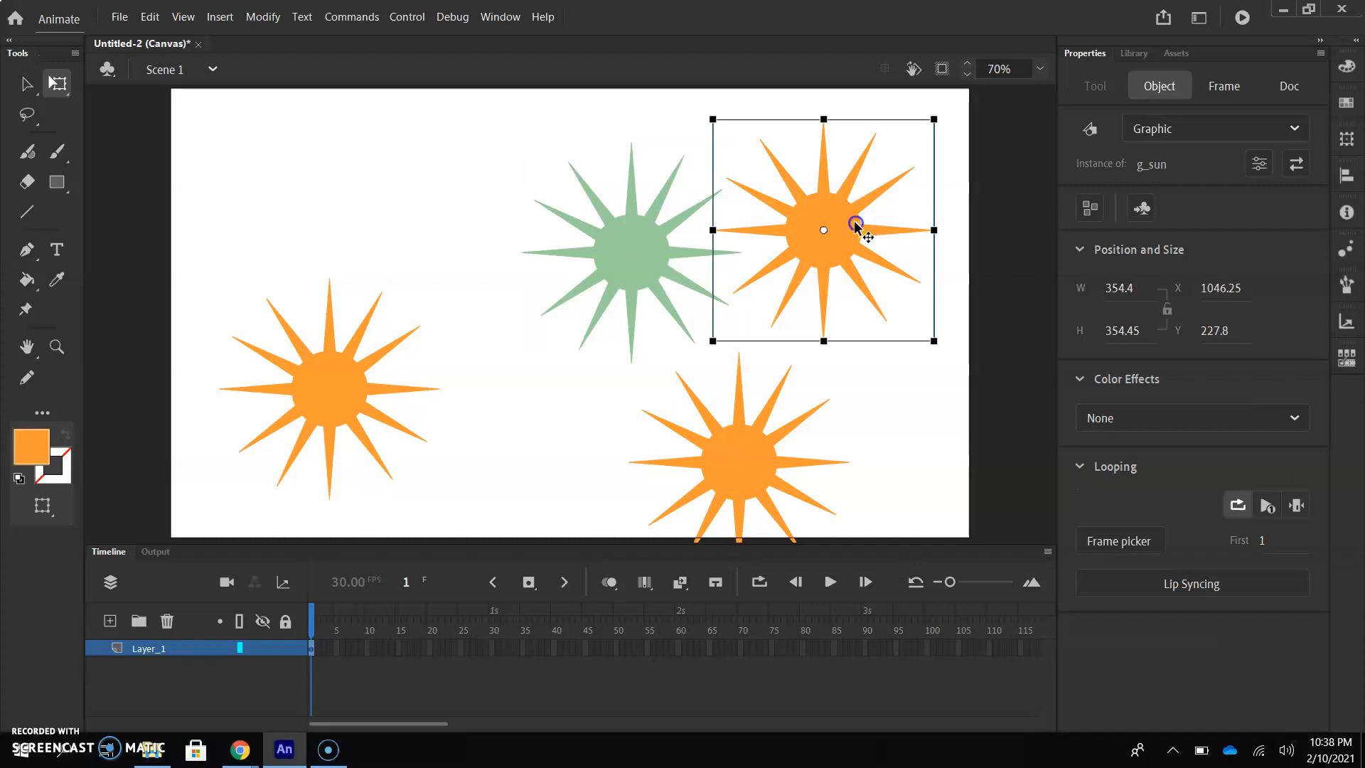
pyautogui.moveTo(895, 145); pyautogui.dragTo(857, 198)
pyautogui.click(767, 447)
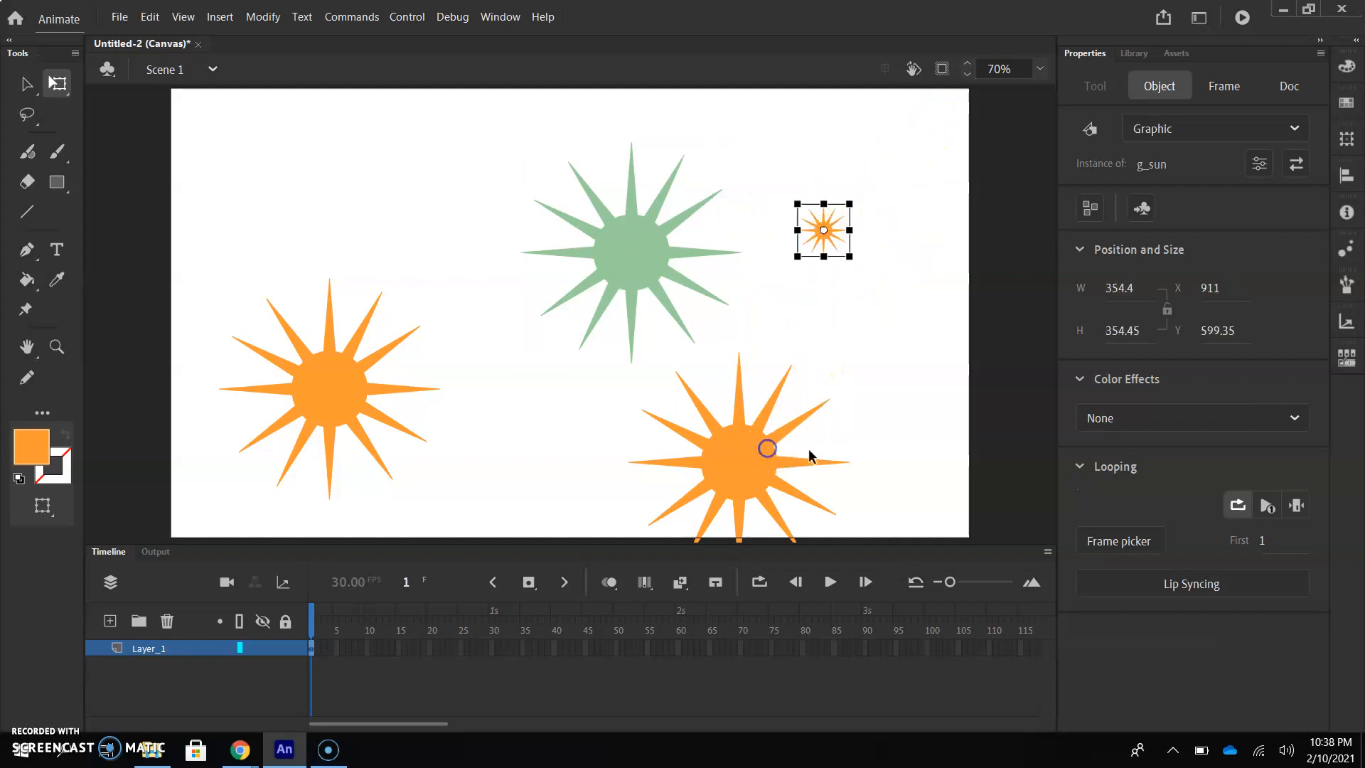
pyautogui.moveTo(848, 461); pyautogui.dragTo(940, 448)
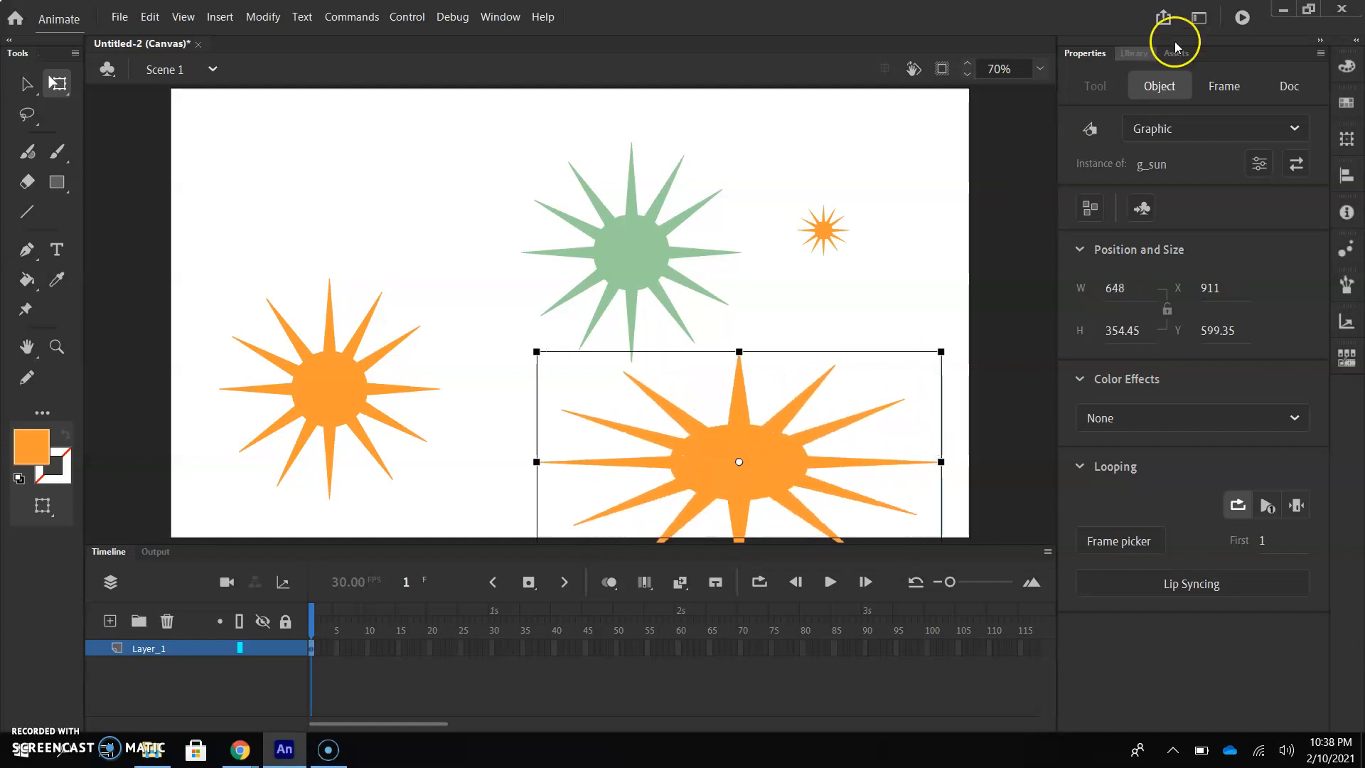
# - Delete the three extra sun instances, keeping only the original one at the stage's lower left
pyautogui.click(1133, 55)
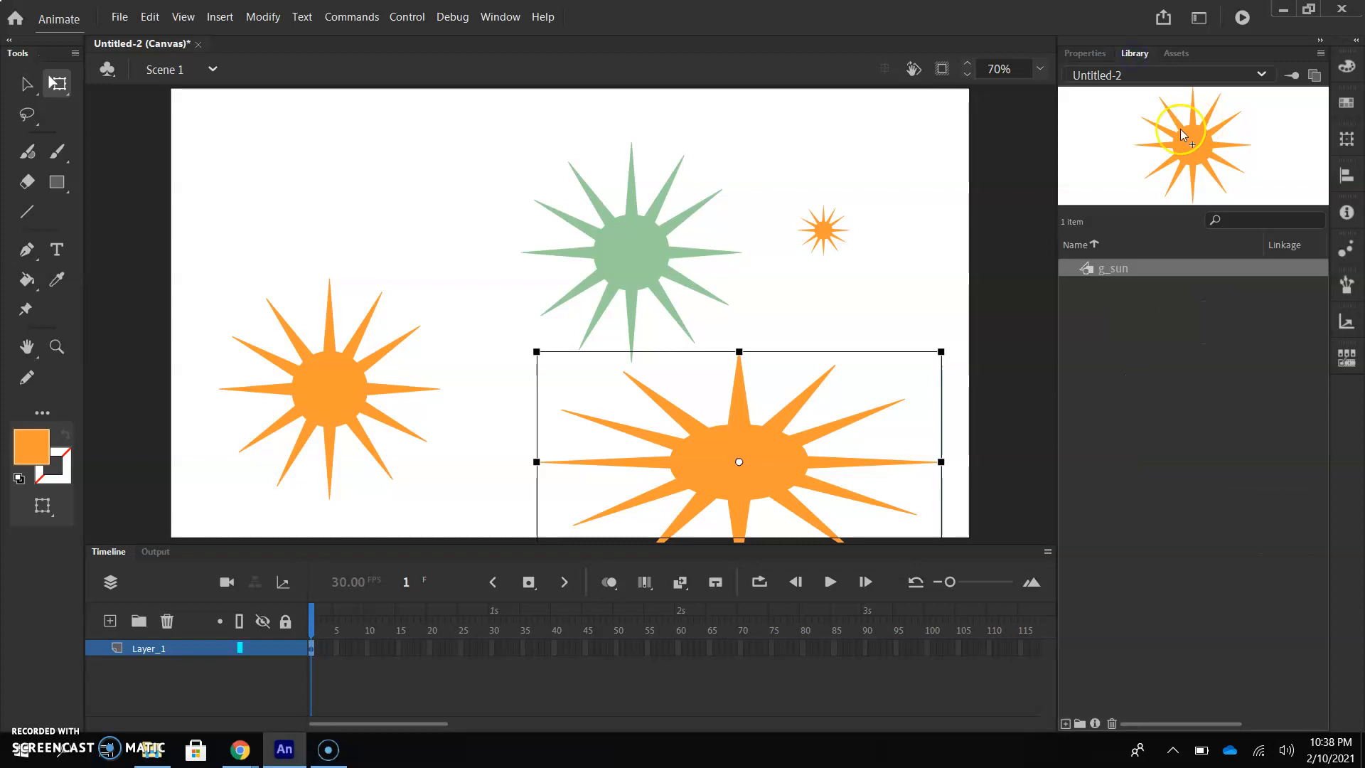
pyautogui.moveTo(555, 99); pyautogui.dragTo(884, 485)
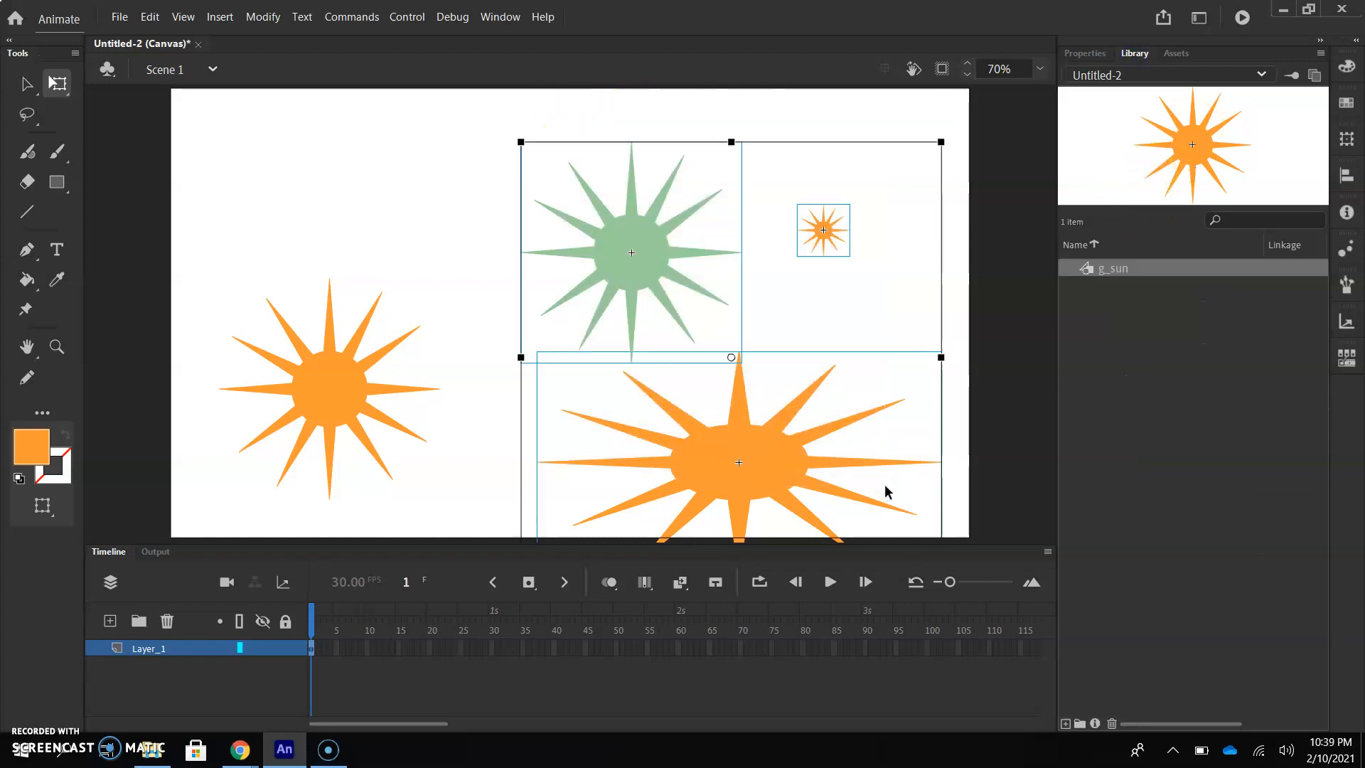
pyautogui.press('Delete')
# - Create a motion tween on the remaining sun instance
pyautogui.click(350, 378)
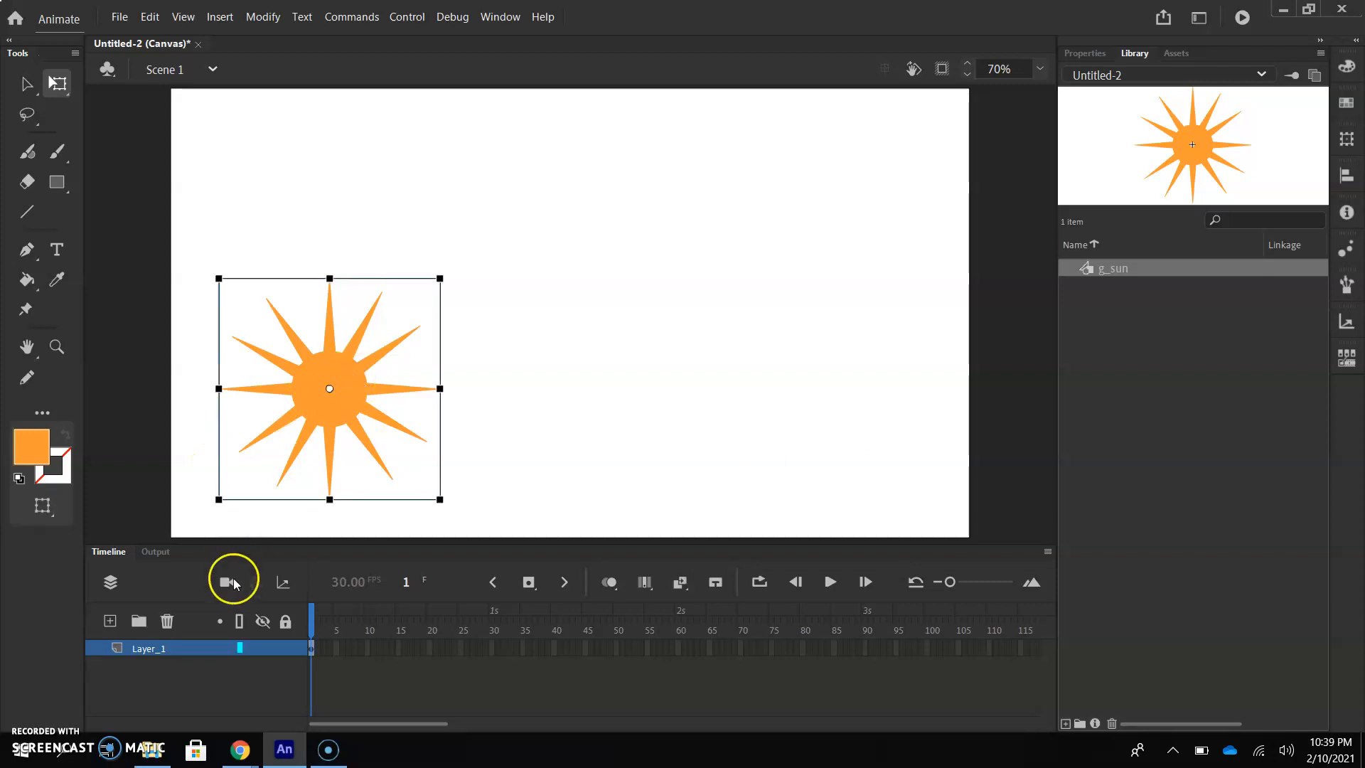
pyautogui.rightClick(357, 403)
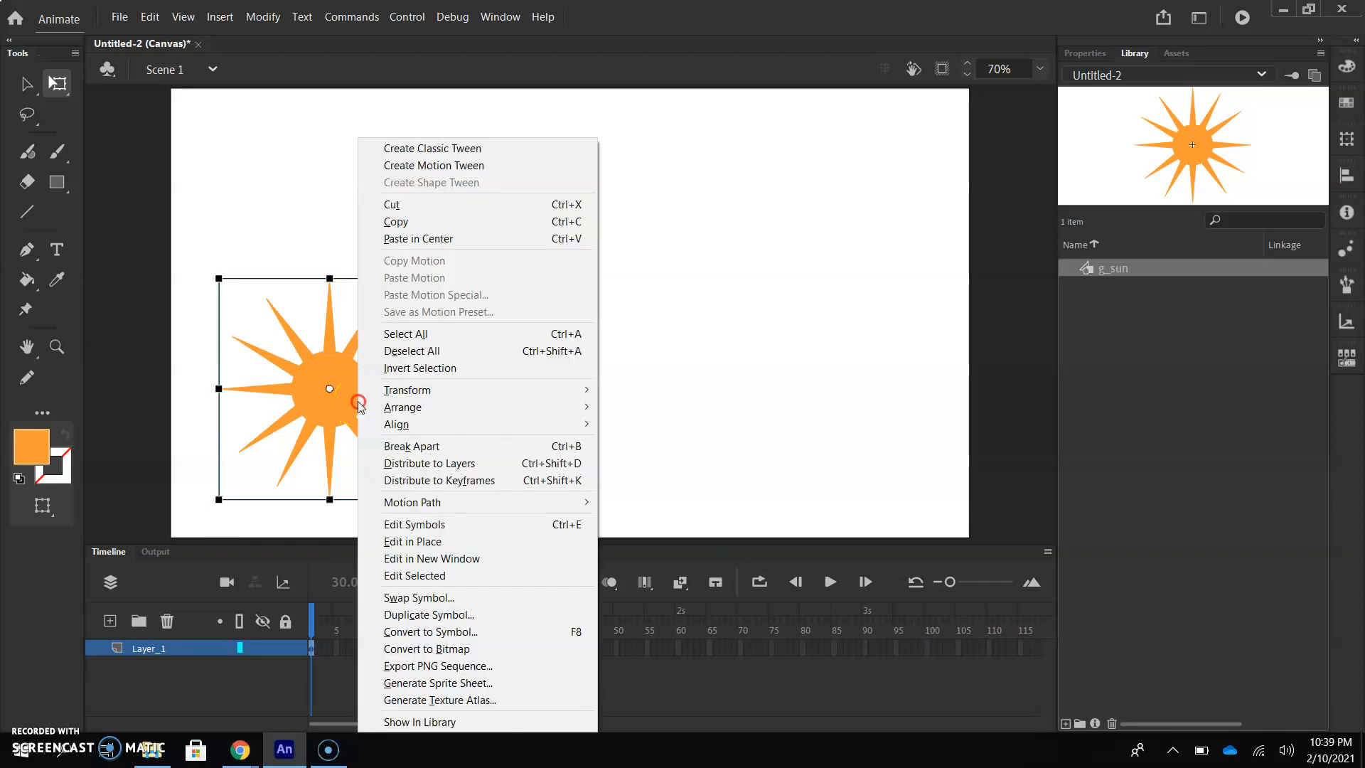
pyautogui.click(436, 172)
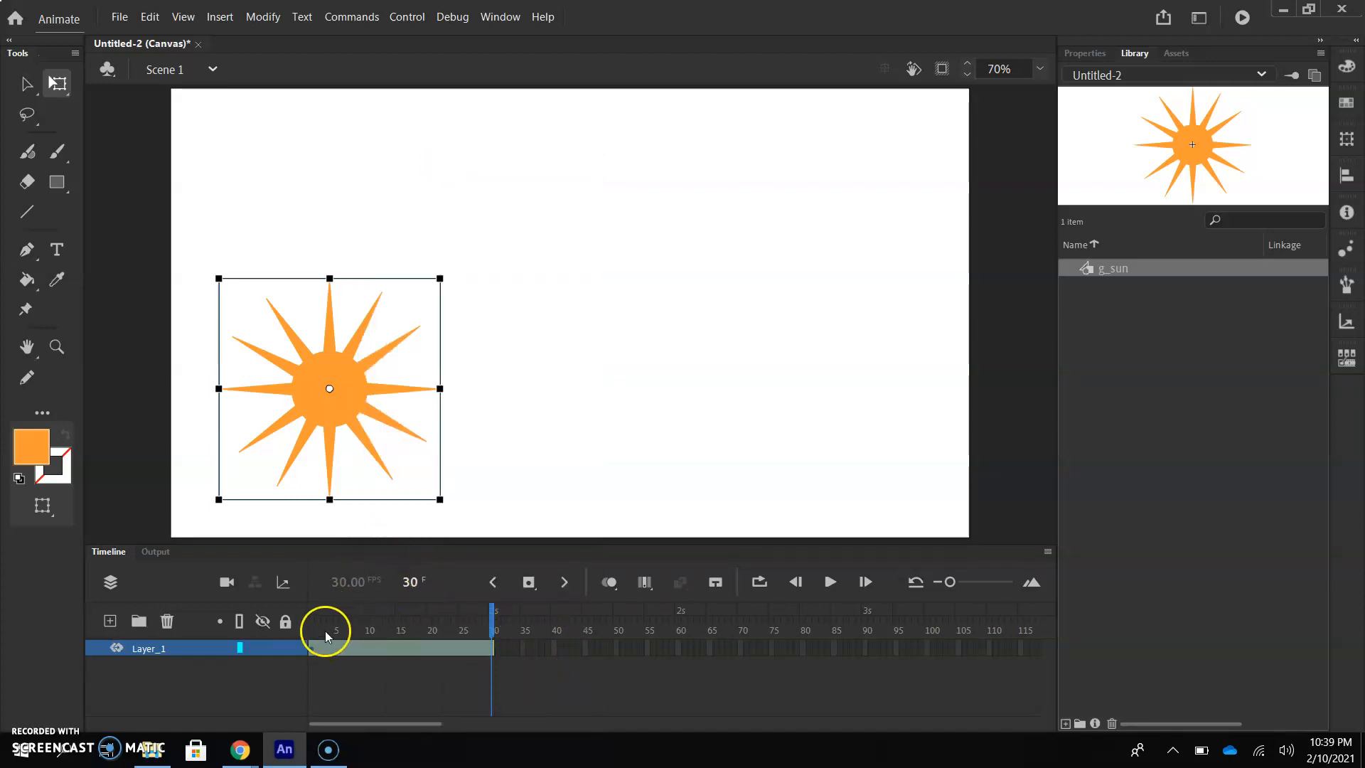
# - At frame 1, move the sun just below the stage's bottom edge, roughly centered horizontally
pyautogui.moveTo(492, 622); pyautogui.dragTo(240, 634)
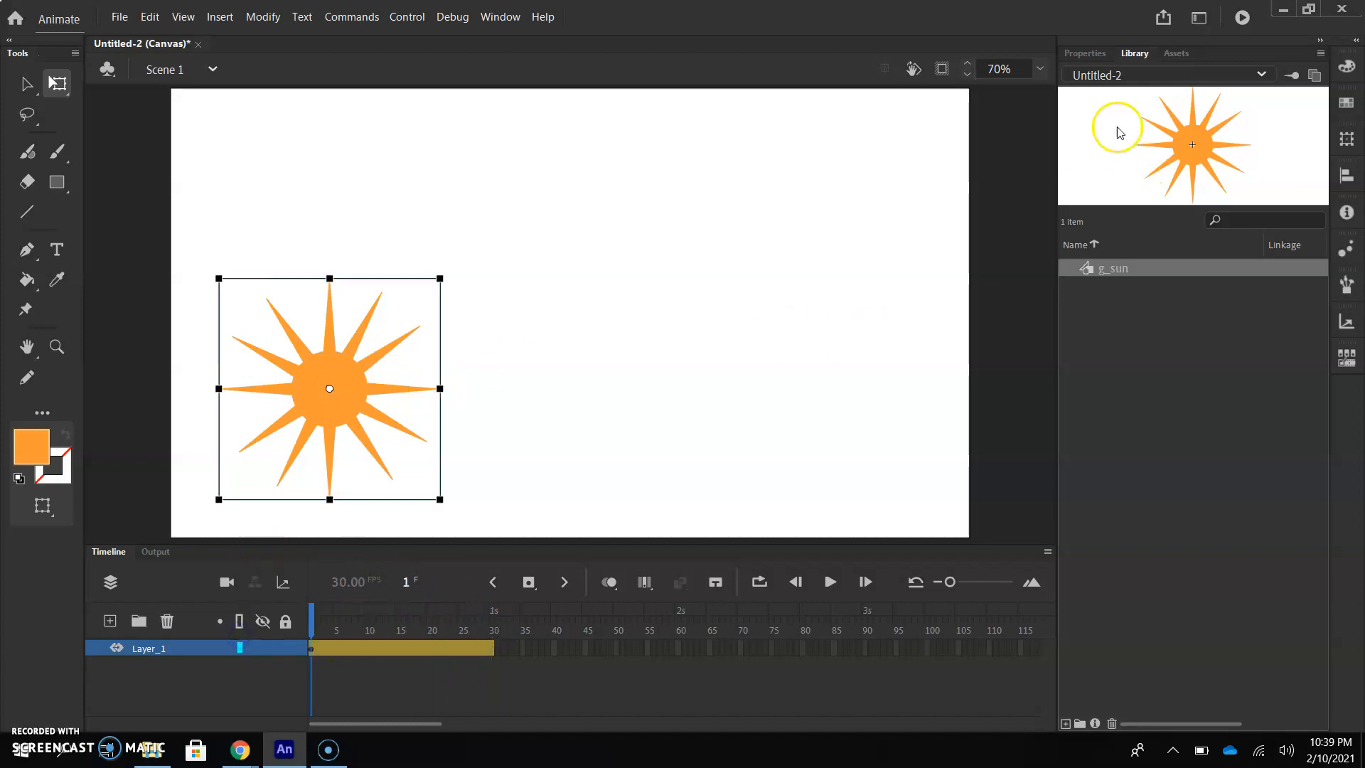
pyautogui.click(1038, 67)
pyautogui.click(1008, 67)
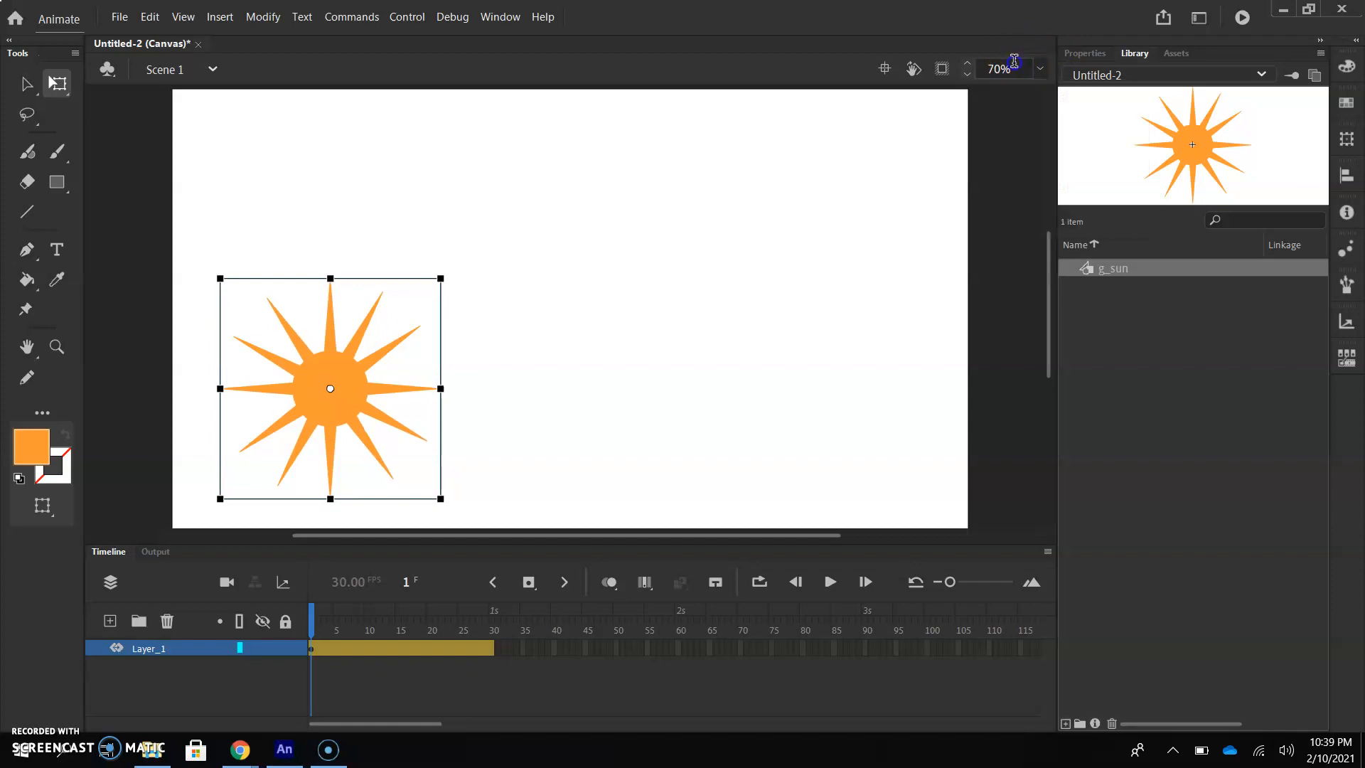
pyautogui.moveTo(1014, 65); pyautogui.dragTo(915, 76)
pyautogui.write('60')
pyautogui.press('Return')
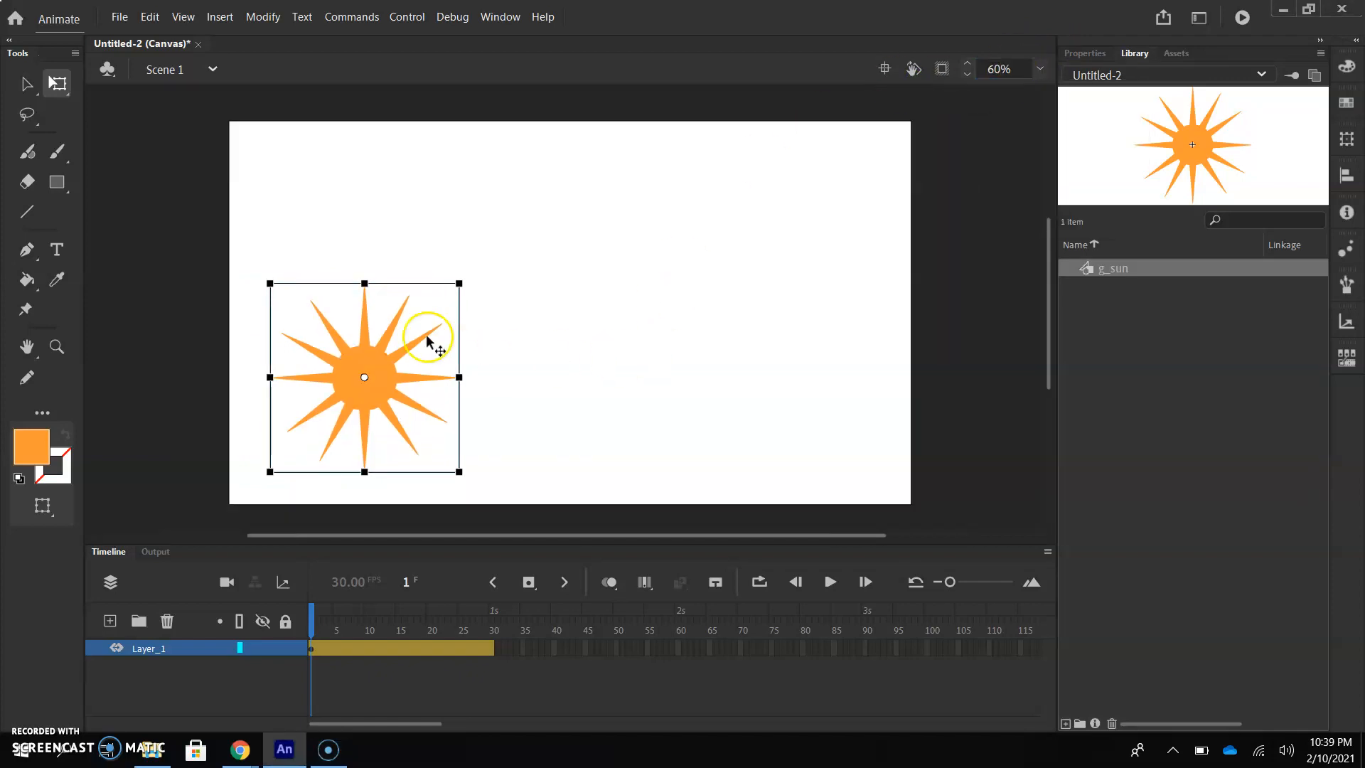
pyautogui.moveTo(391, 375); pyautogui.dragTo(583, 601)
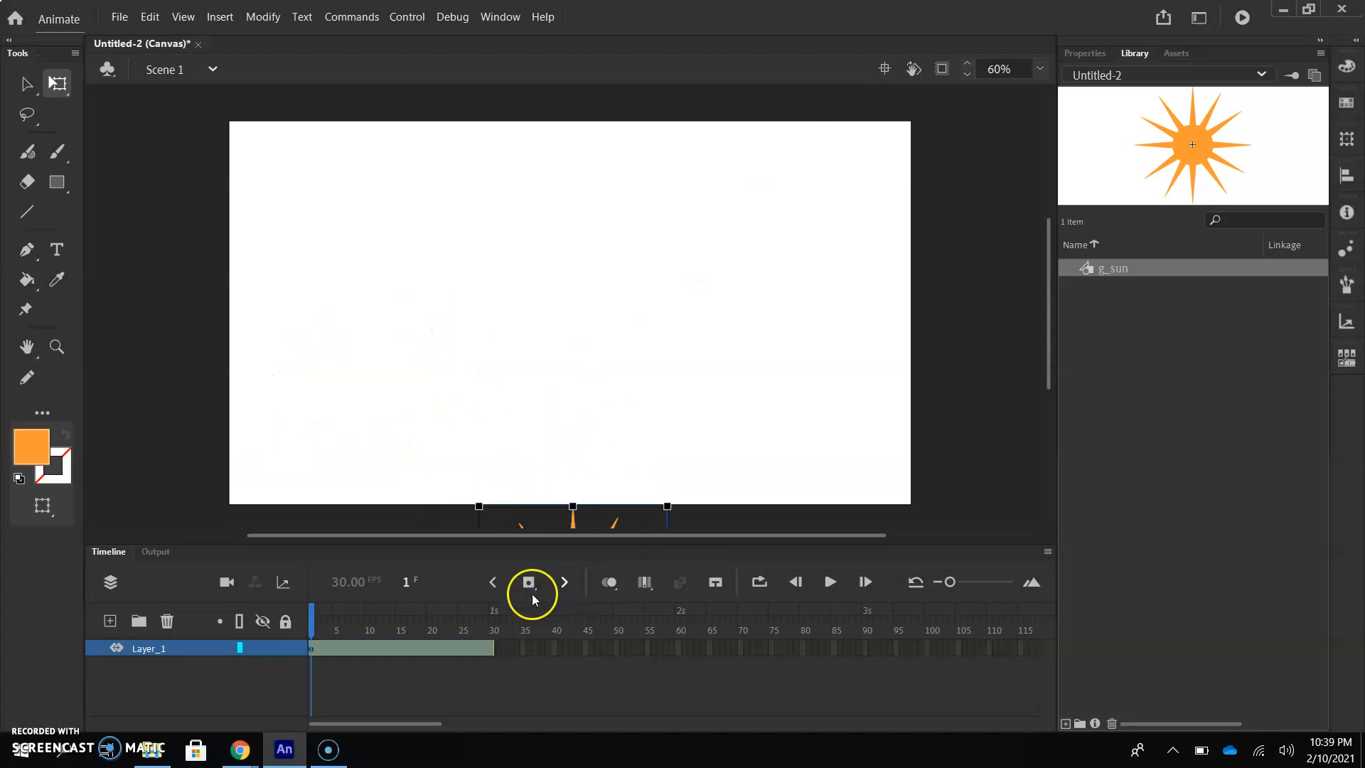
# - At frame 30, move the sun straight up to the upper middle of the stage to form a vertical motion path
pyautogui.click(495, 633)
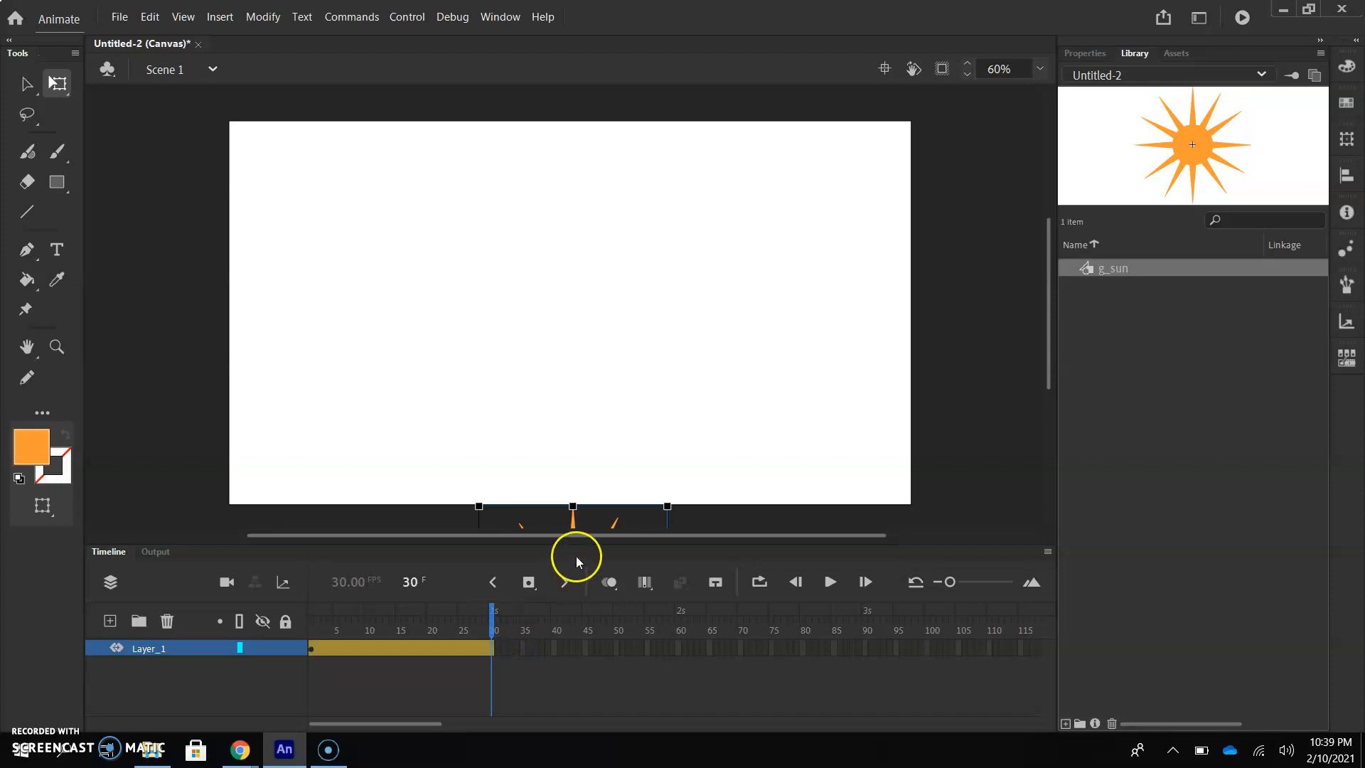
pyautogui.moveTo(562, 505); pyautogui.dragTo(569, 150)
pyautogui.moveTo(491, 617); pyautogui.dragTo(524, 628)
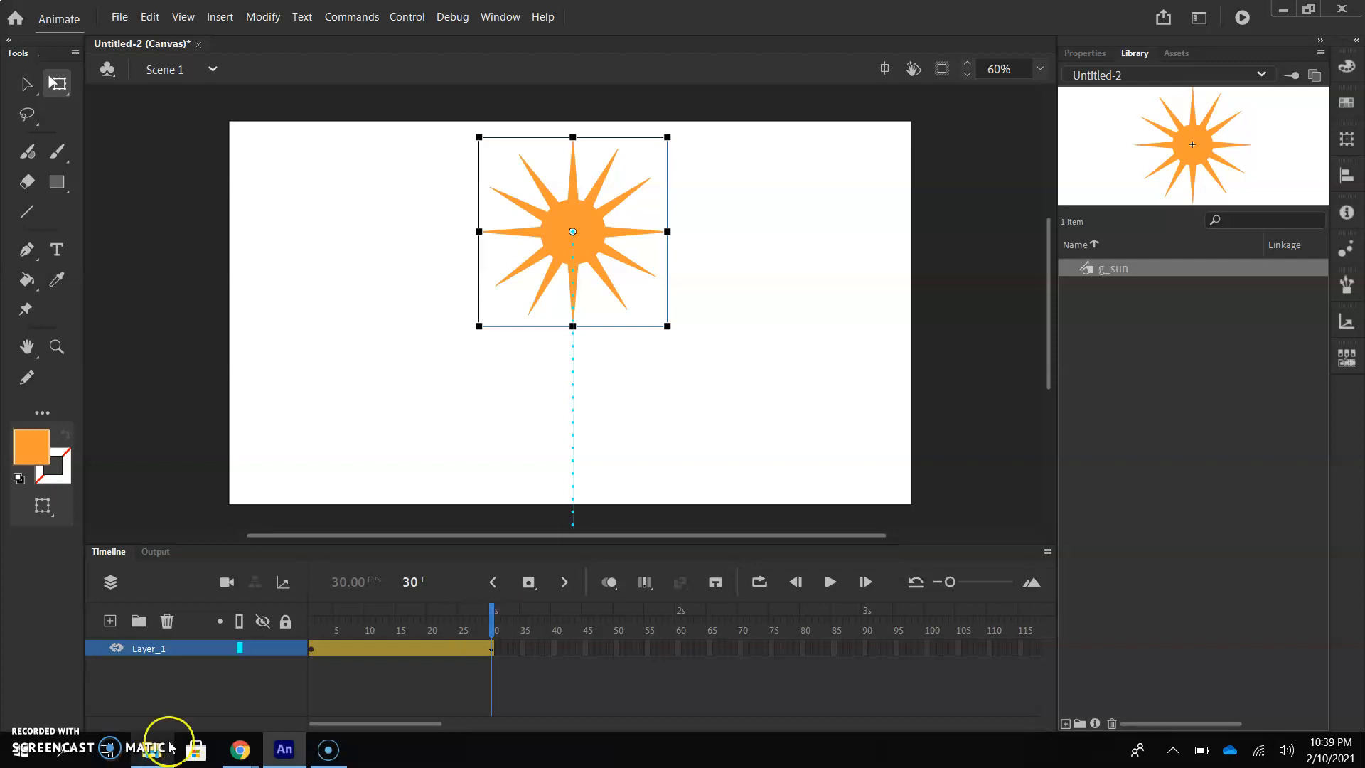
# - Lock Layer_1, add a new layer above it, and hide Layer_1 to clear the stage
pyautogui.click(285, 648)
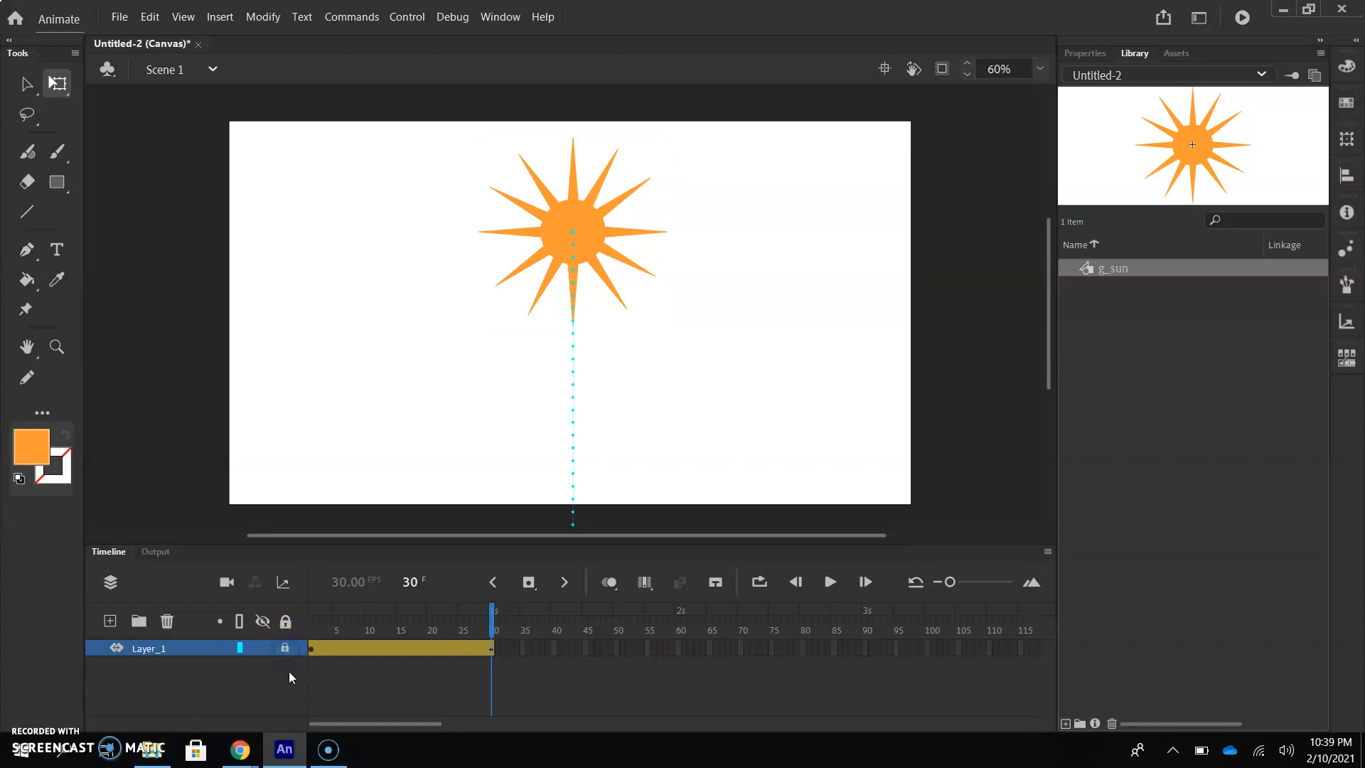
pyautogui.click(110, 622)
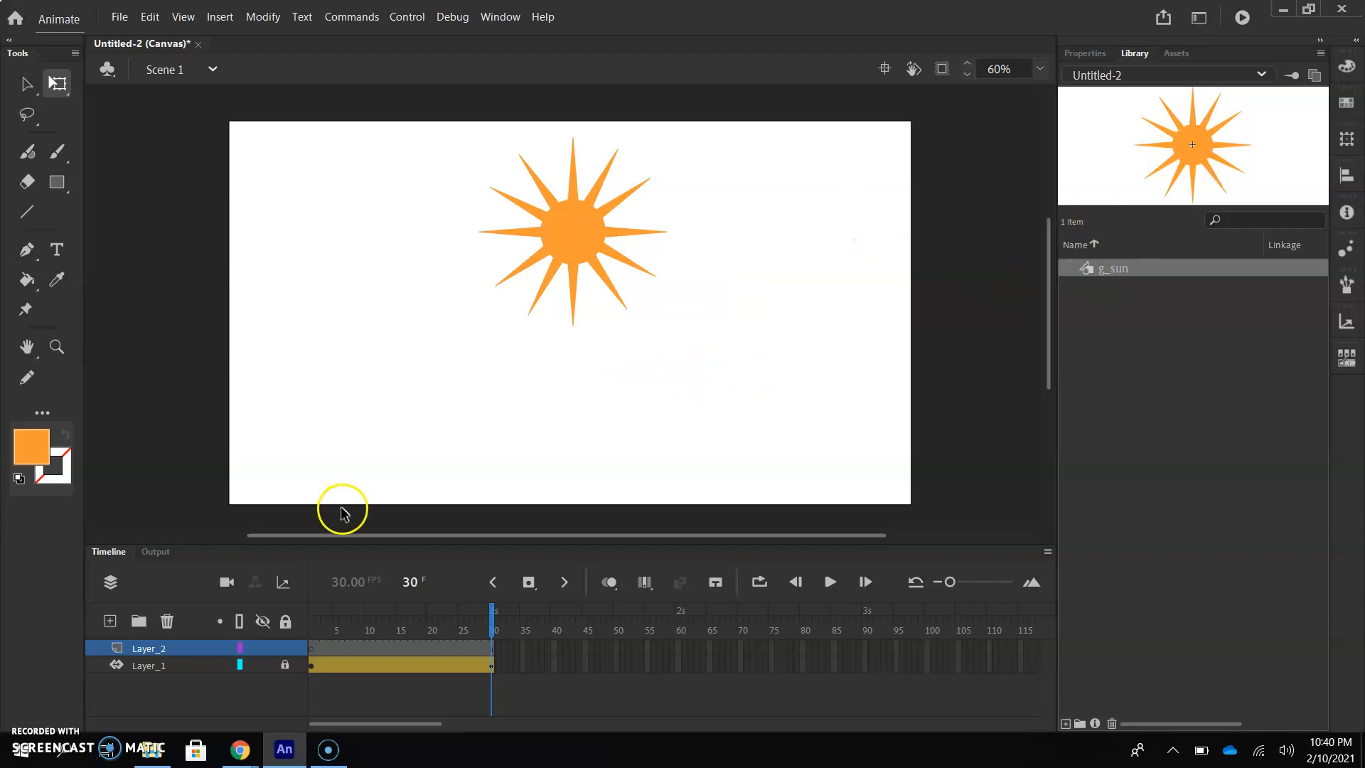
pyautogui.click(262, 665)
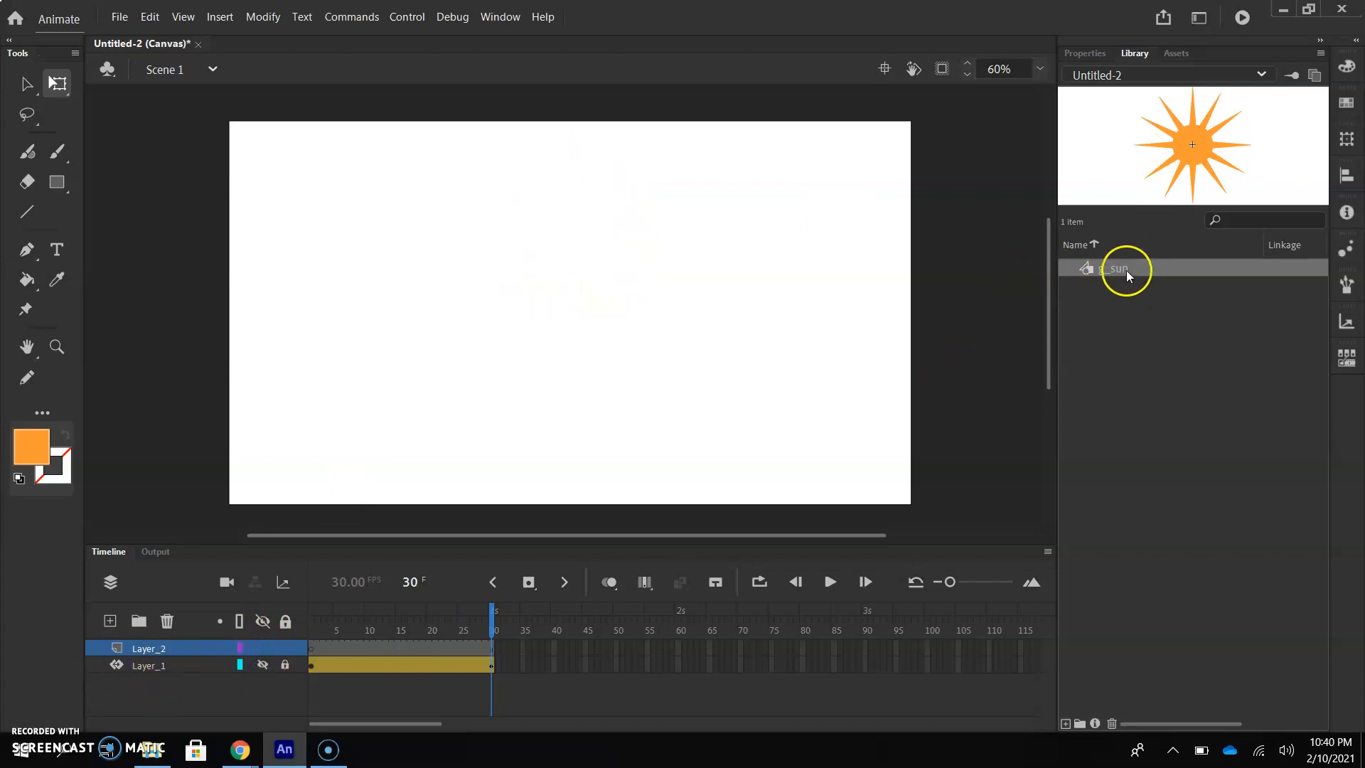
pyautogui.moveTo(1133, 269); pyautogui.dragTo(401, 311)
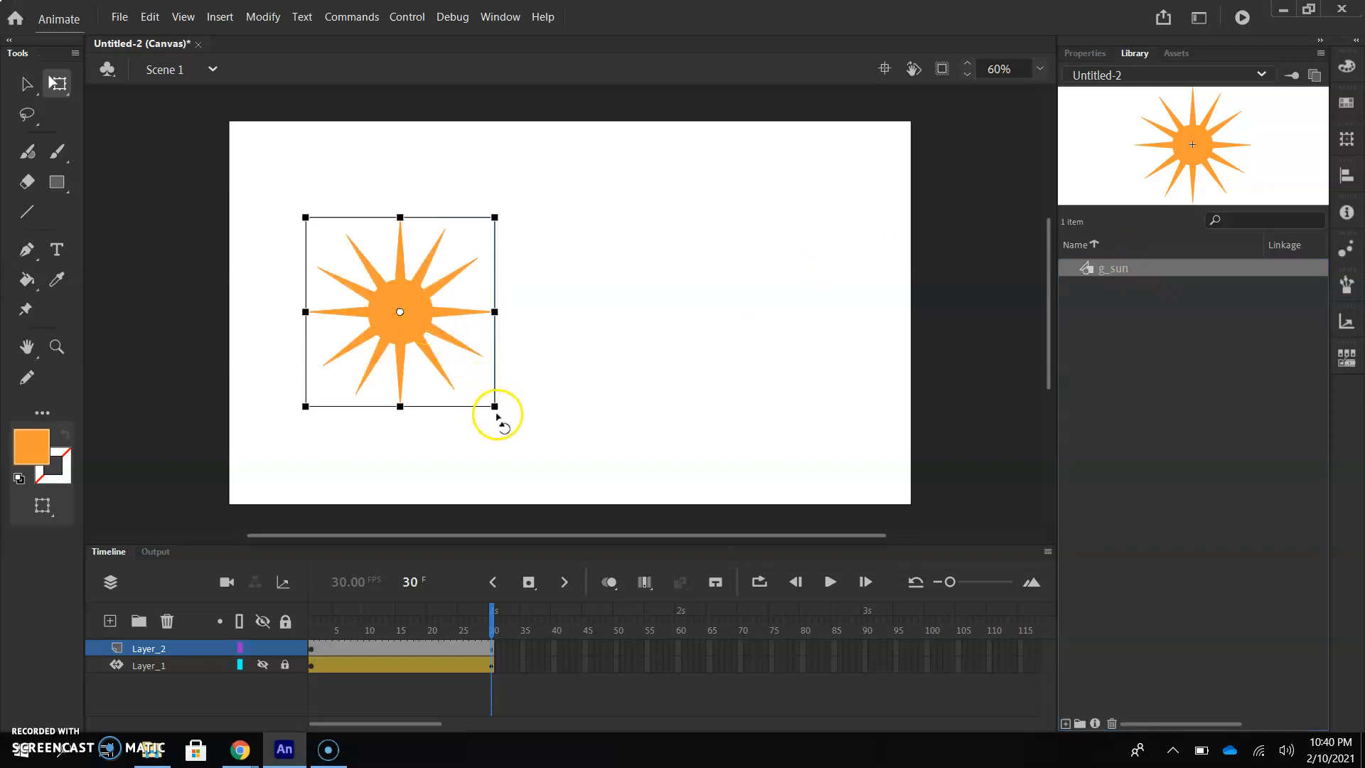
pyautogui.moveTo(497, 408); pyautogui.dragTo(445, 355)
pyautogui.hotkey('ctrl', 'z')
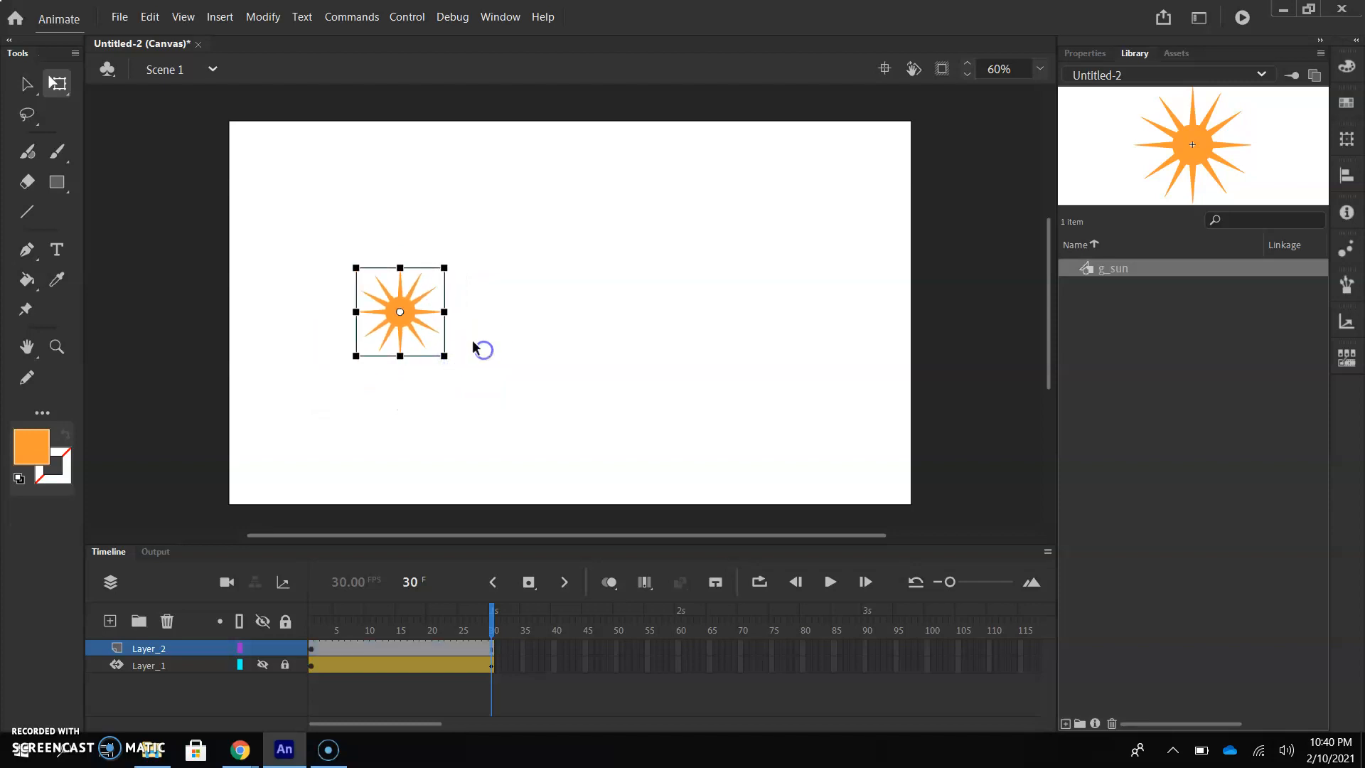
pyautogui.moveTo(400, 311); pyautogui.dragTo(367, 420)
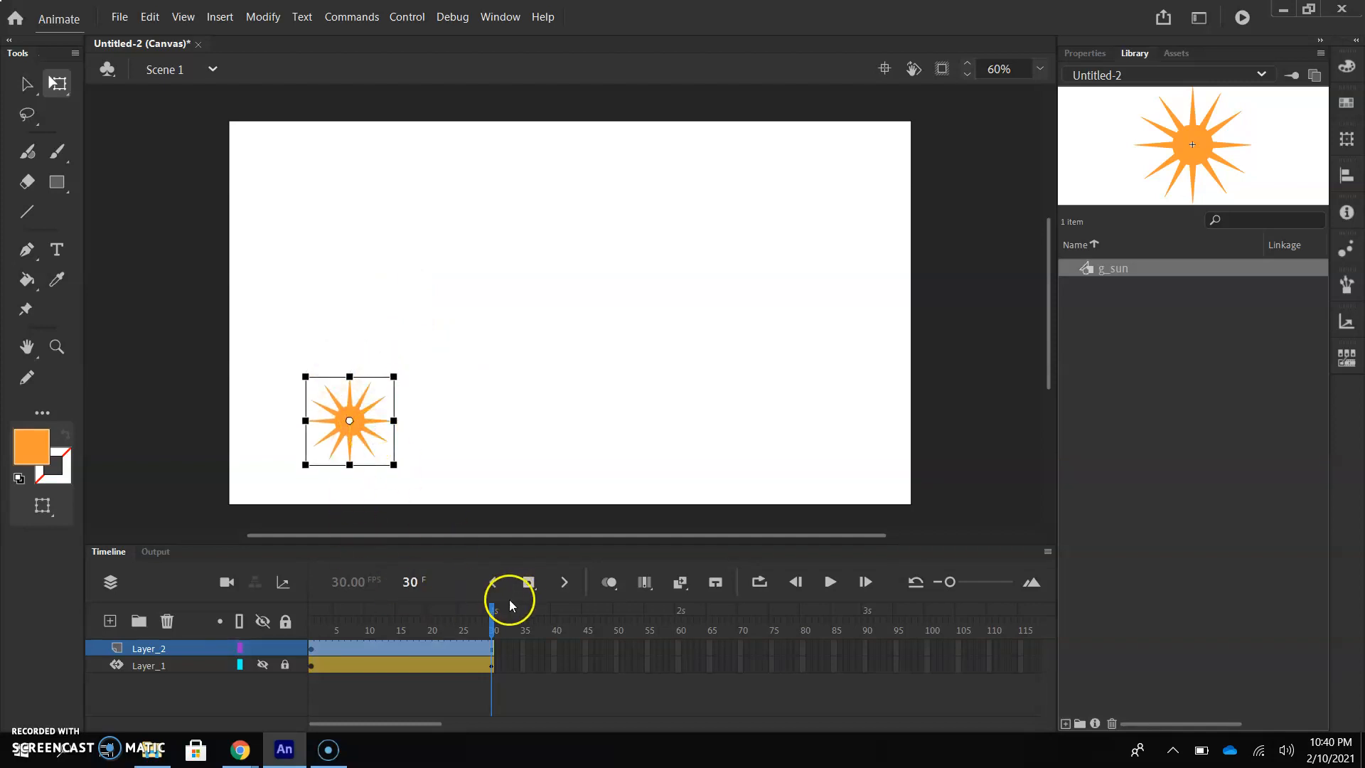
pyautogui.moveTo(491, 610); pyautogui.dragTo(288, 597)
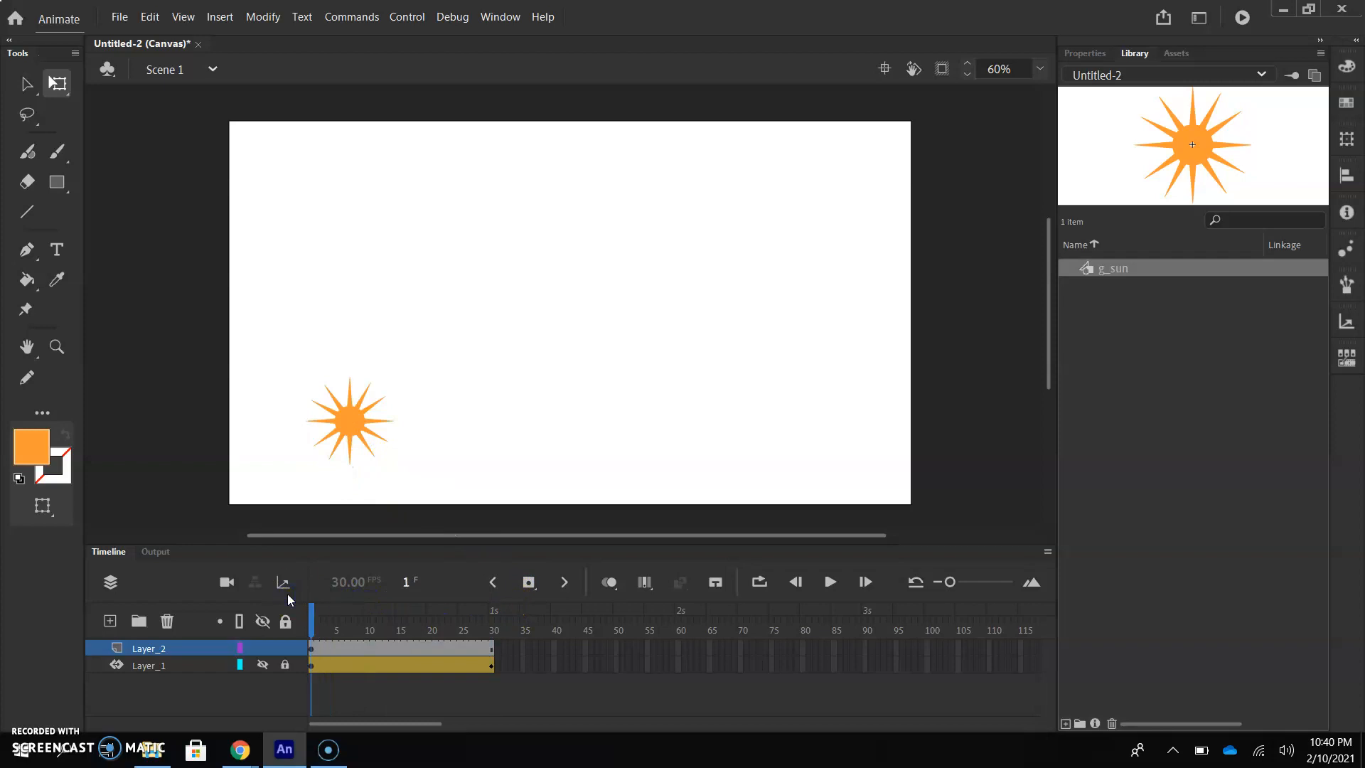
pyautogui.press('Return')
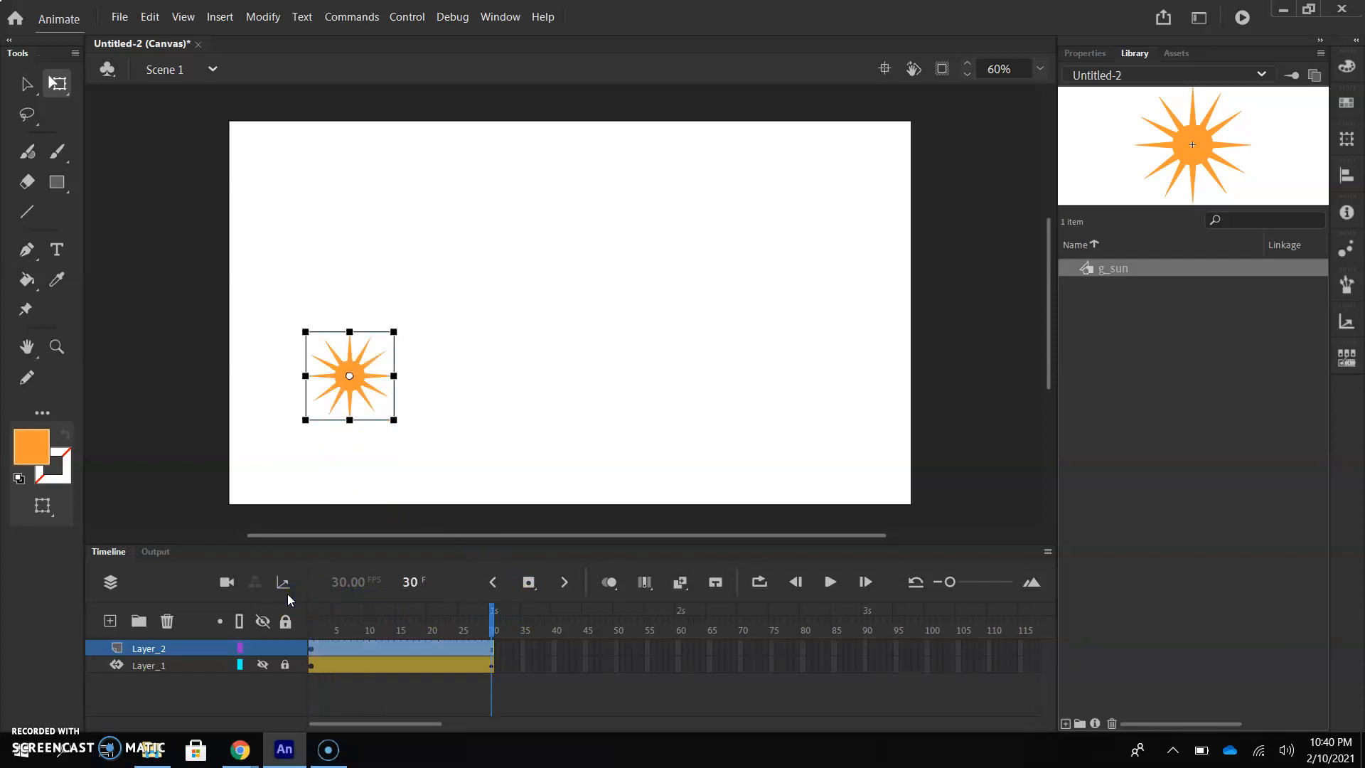
pyautogui.hotkey('ctrl', 'z')
pyautogui.hotkey('ctrl', 'z')
pyautogui.hotkey('ctrl', 'z')
pyautogui.hotkey('ctrl', 'z')
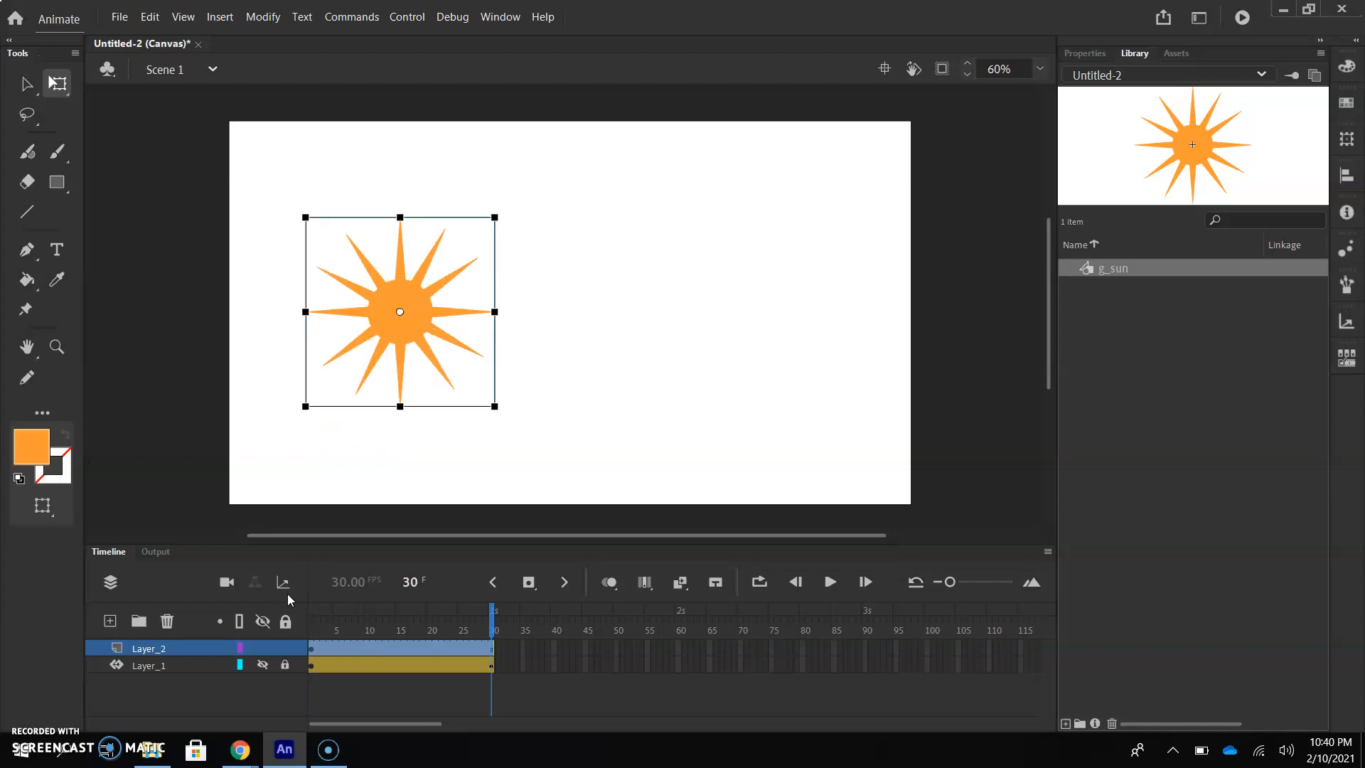
# - At frame 1 of Layer_2, place a g_sun instance on the stage's left side, scaled down to about two thirds and slightly below mid-height
pyautogui.click(319, 649)
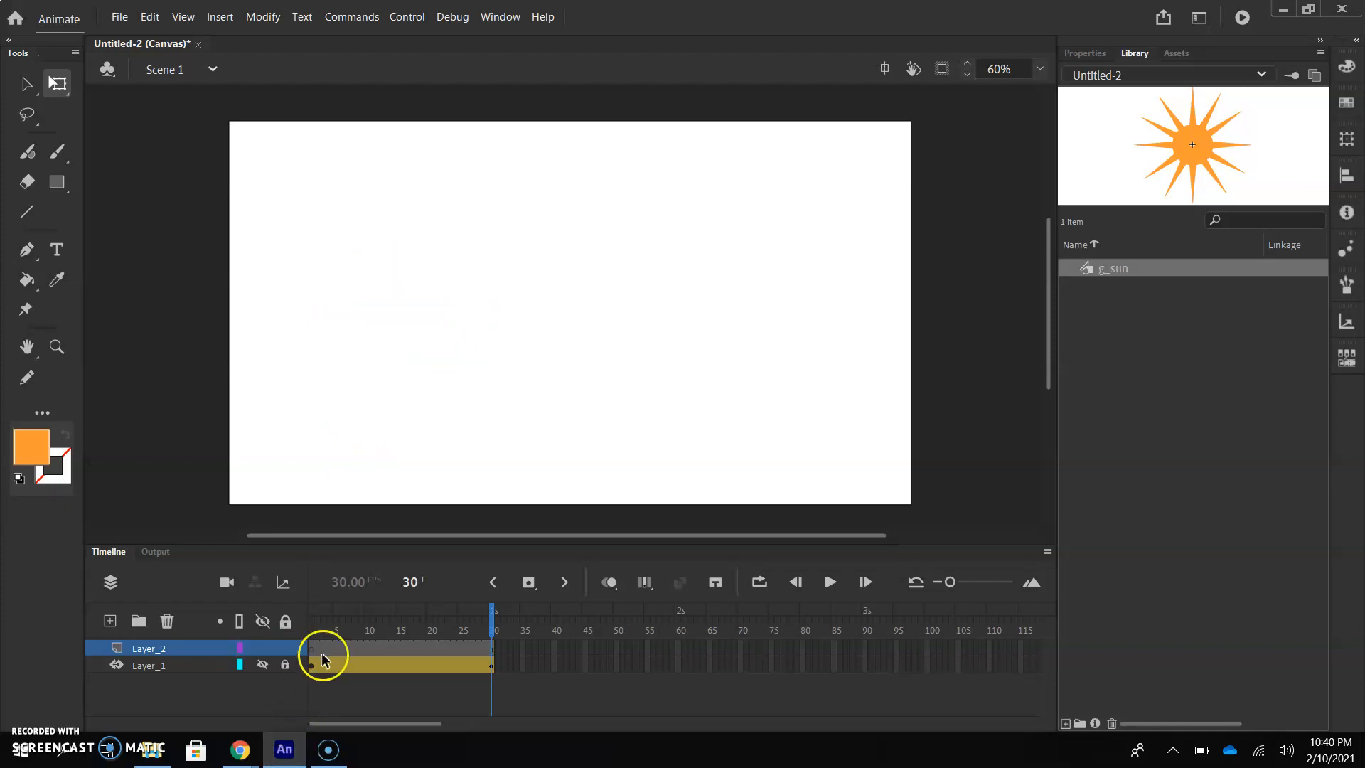
pyautogui.click(312, 648)
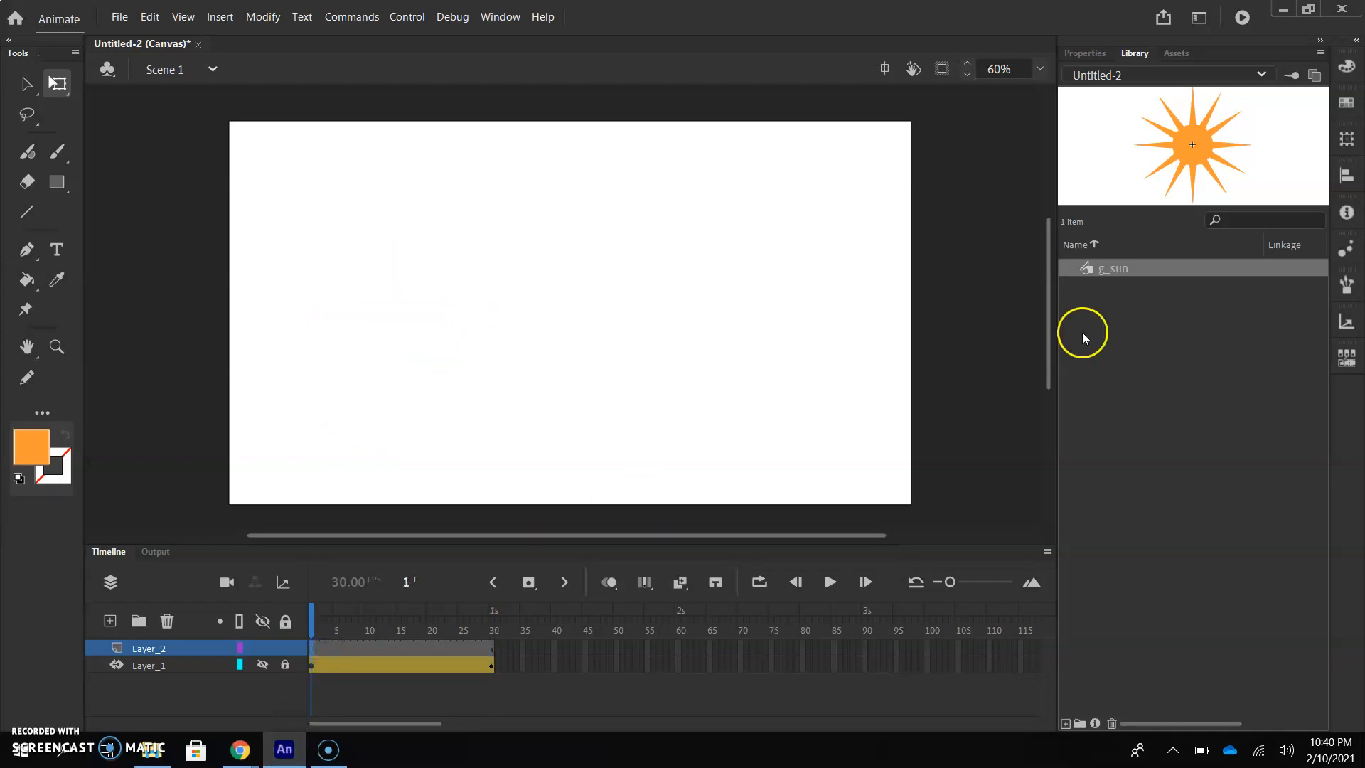
pyautogui.moveTo(1100, 276); pyautogui.dragTo(368, 421)
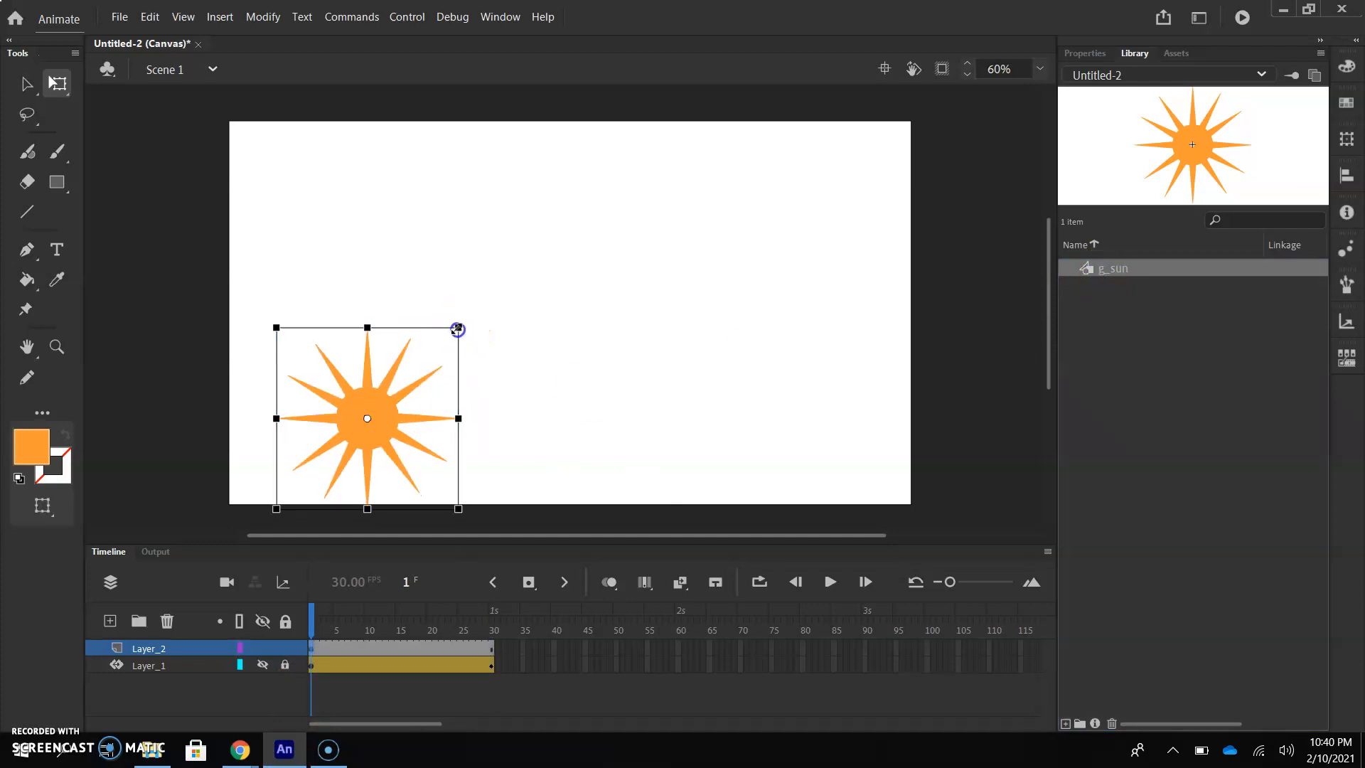
pyautogui.moveTo(463, 323); pyautogui.dragTo(429, 353)
pyautogui.moveTo(387, 417); pyautogui.dragTo(384, 346)
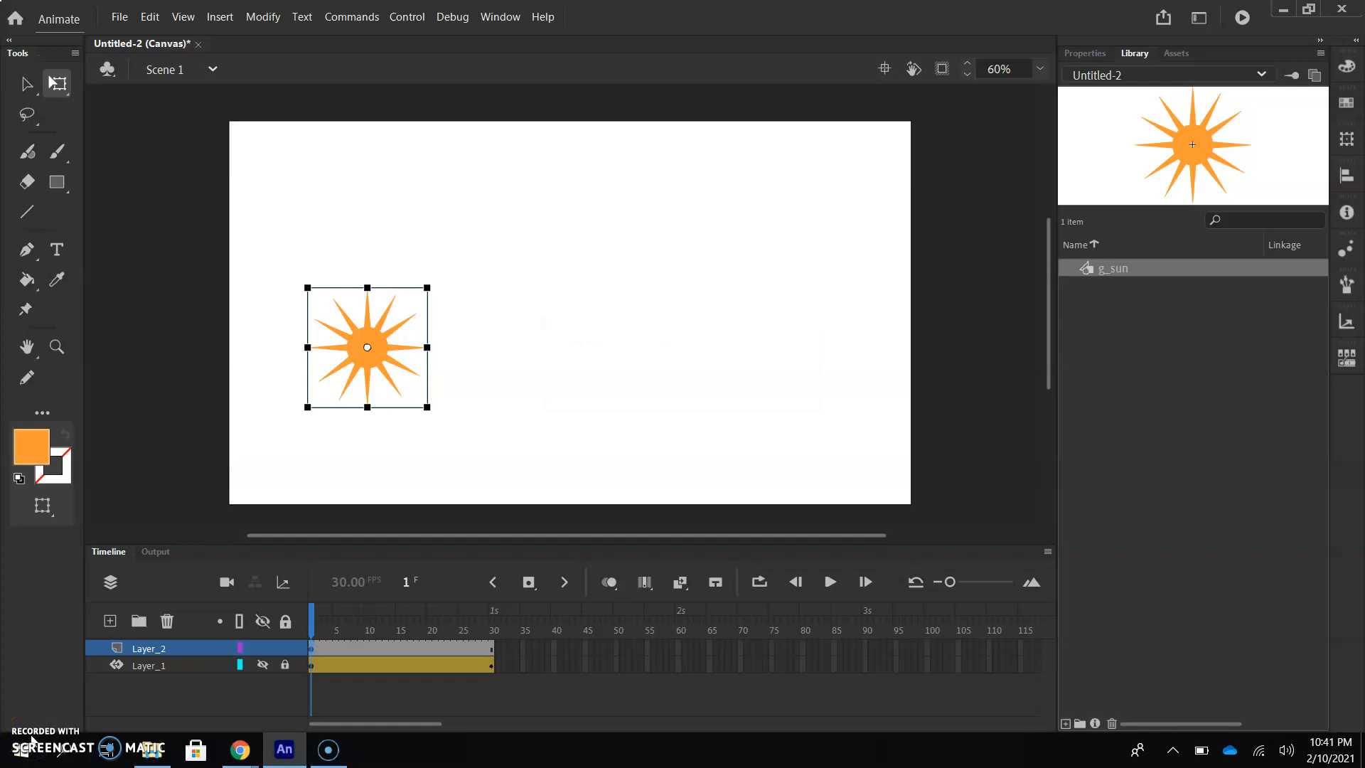
# - Save the document in the Animate folder as an Animate Document named with the prefix 4, the surname and "symbols", joined by underscores
pyautogui.click(120, 16)
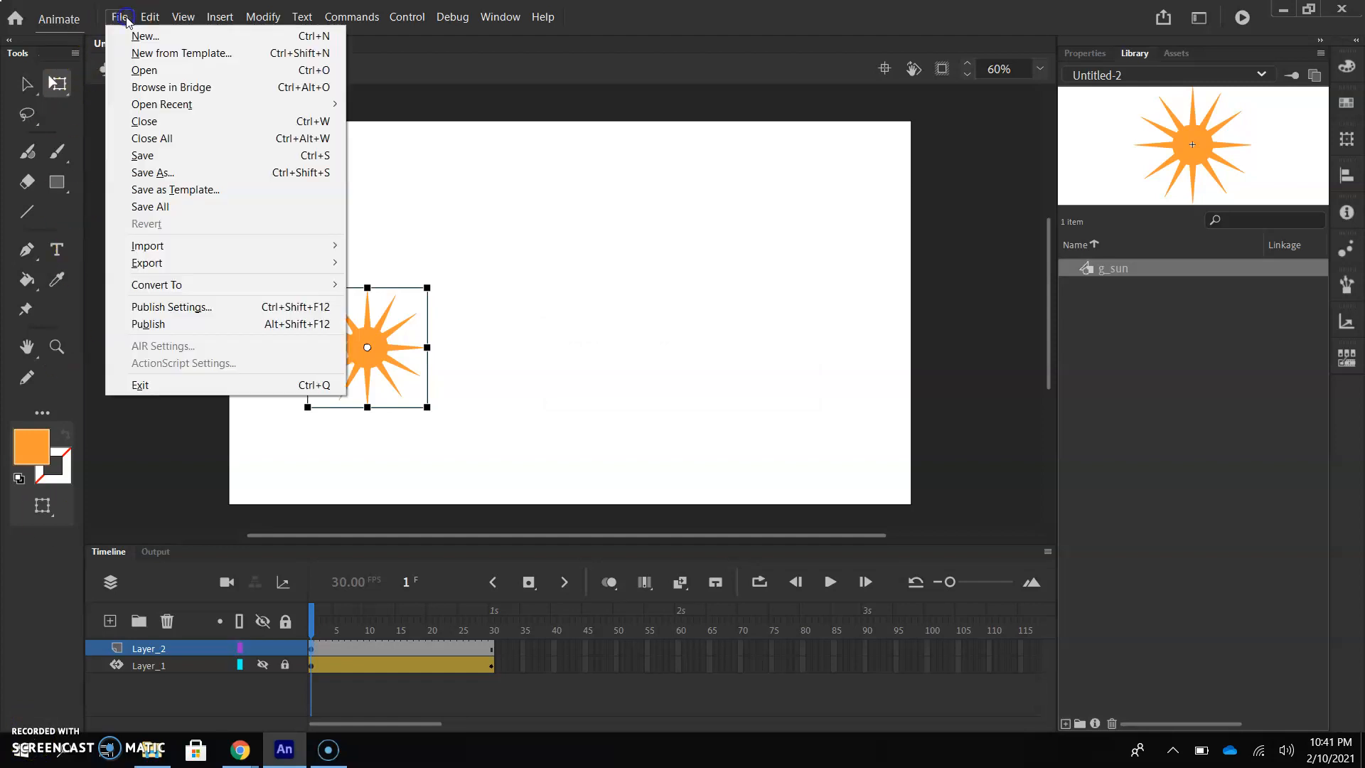
pyautogui.click(182, 173)
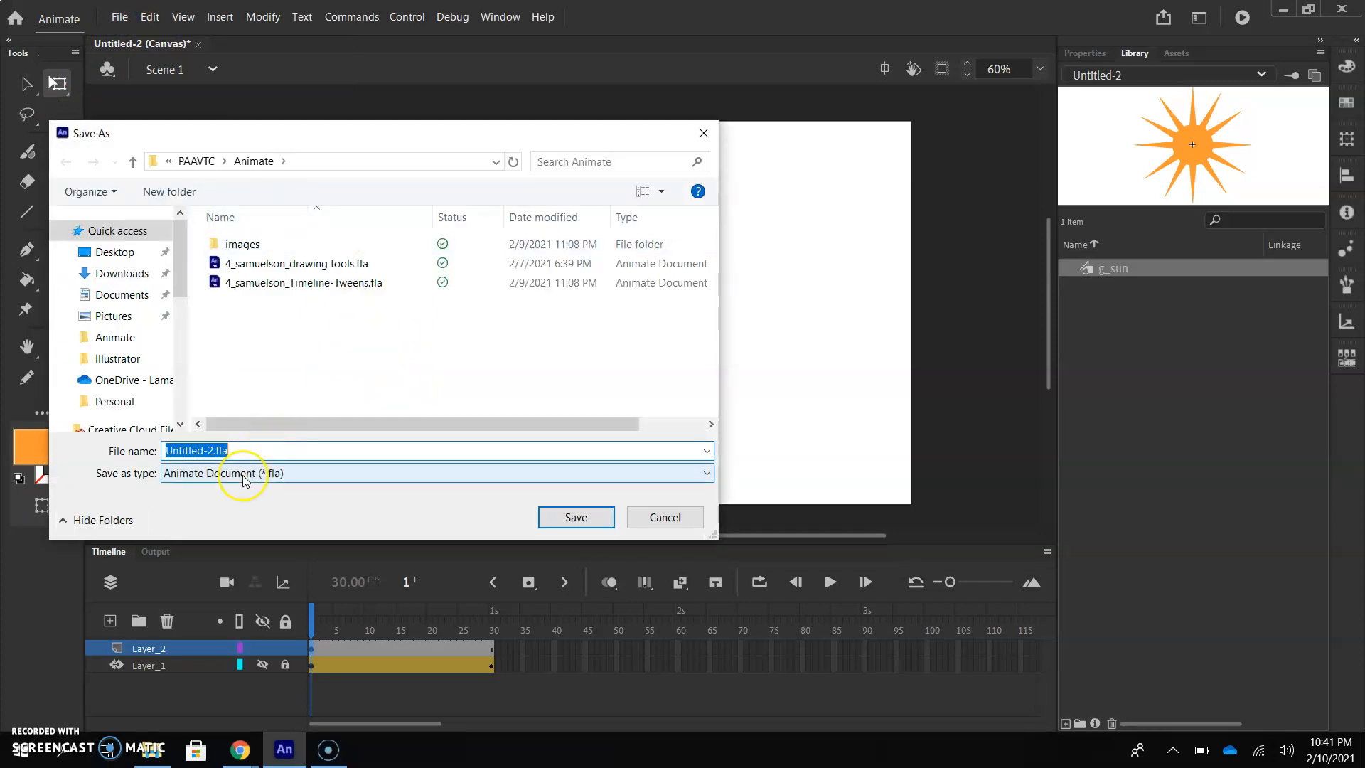
pyautogui.write('4_samuelson_')
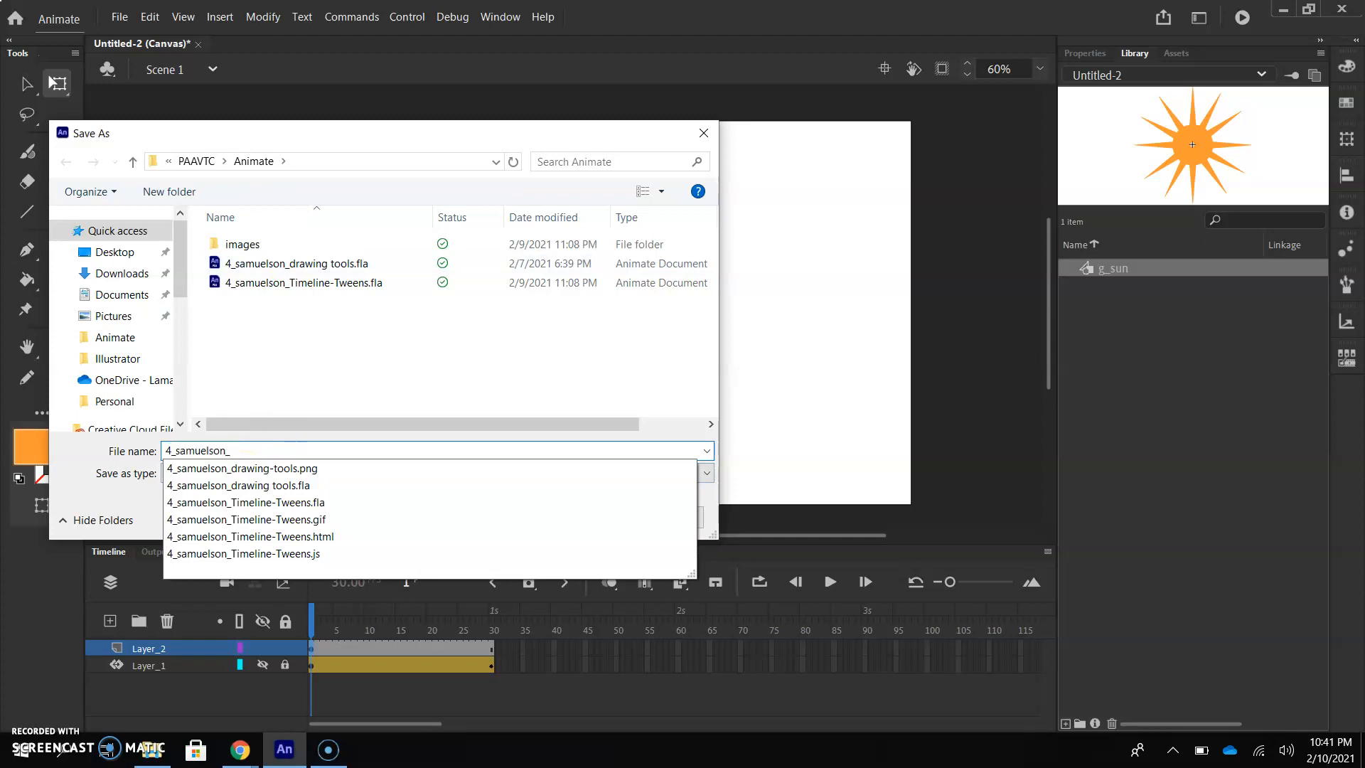
pyautogui.write('symbols')
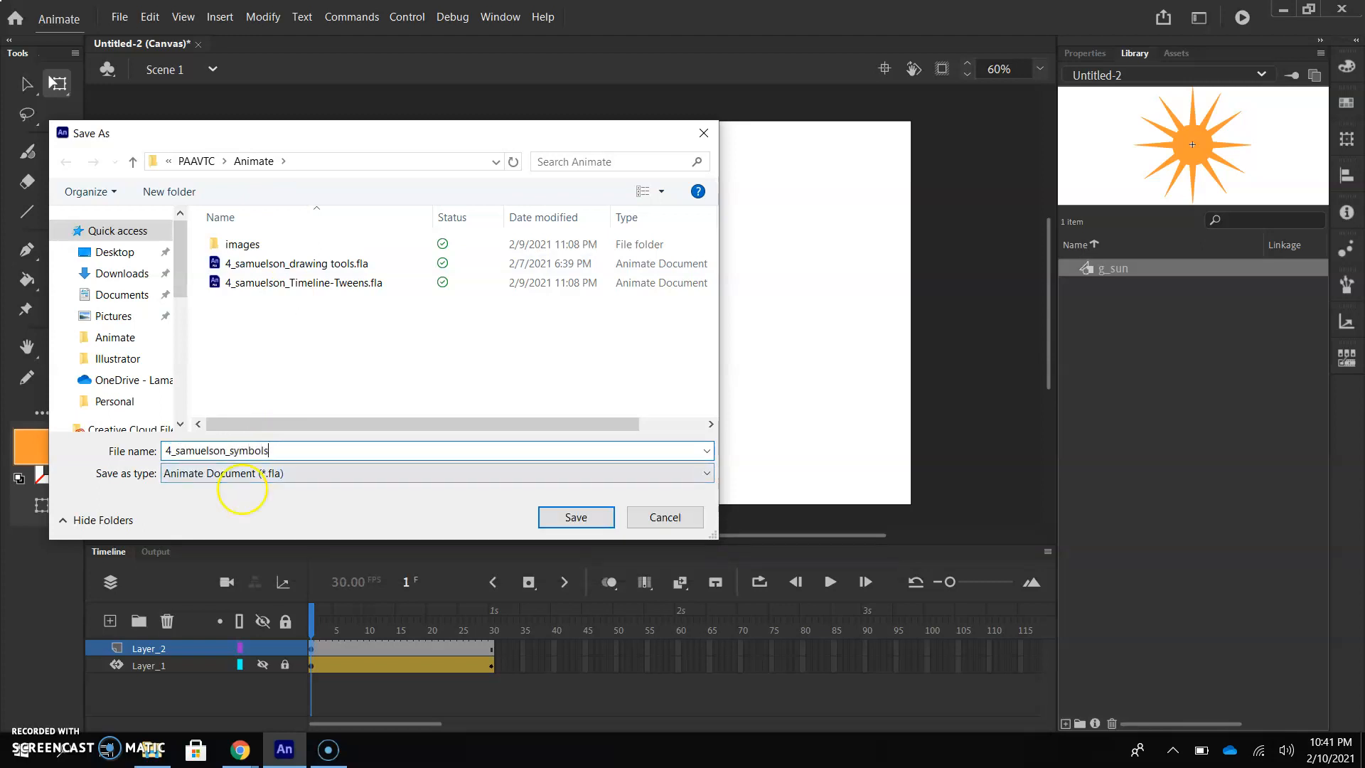
pyautogui.press('Return')
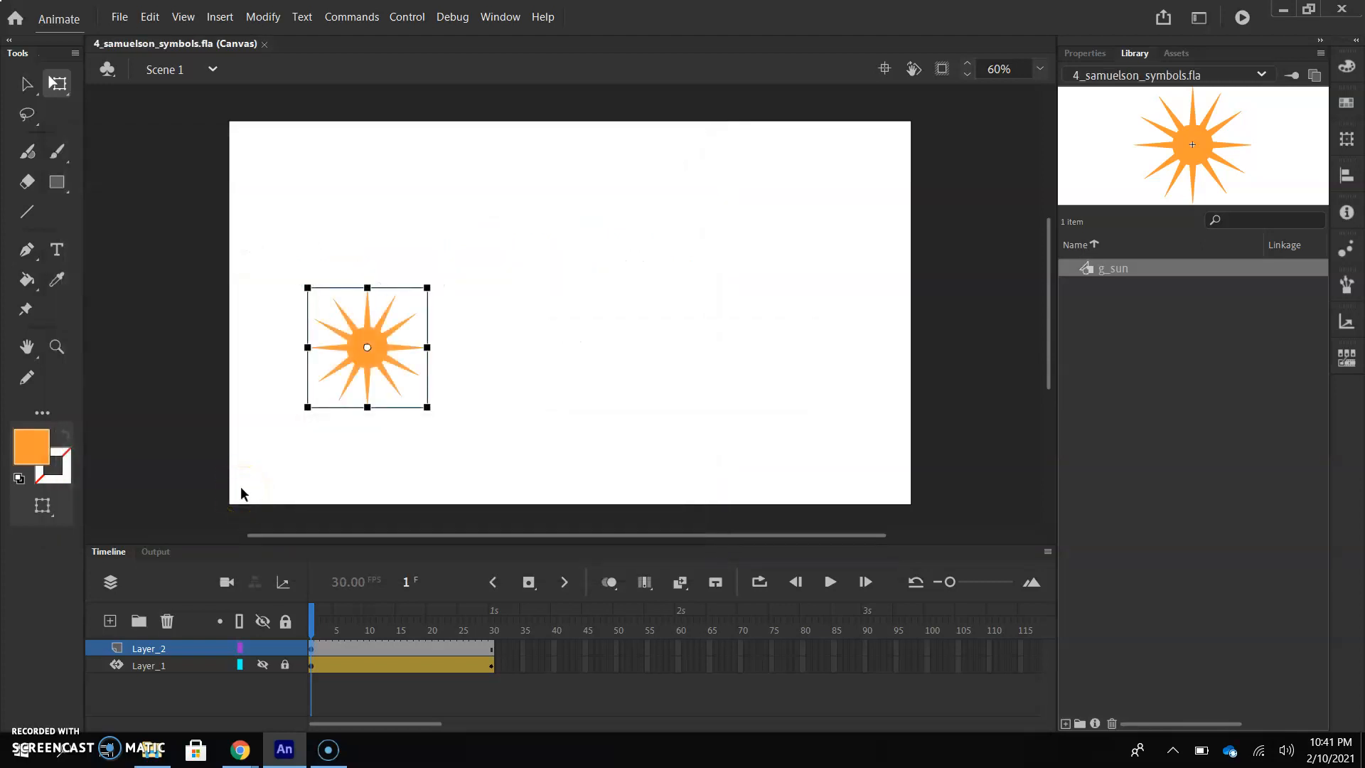